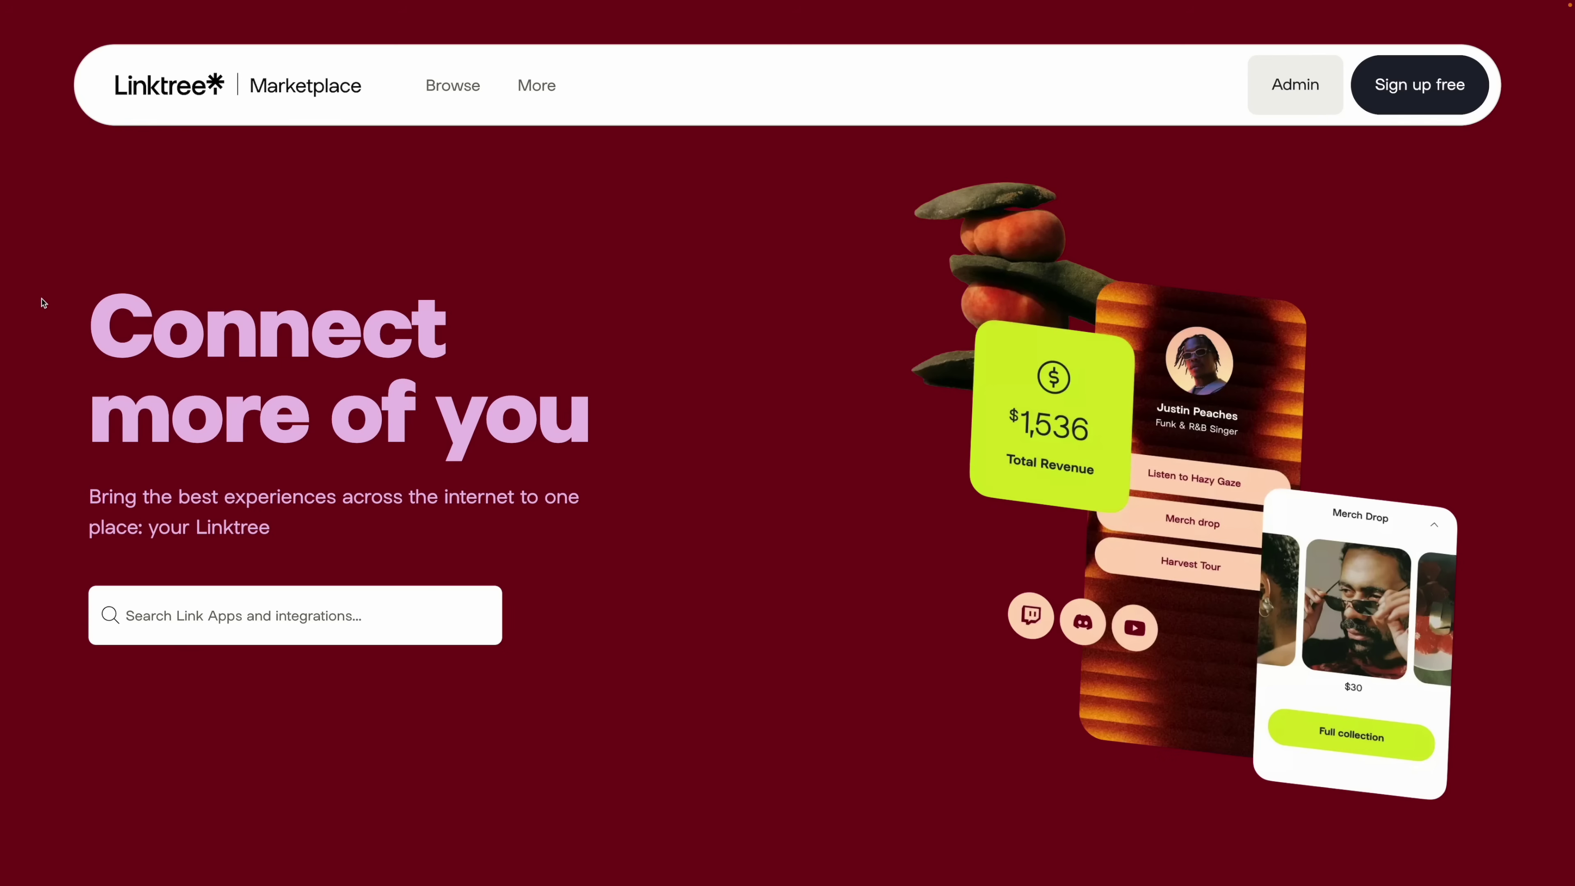
Scroll down the Mailjet homepage to the 'Design the way you want' email editor section
scroll(44, 303, "down", 5)
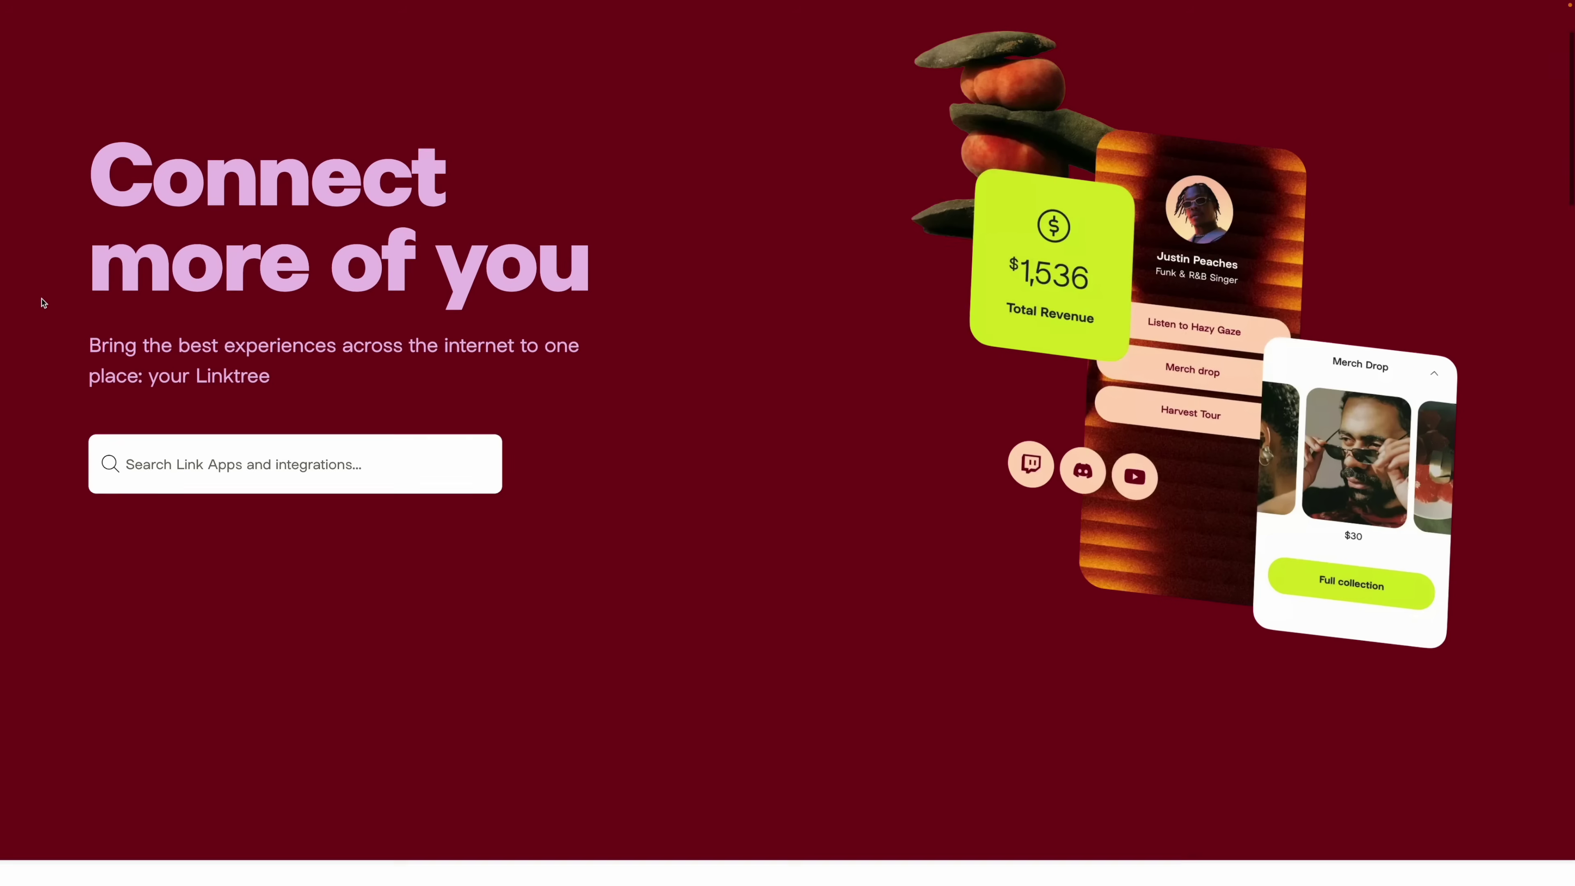
scroll(43, 303, "down", 4)
scroll(43, 303, "down", 7)
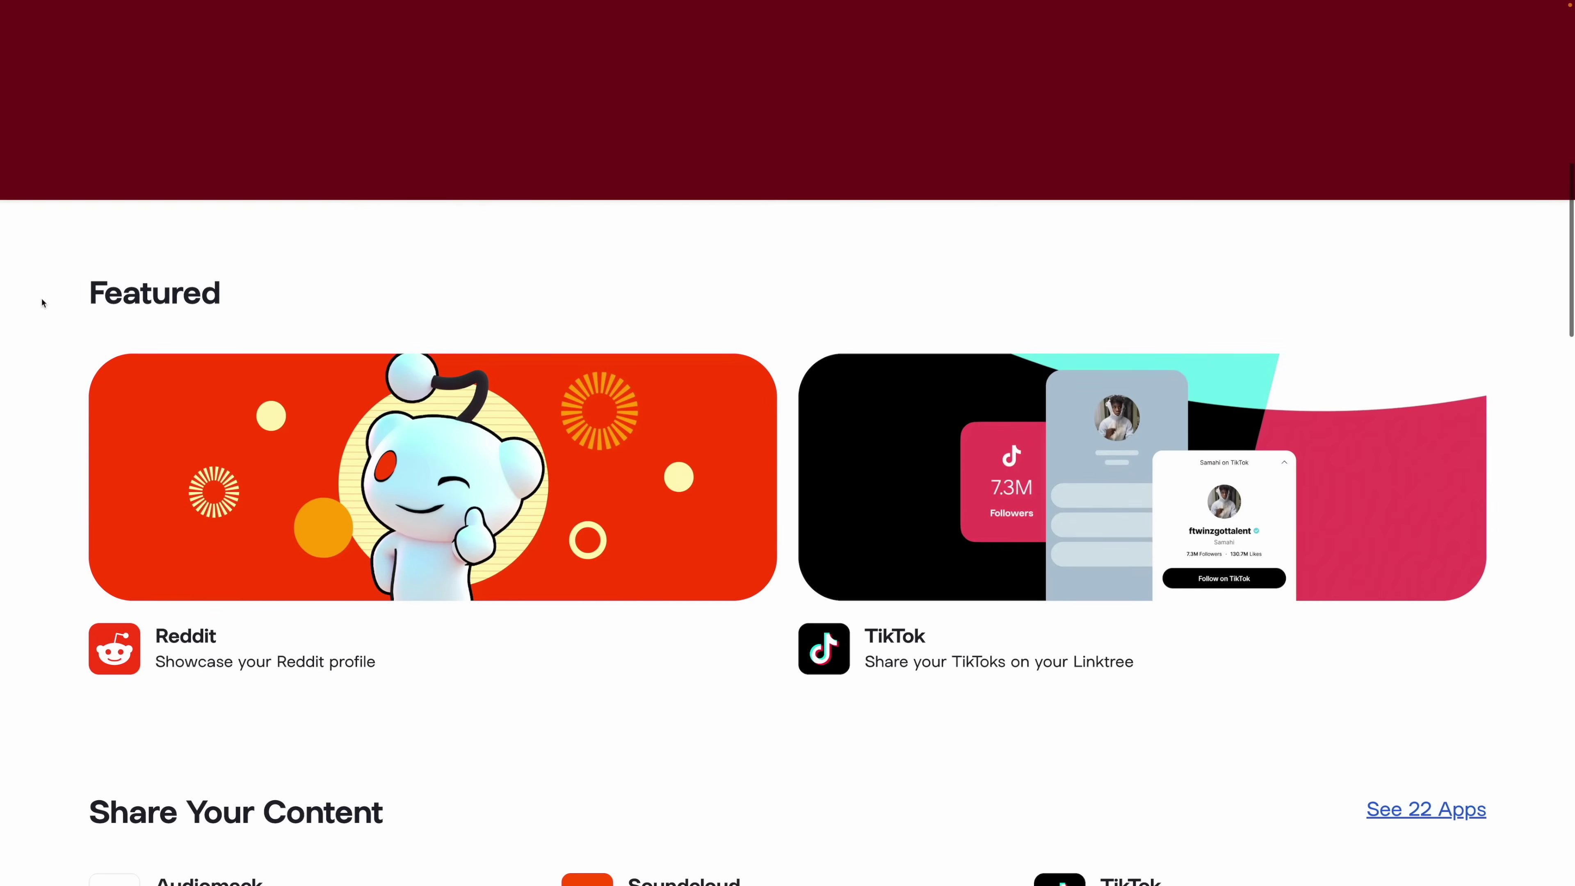
scroll(43, 303, "down", 5)
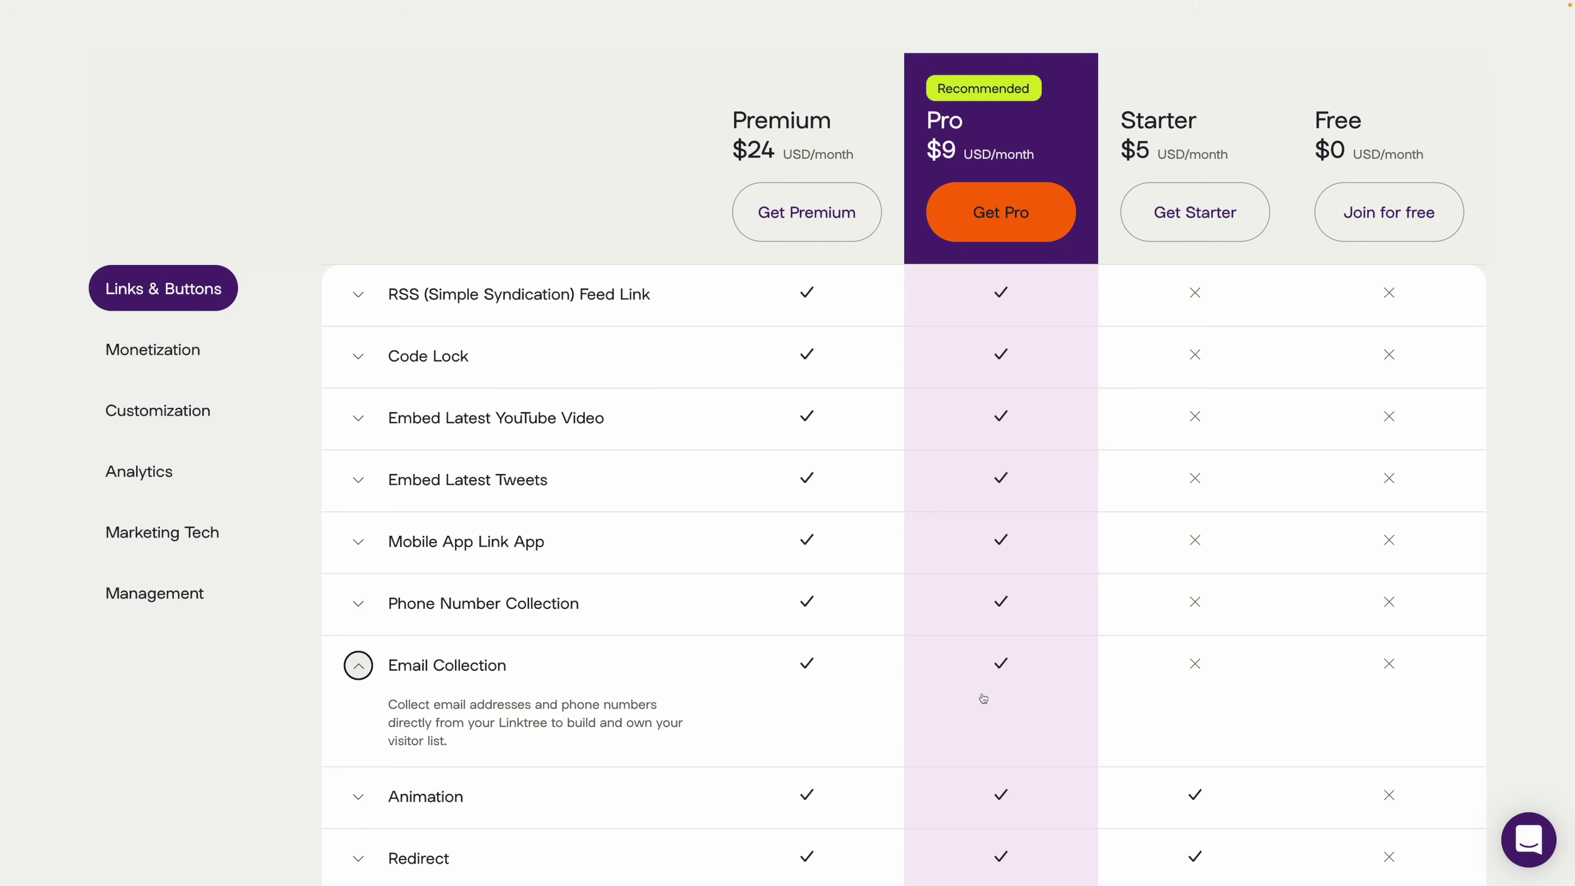
scroll(983, 699, "down", 7)
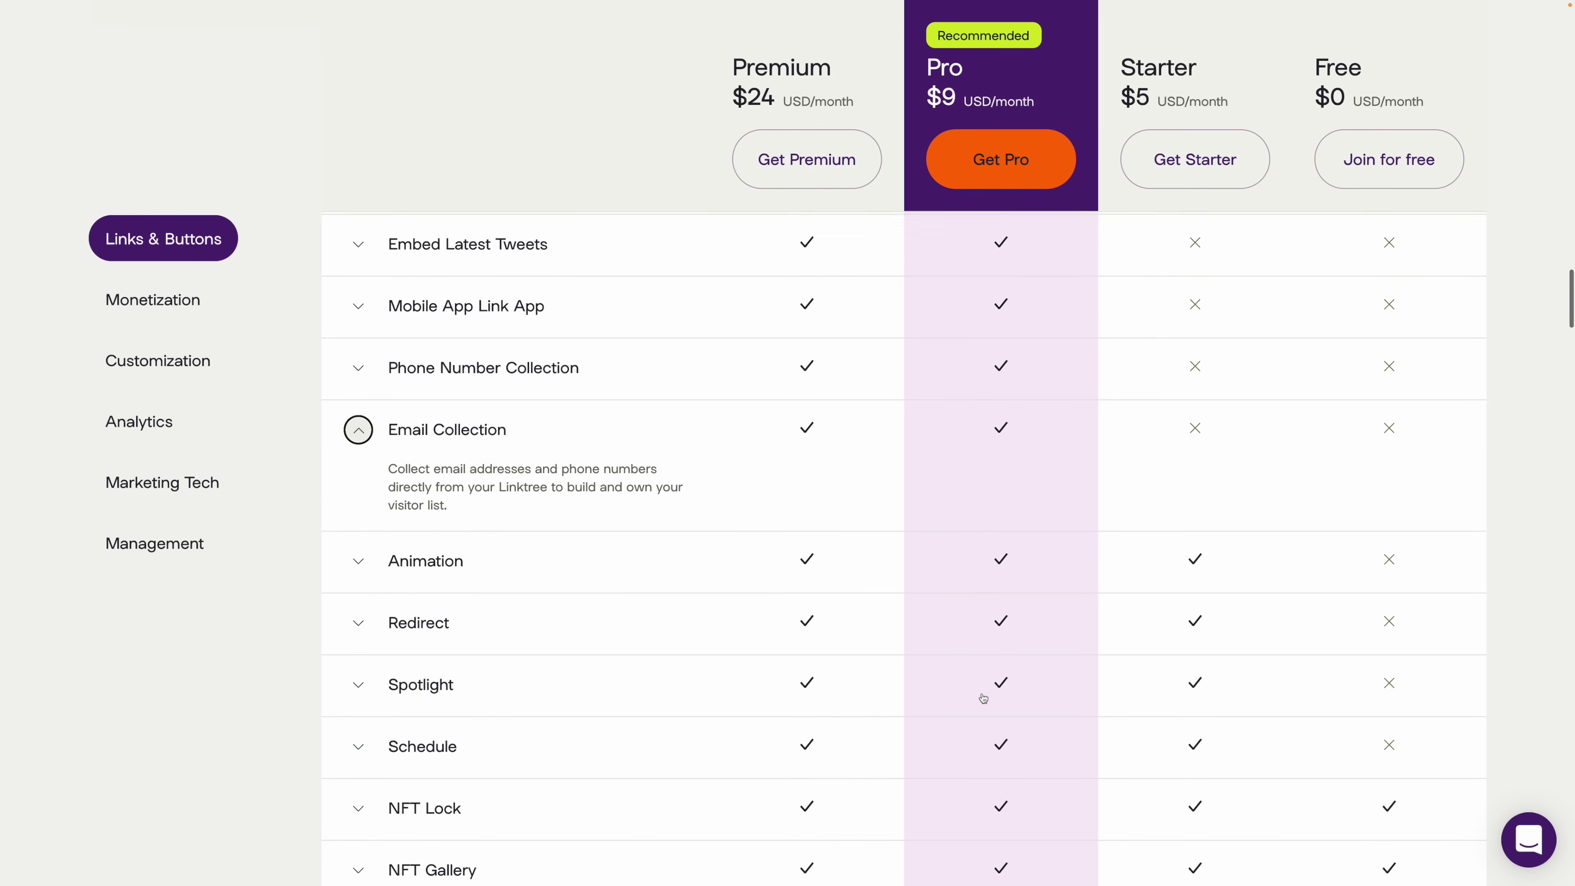
scroll(984, 699, "down", 4)
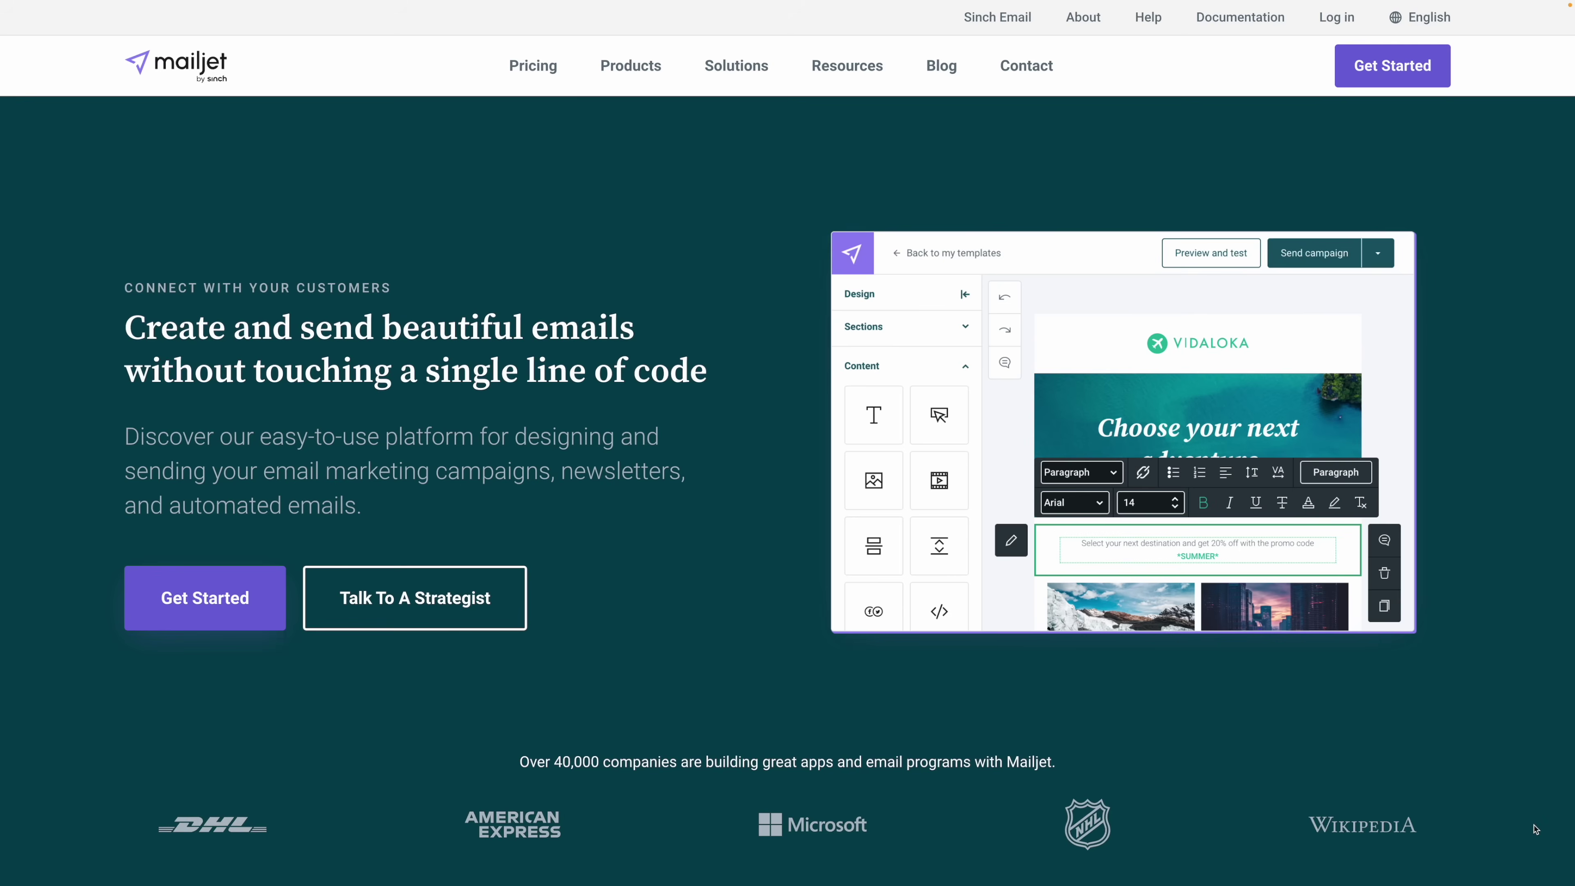
scroll(1536, 830, "down", 7)
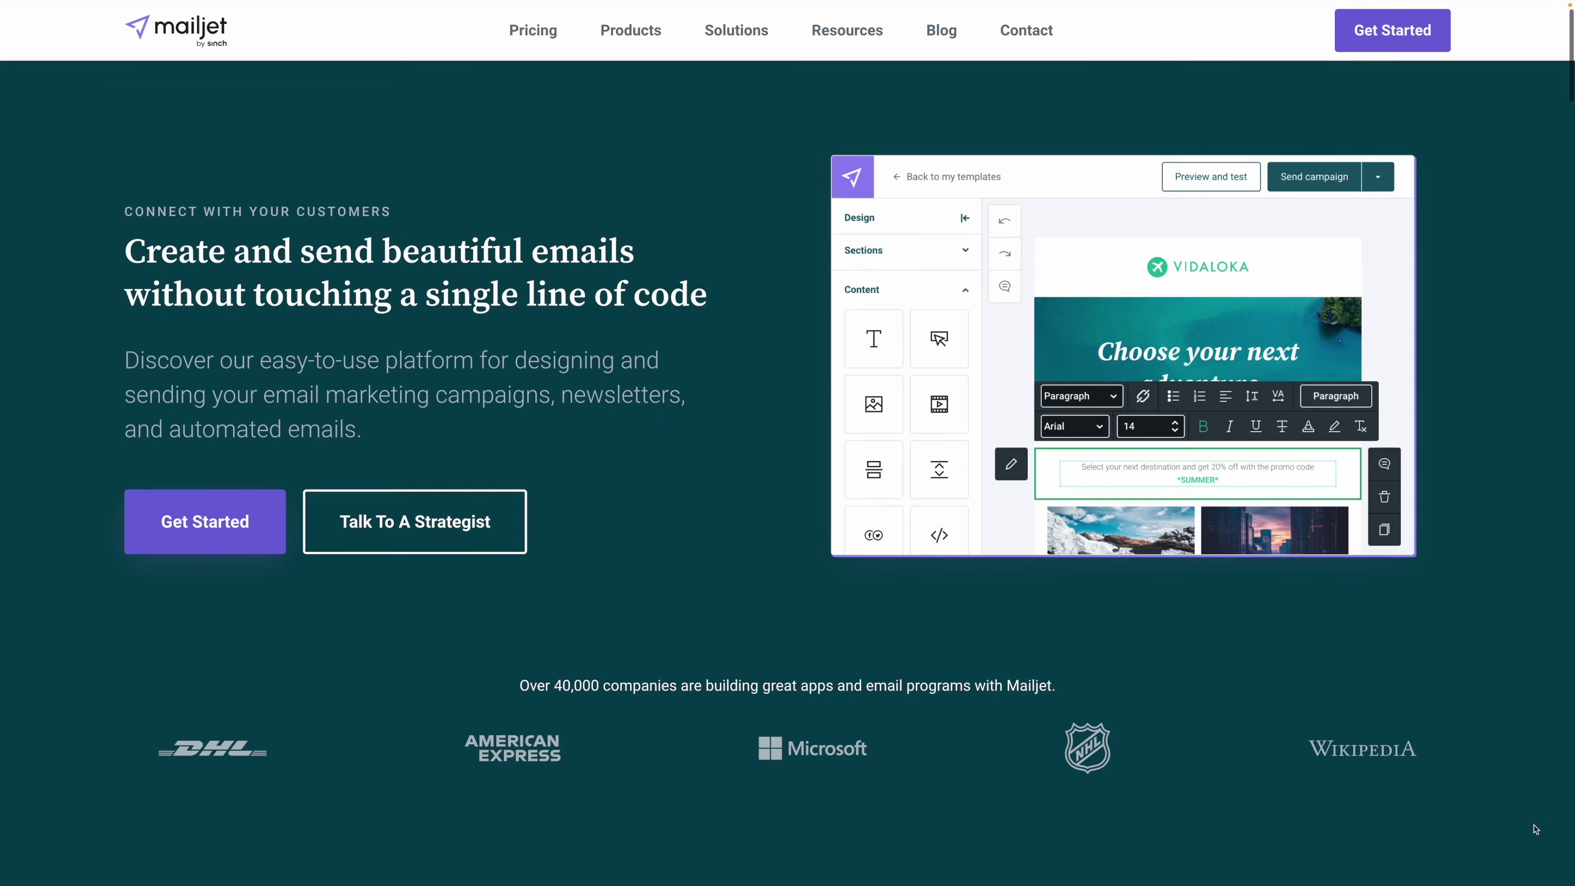
scroll(1535, 830, "down", 9)
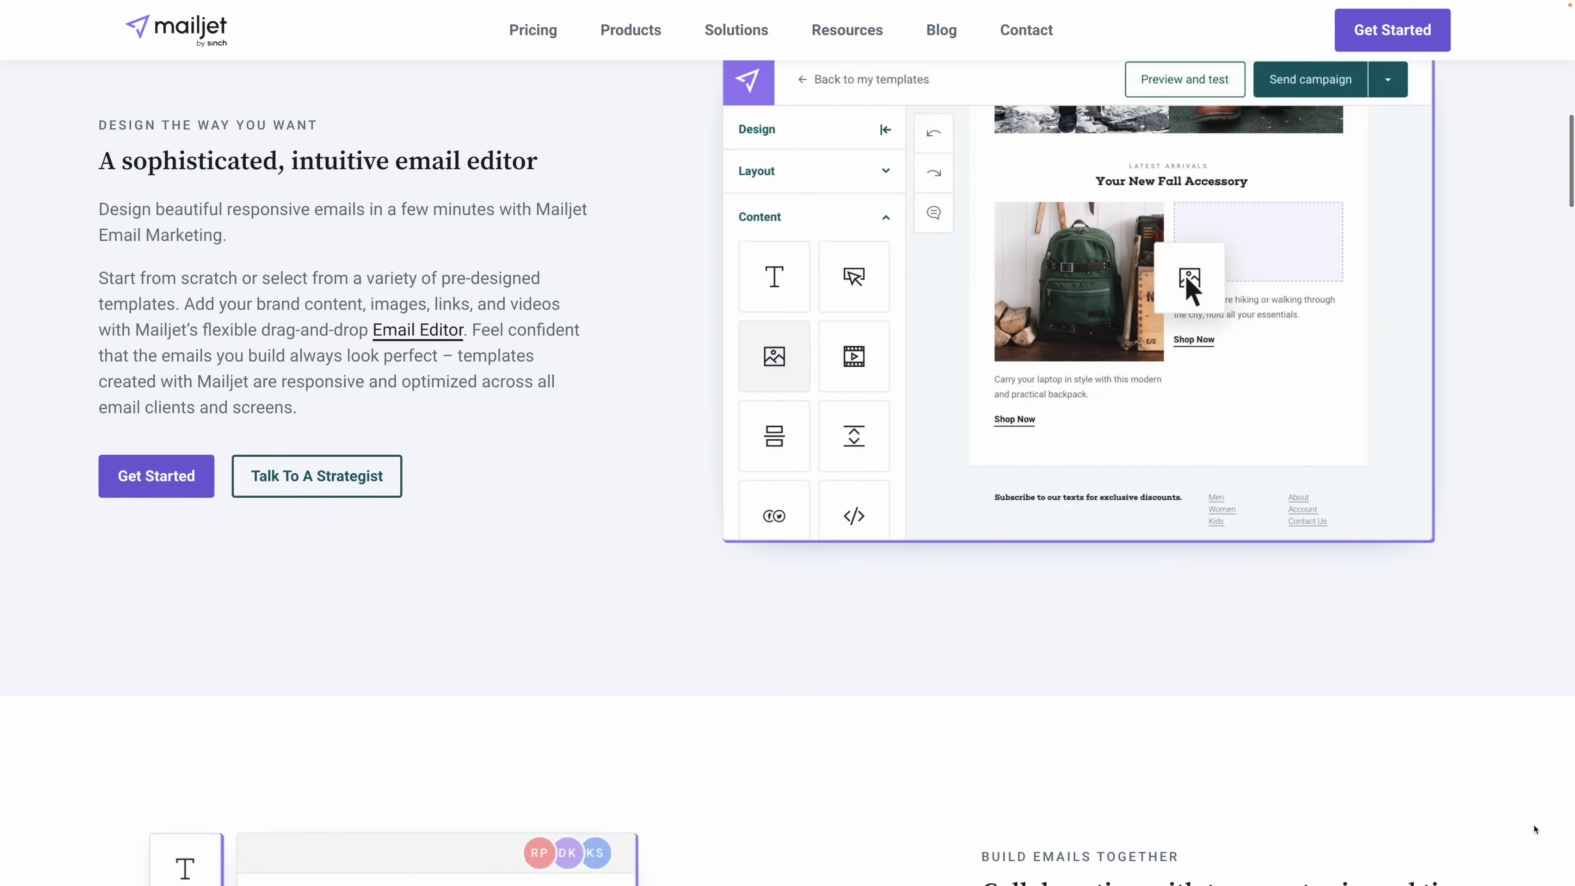
scroll(1535, 830, "down", 7)
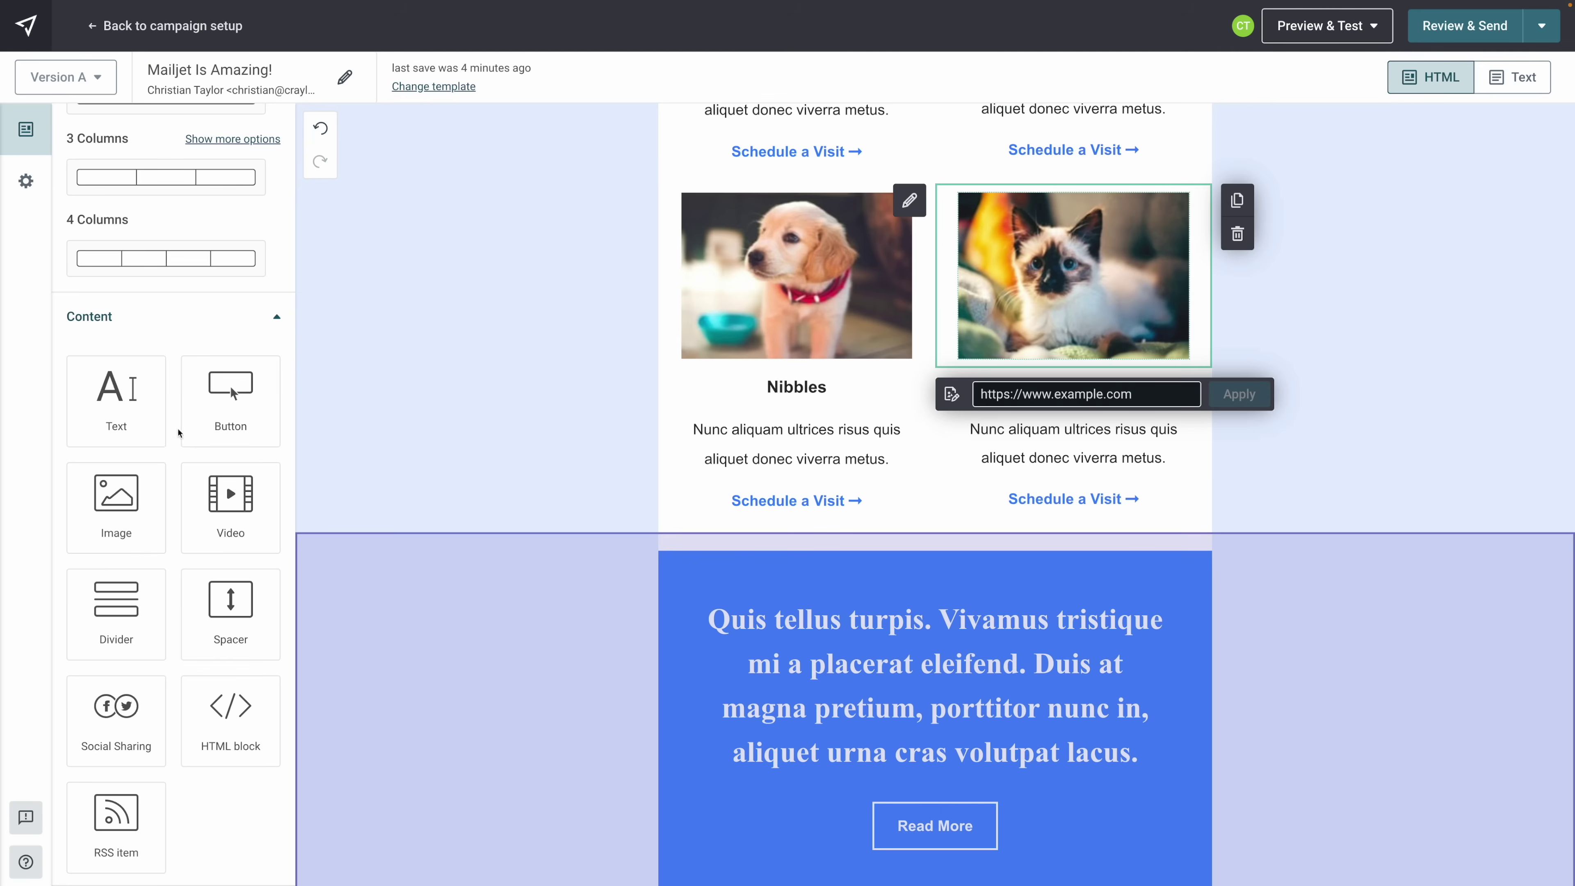
Add a Button block in a new row above the blue section and a heading below the image
left_click_drag(187, 429, 811, 552)
left_click_drag(902, 603, 951, 583)
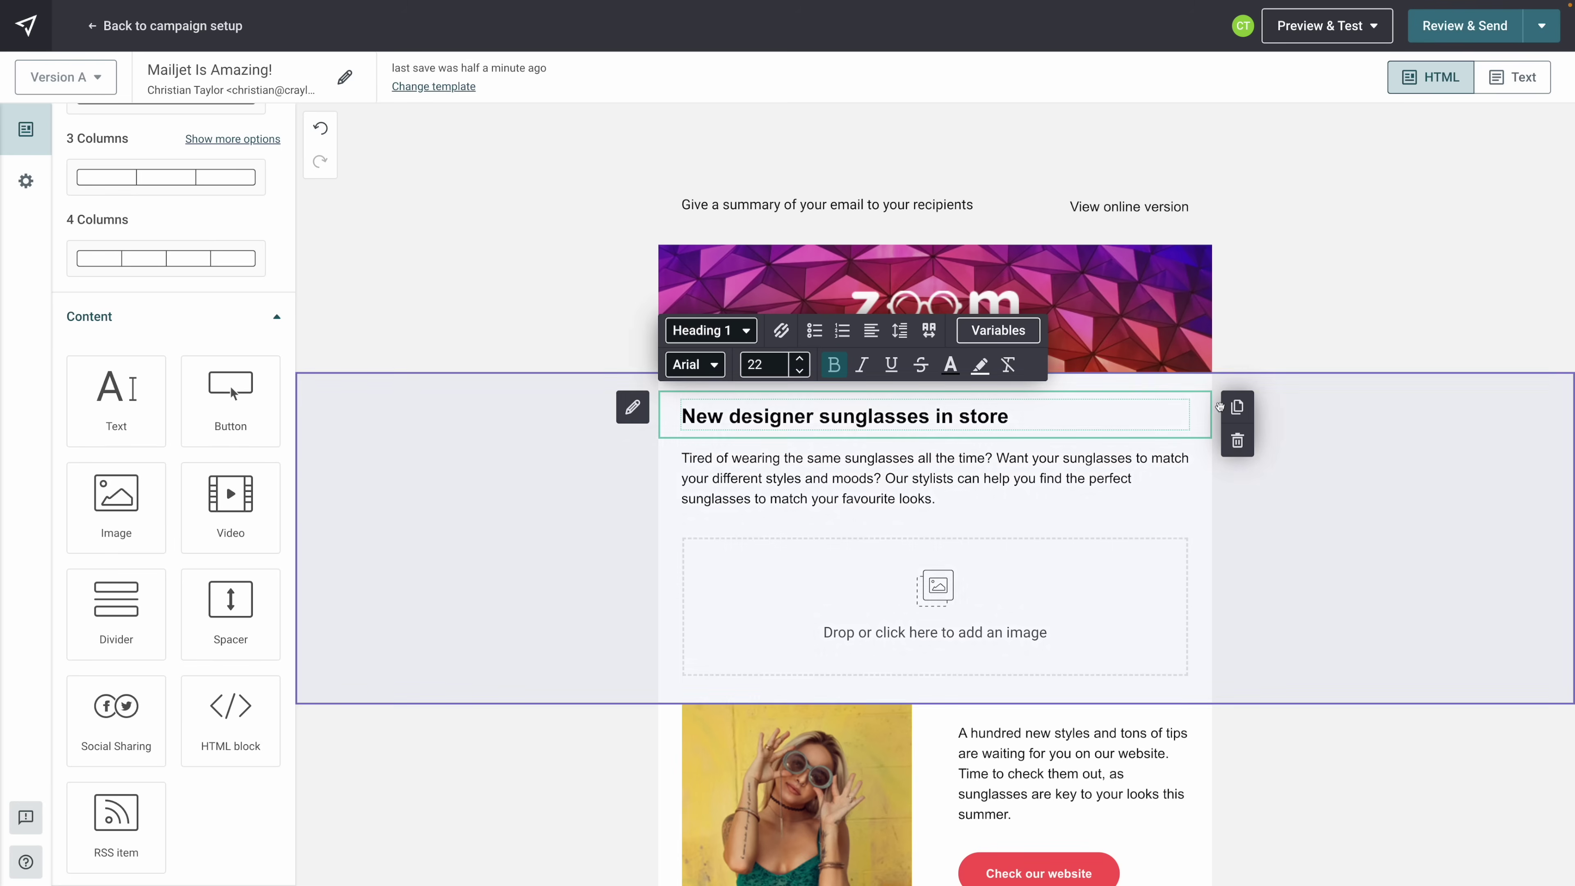
left_click_drag(672, 416, 869, 705)
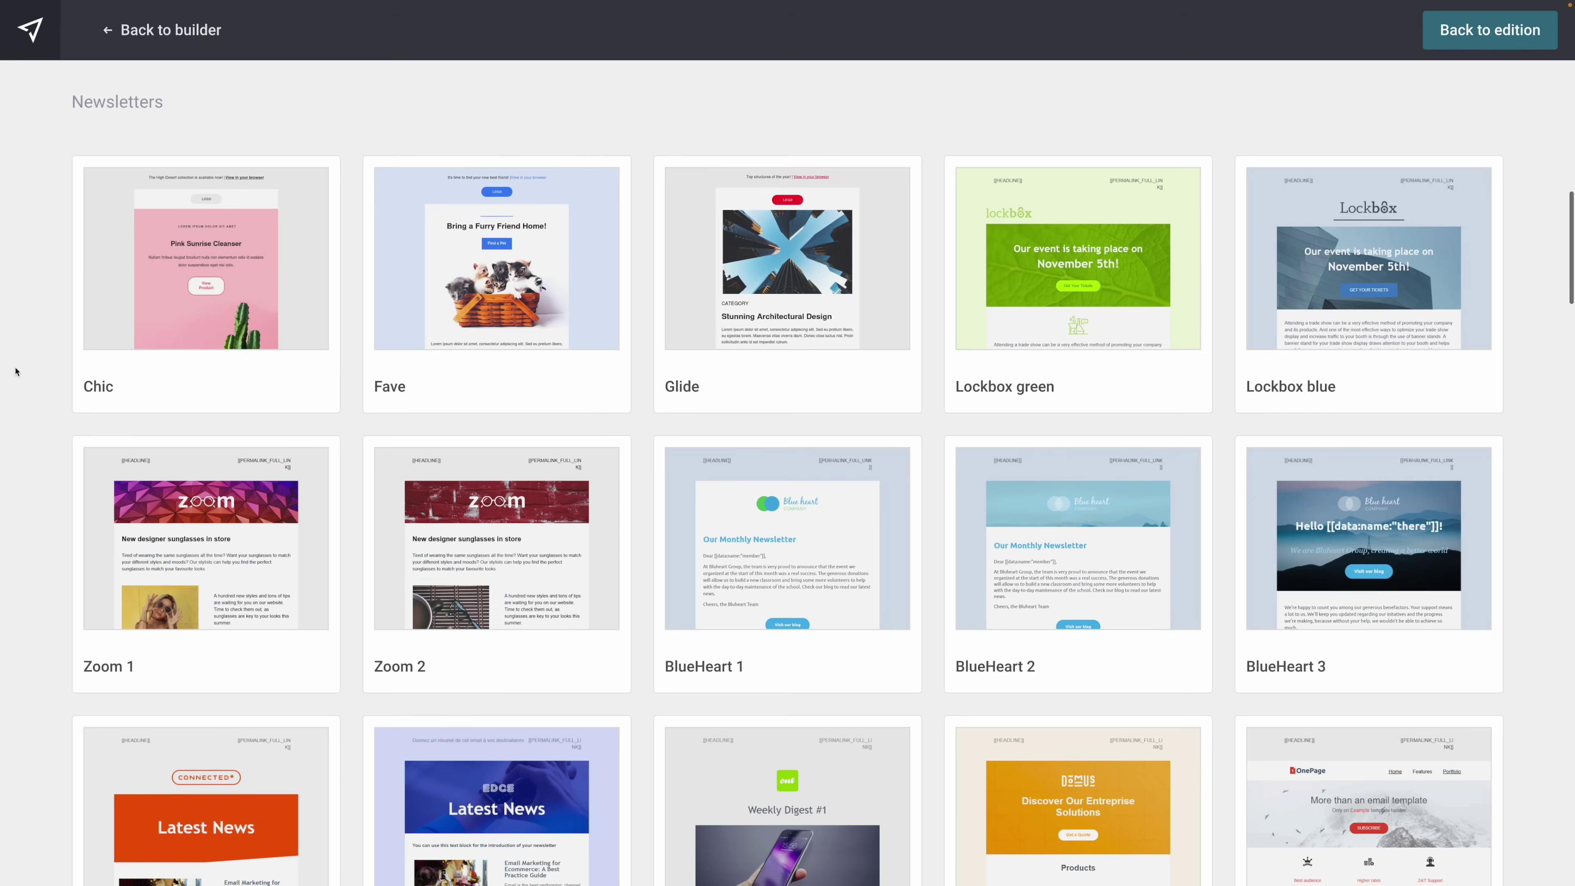
scroll(16, 371, "down", 5)
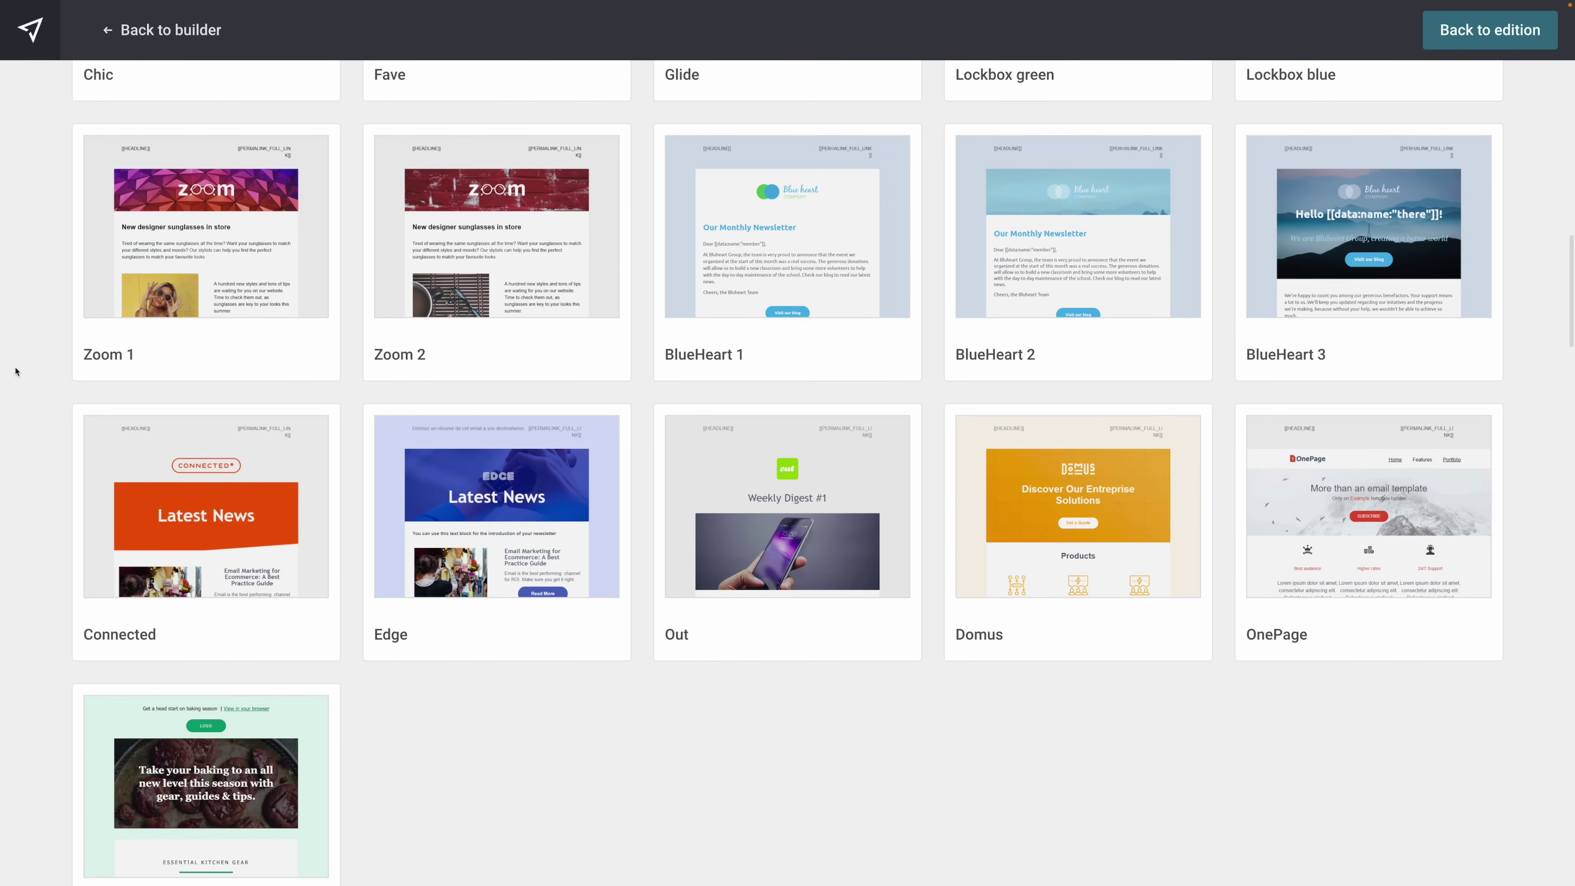
scroll(16, 370, "down", 3)
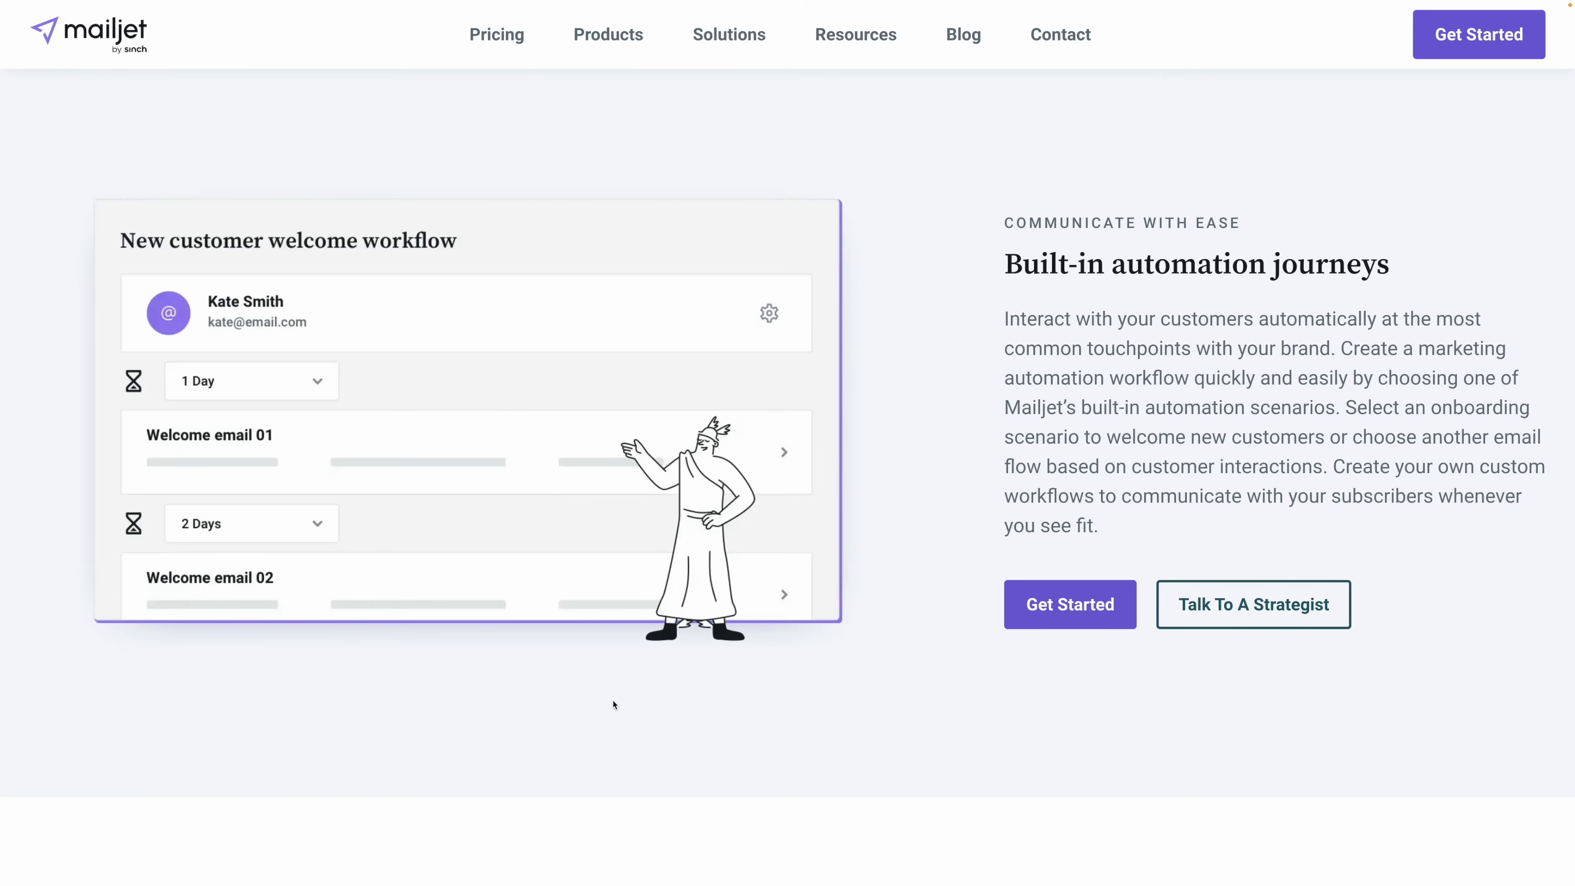
scroll(614, 705, "down", 3)
scroll(614, 705, "down", 3)
scroll(614, 704, "down", 5)
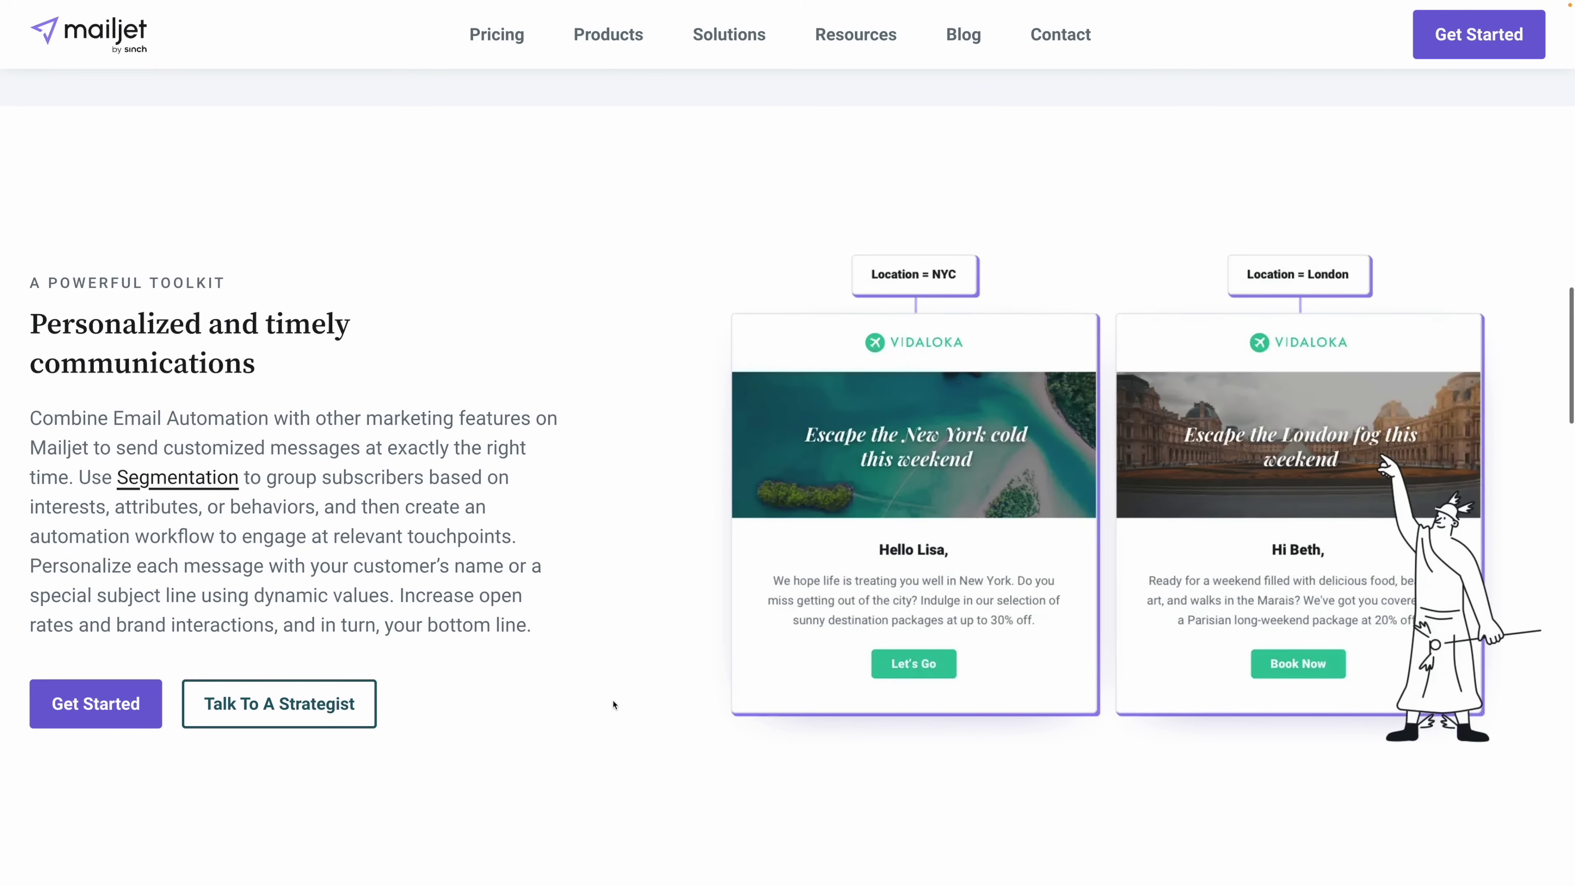
scroll(614, 705, "down", 8)
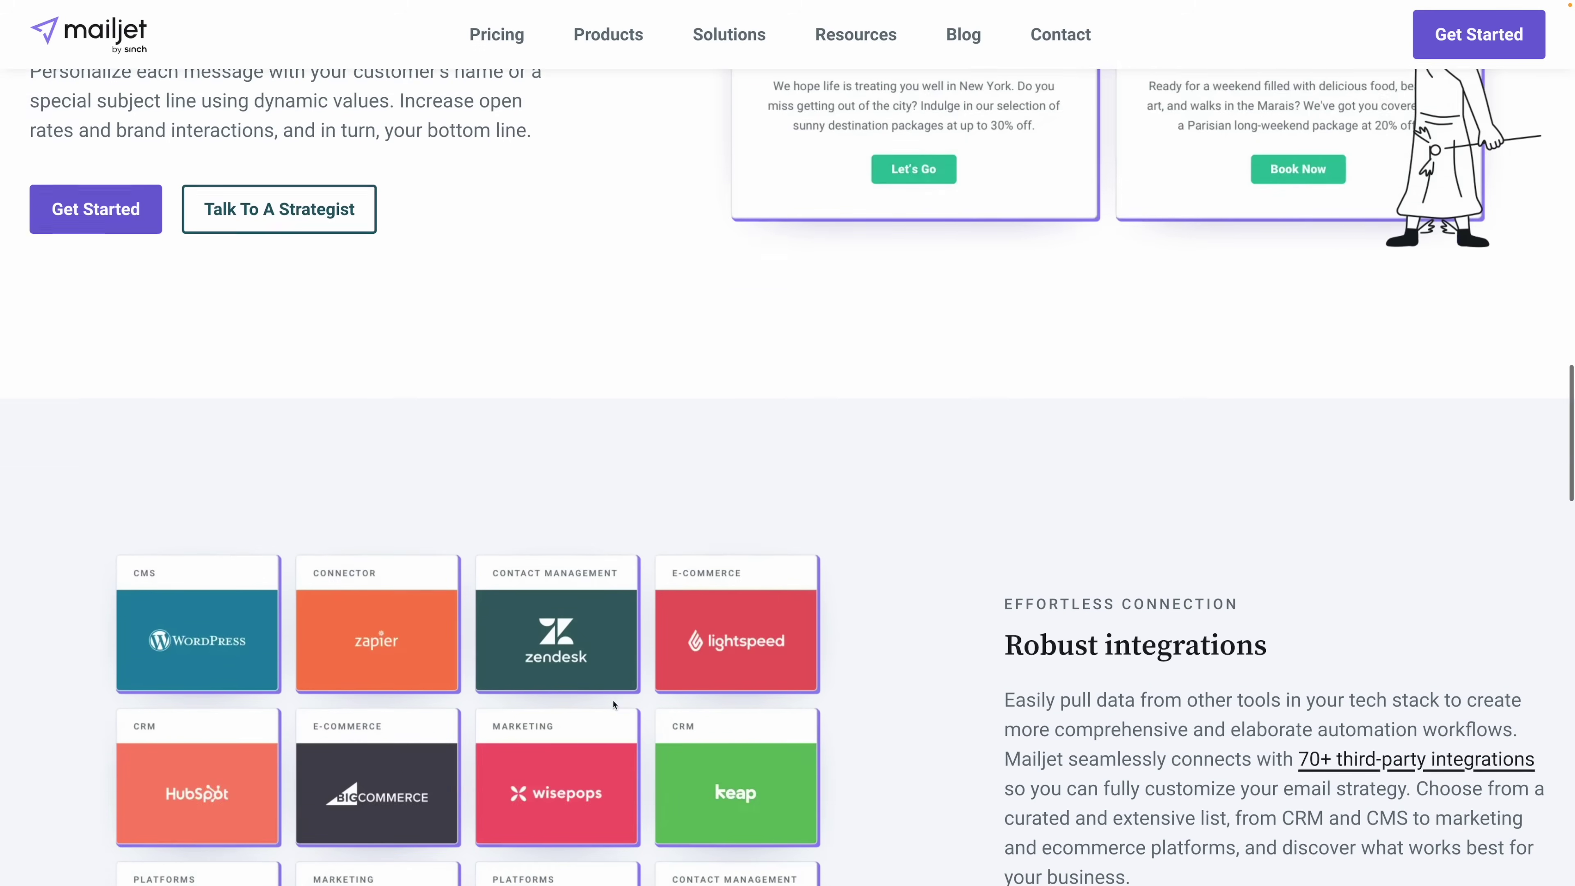
scroll(615, 705, "down", 3)
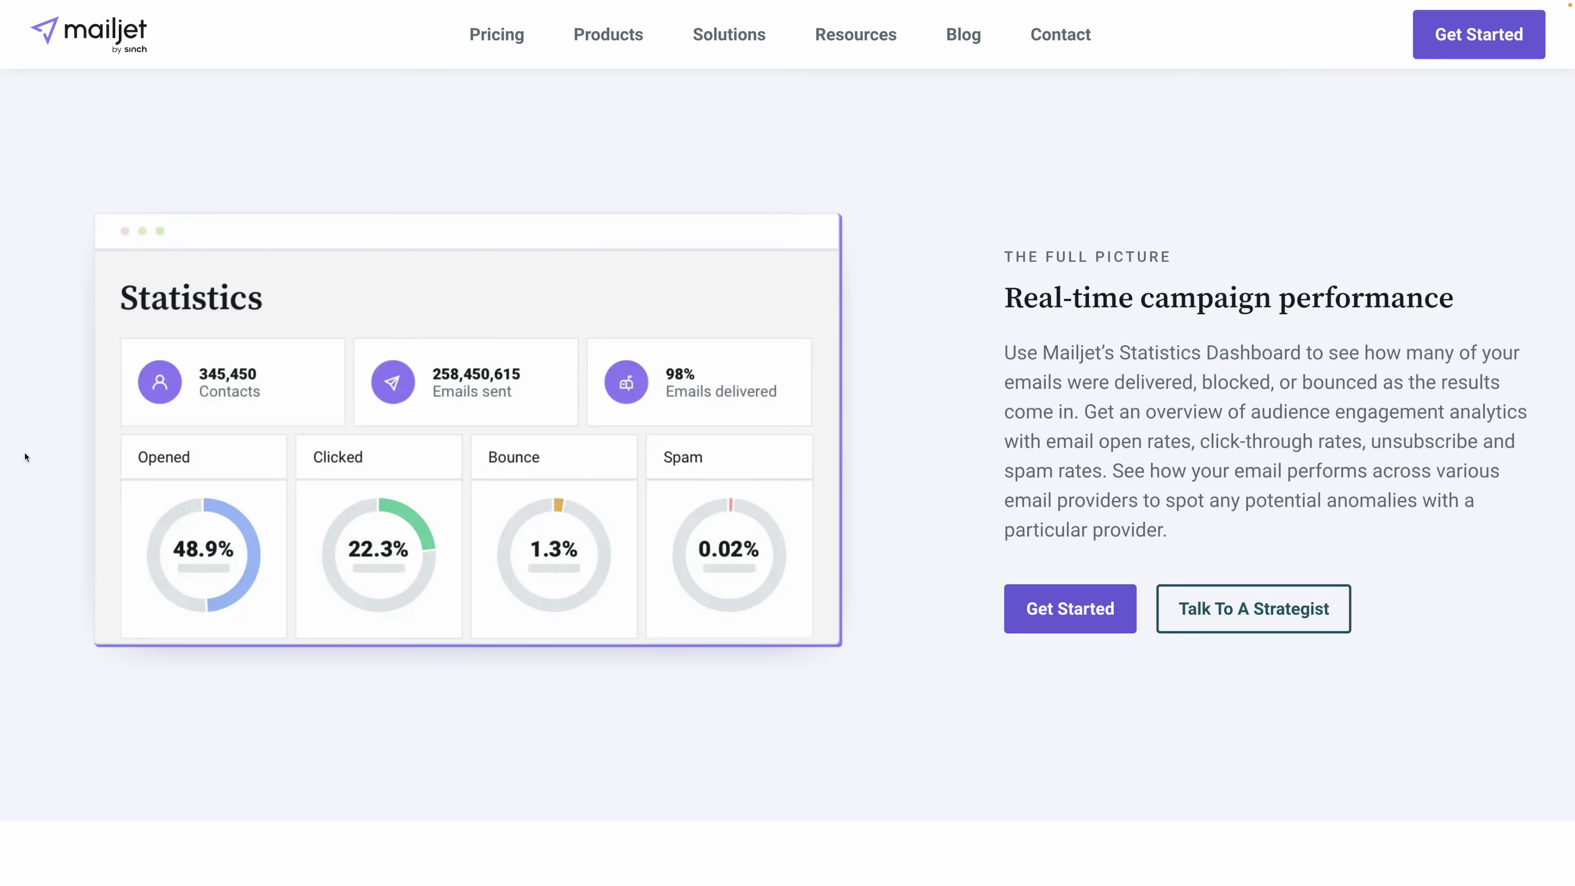
scroll(25, 453, "down", 5)
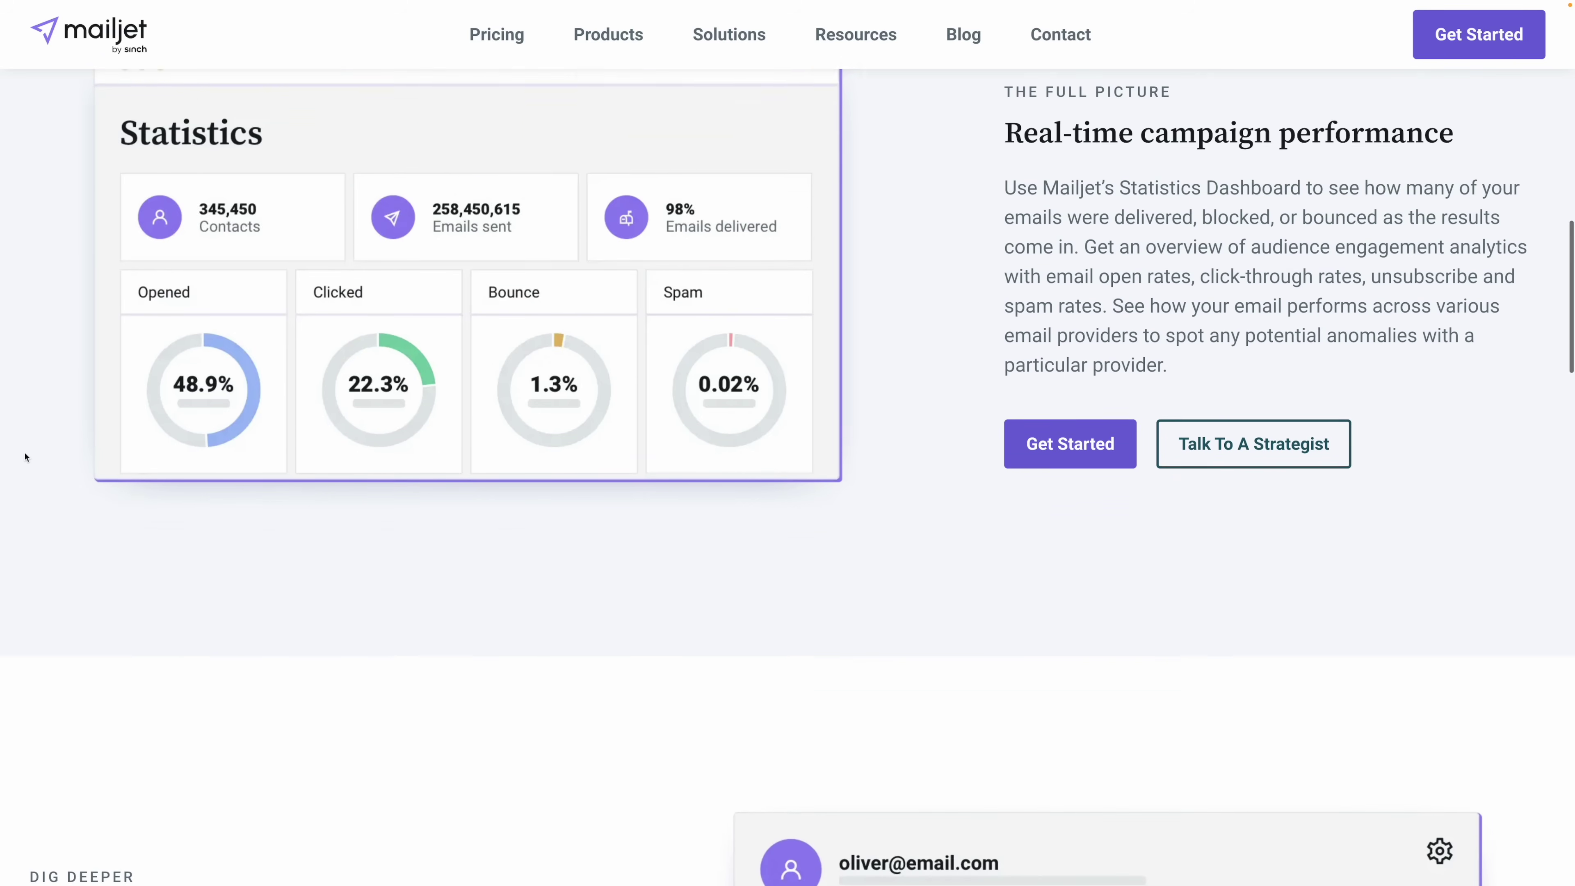
scroll(25, 458, "down", 6)
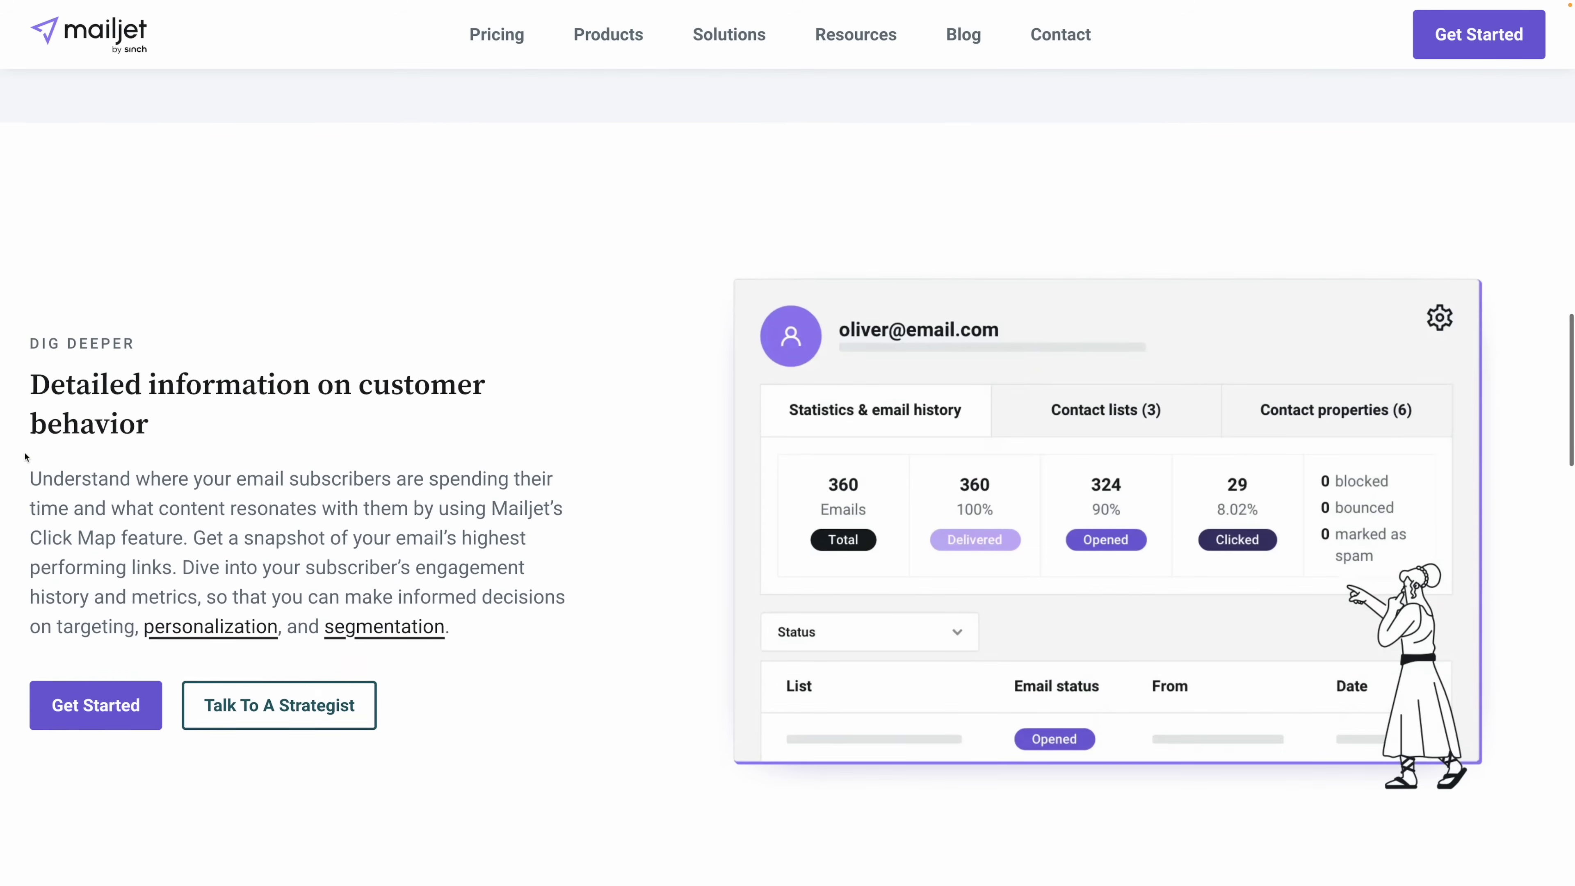
scroll(25, 457, "down", 8)
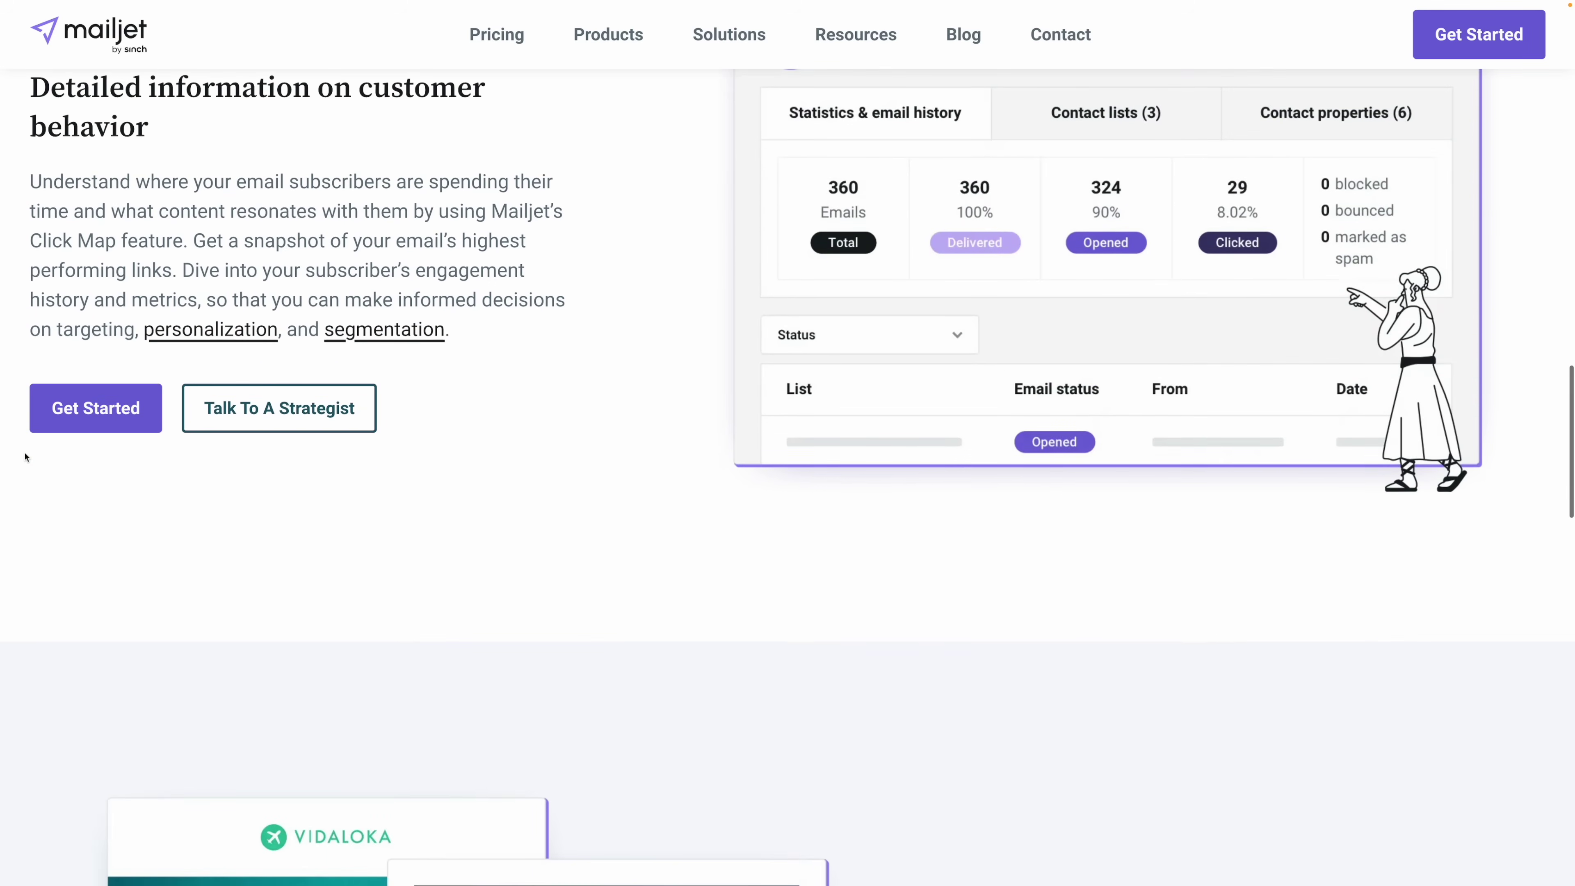
scroll(24, 457, "down", 6)
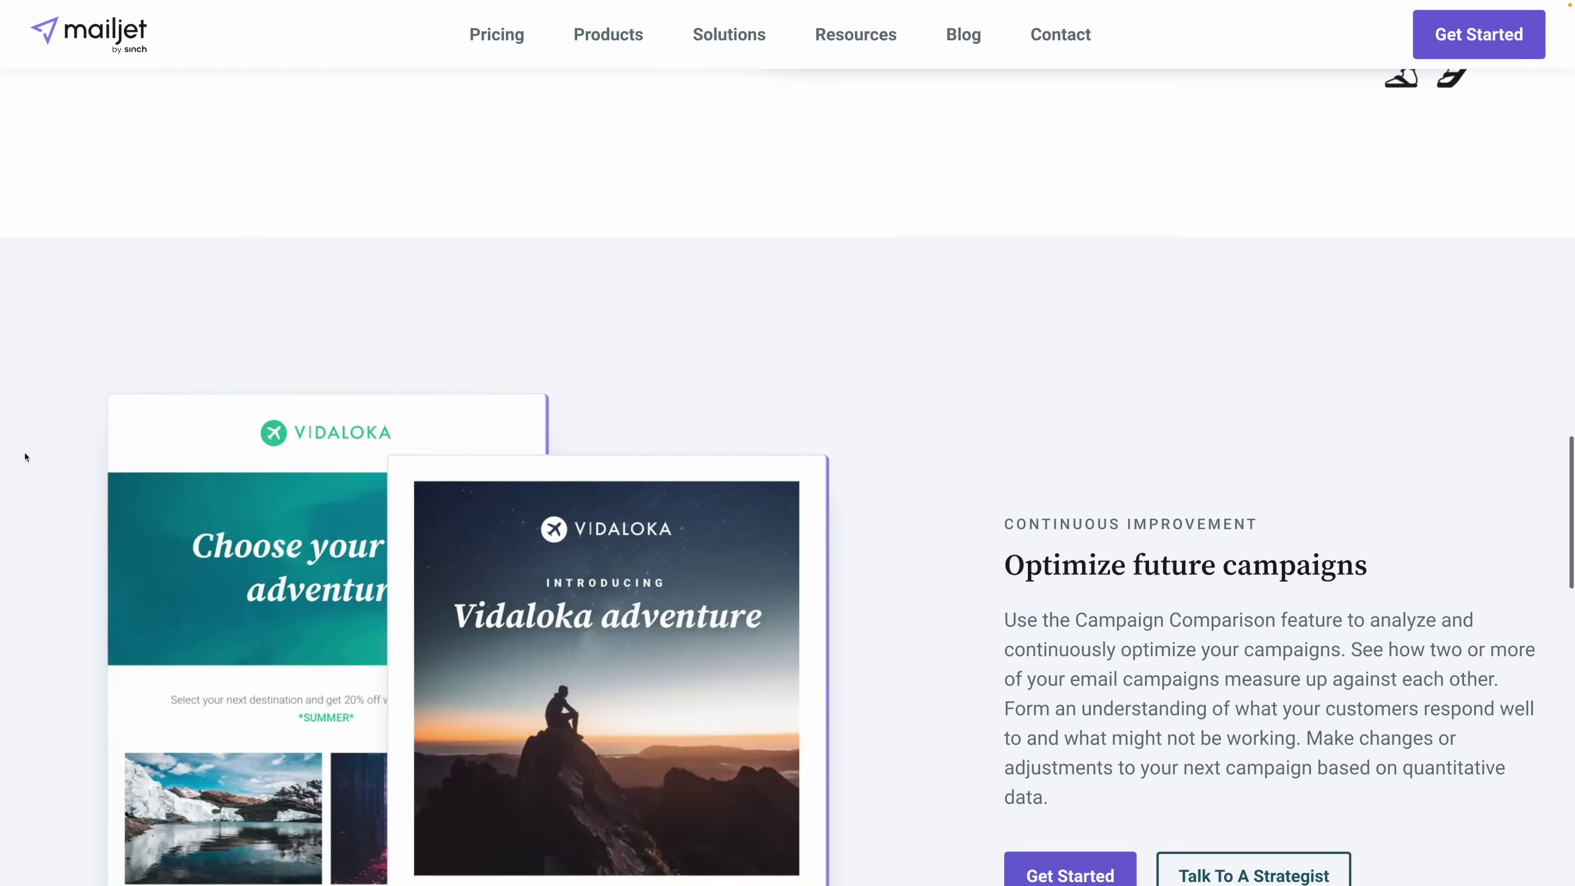
scroll(25, 457, "down", 1)
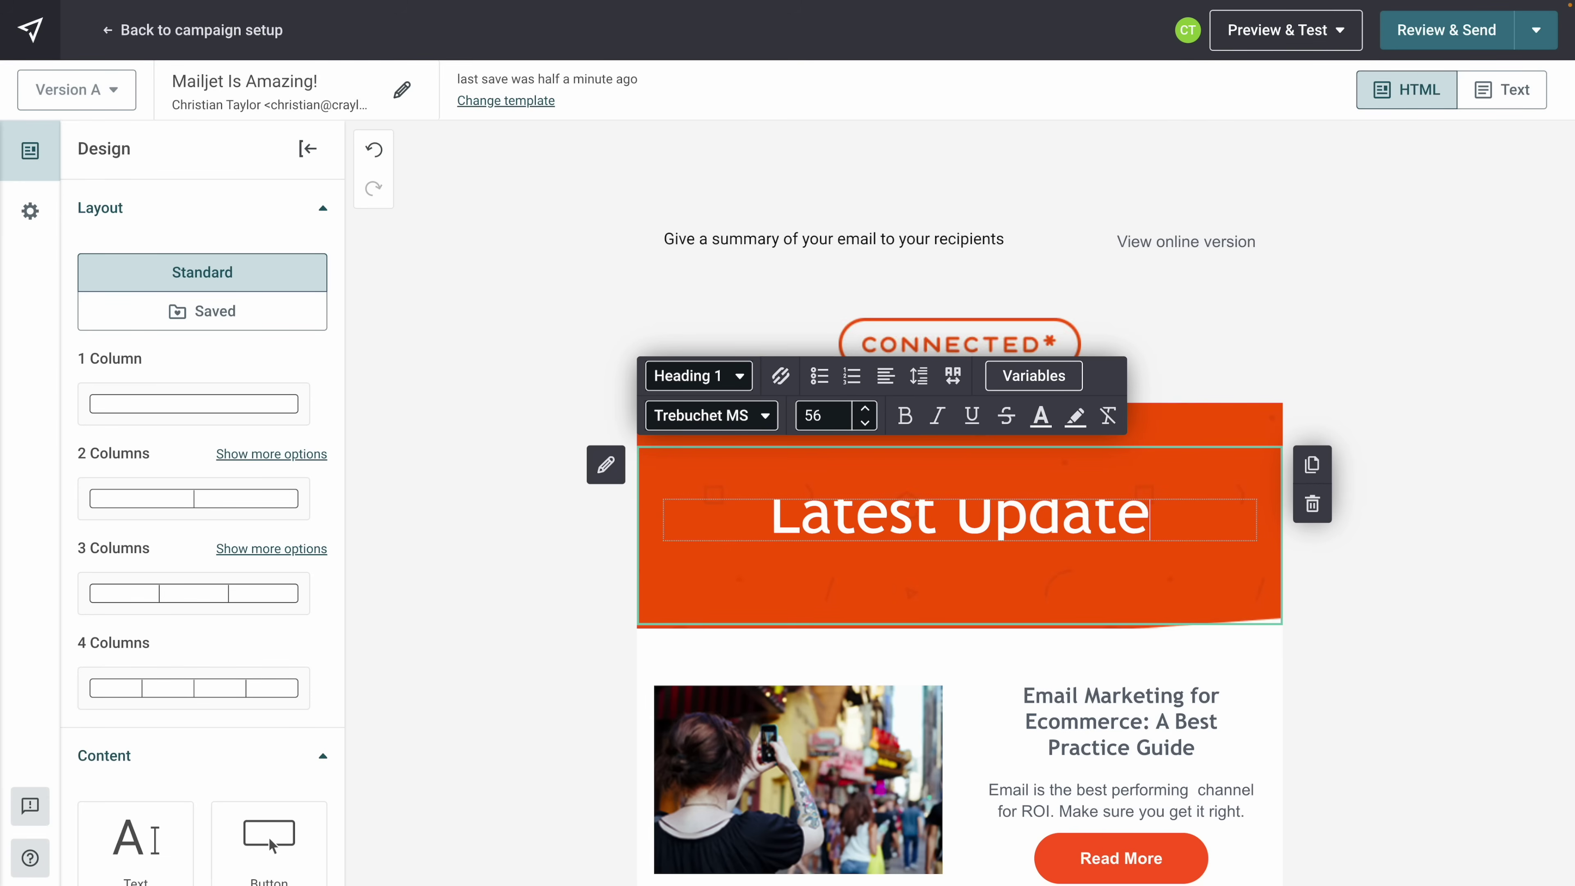
Scroll through the Jotform article down to solo.to's My Page profile editor
scroll(1300, 563, "down", 6)
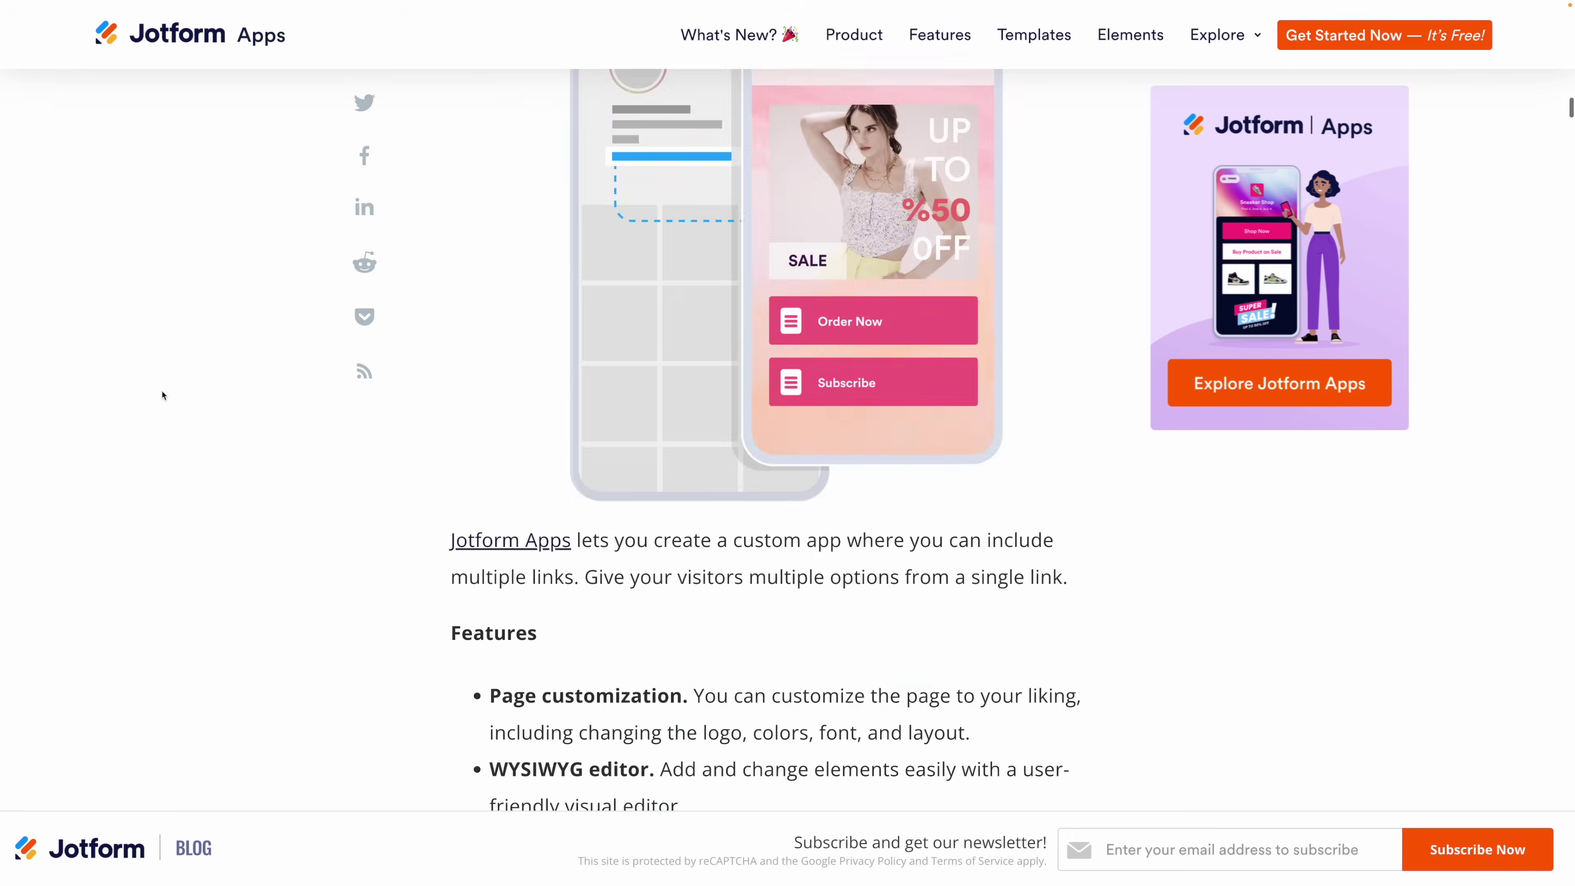
scroll(162, 395, "down", 20)
scroll(163, 395, "down", 20)
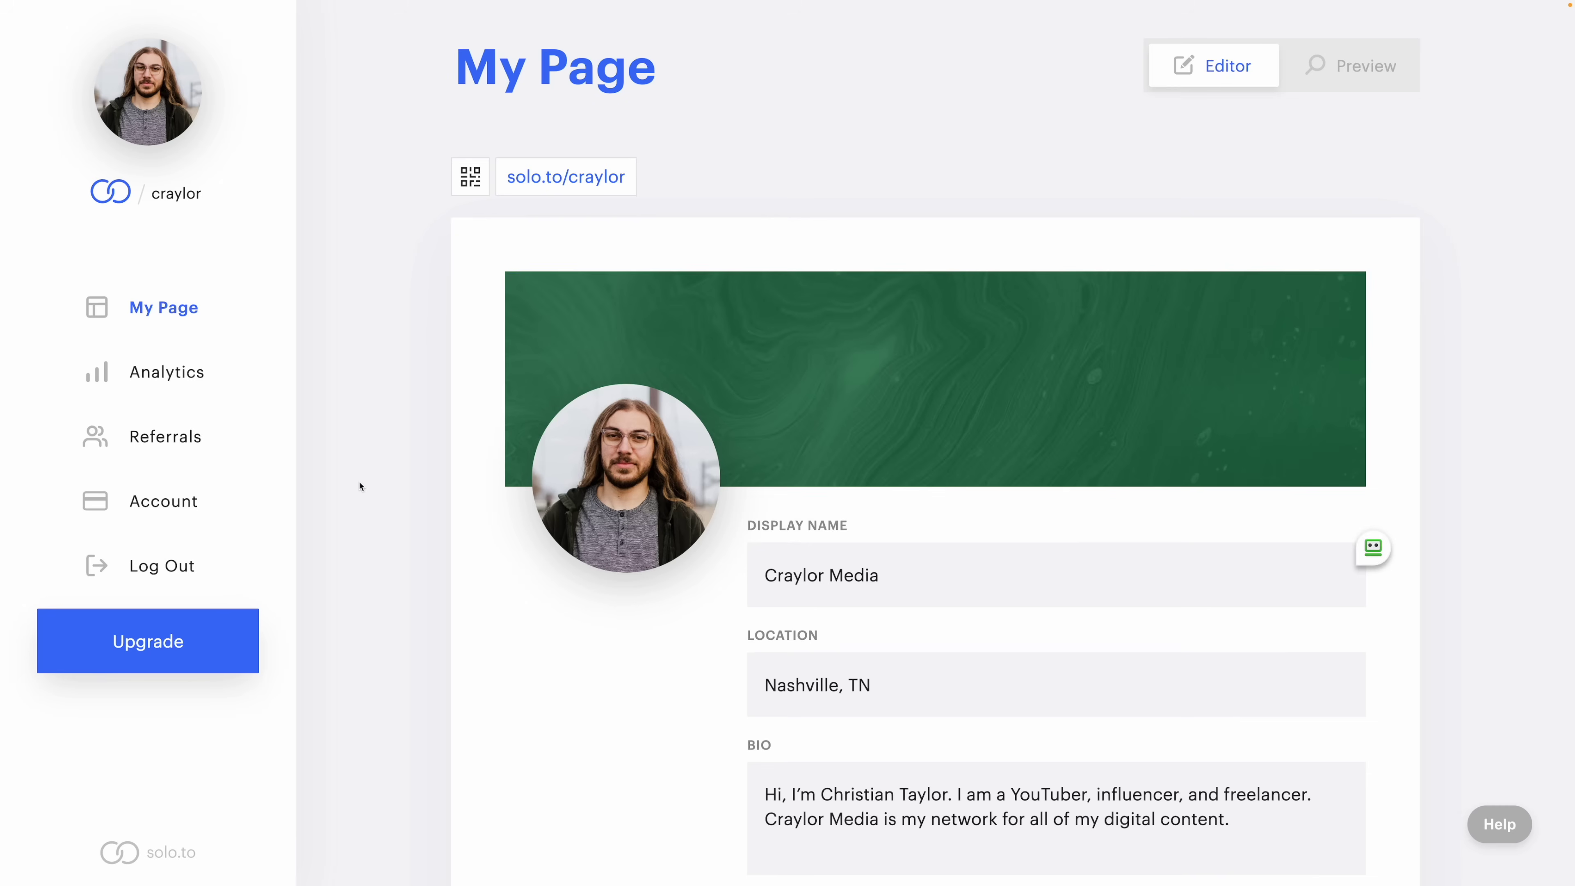
scroll(362, 486, "down", 7)
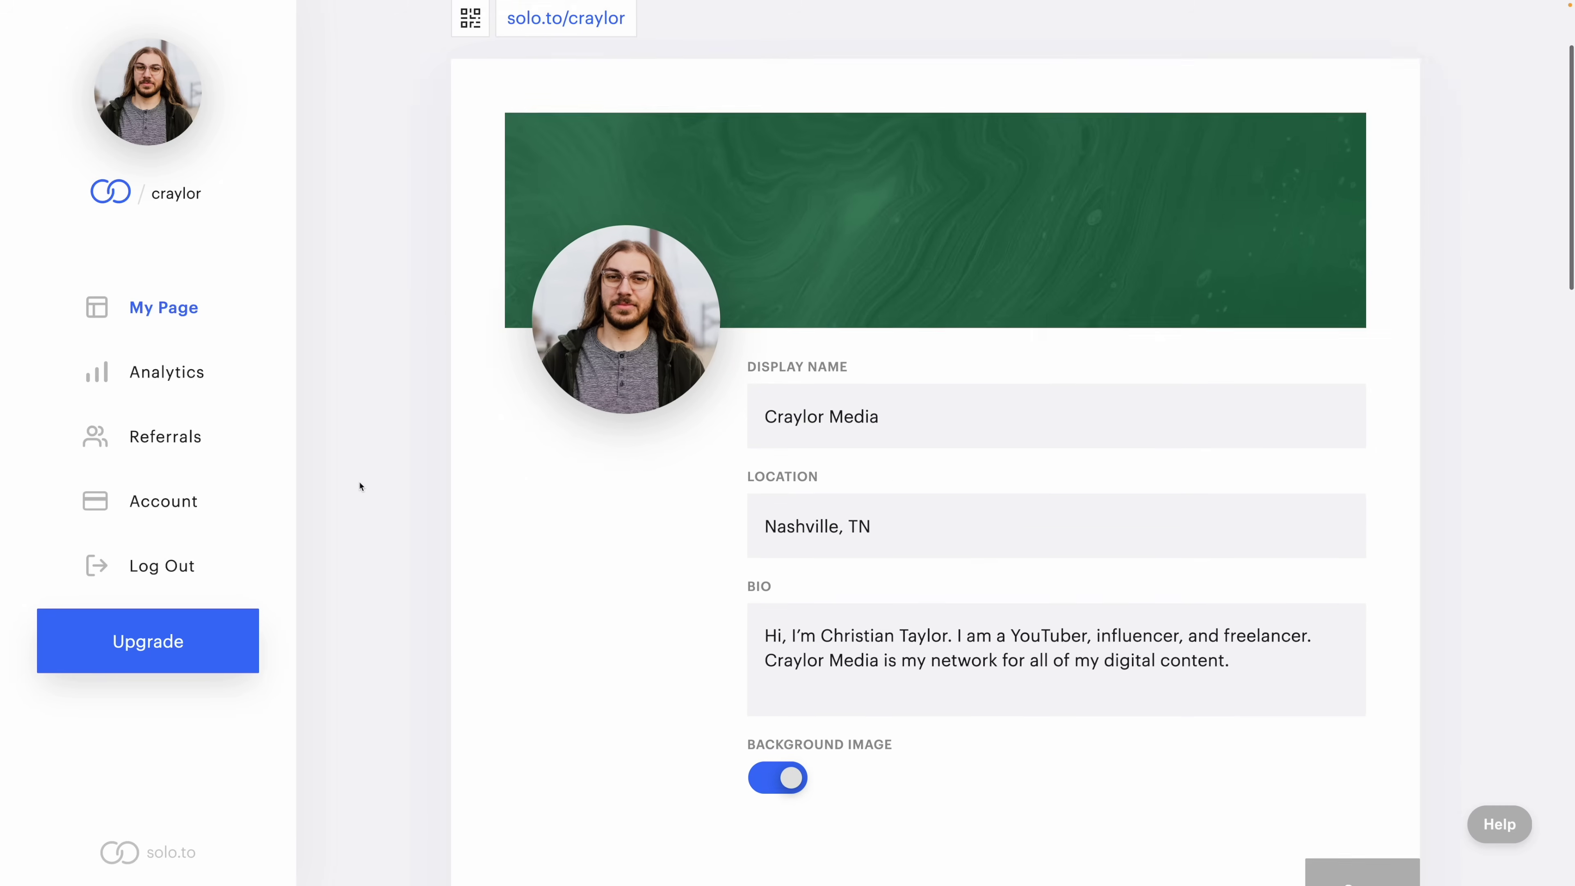
scroll(363, 485, "down", 6)
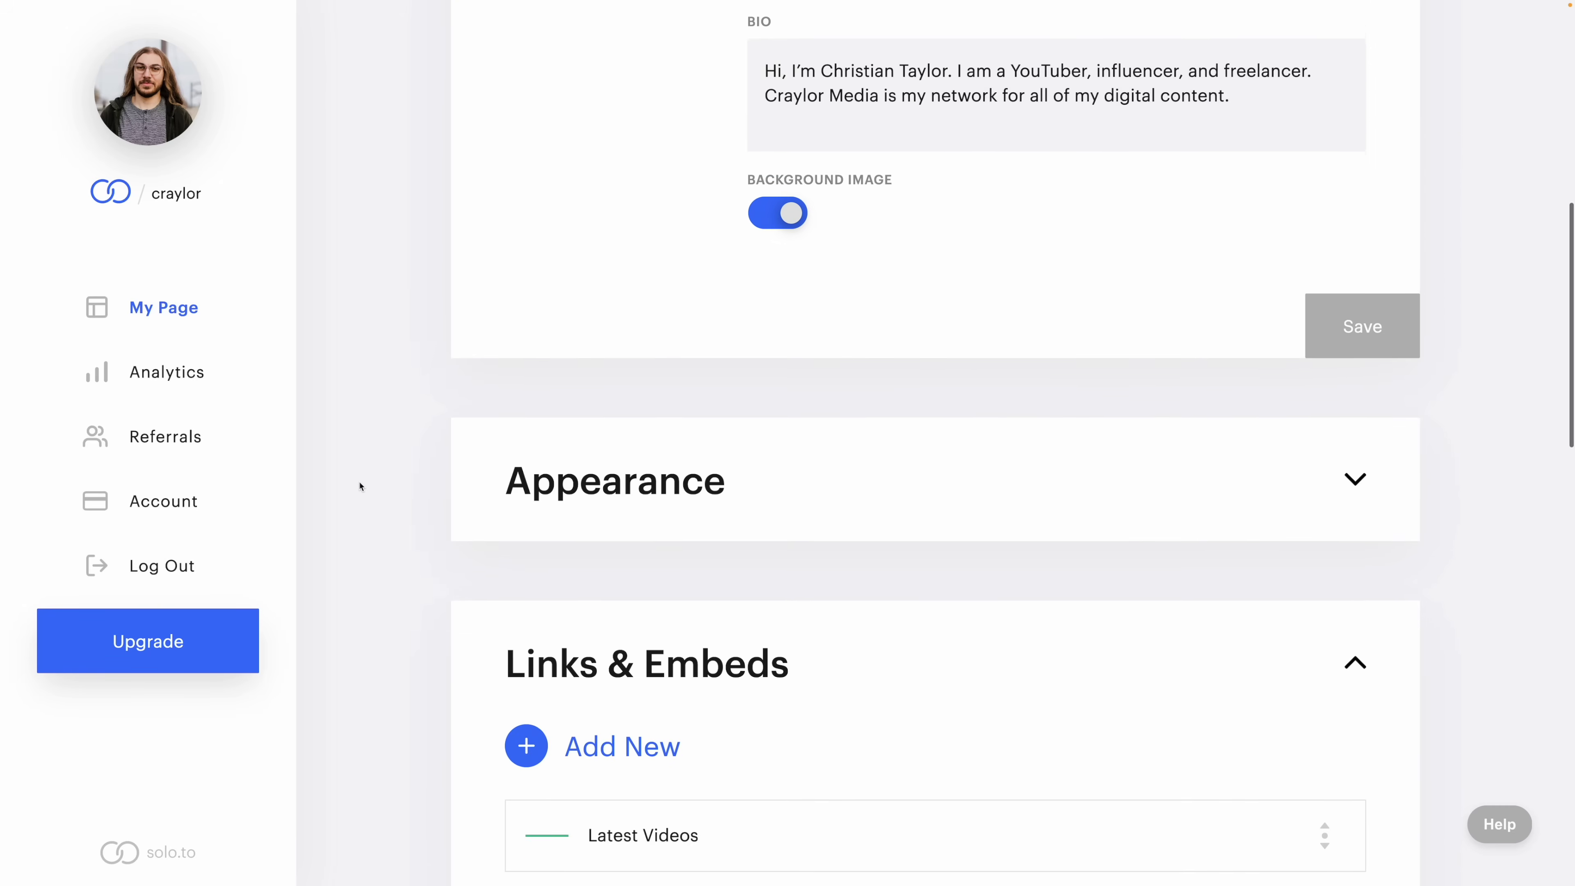
scroll(360, 487, "down", 5)
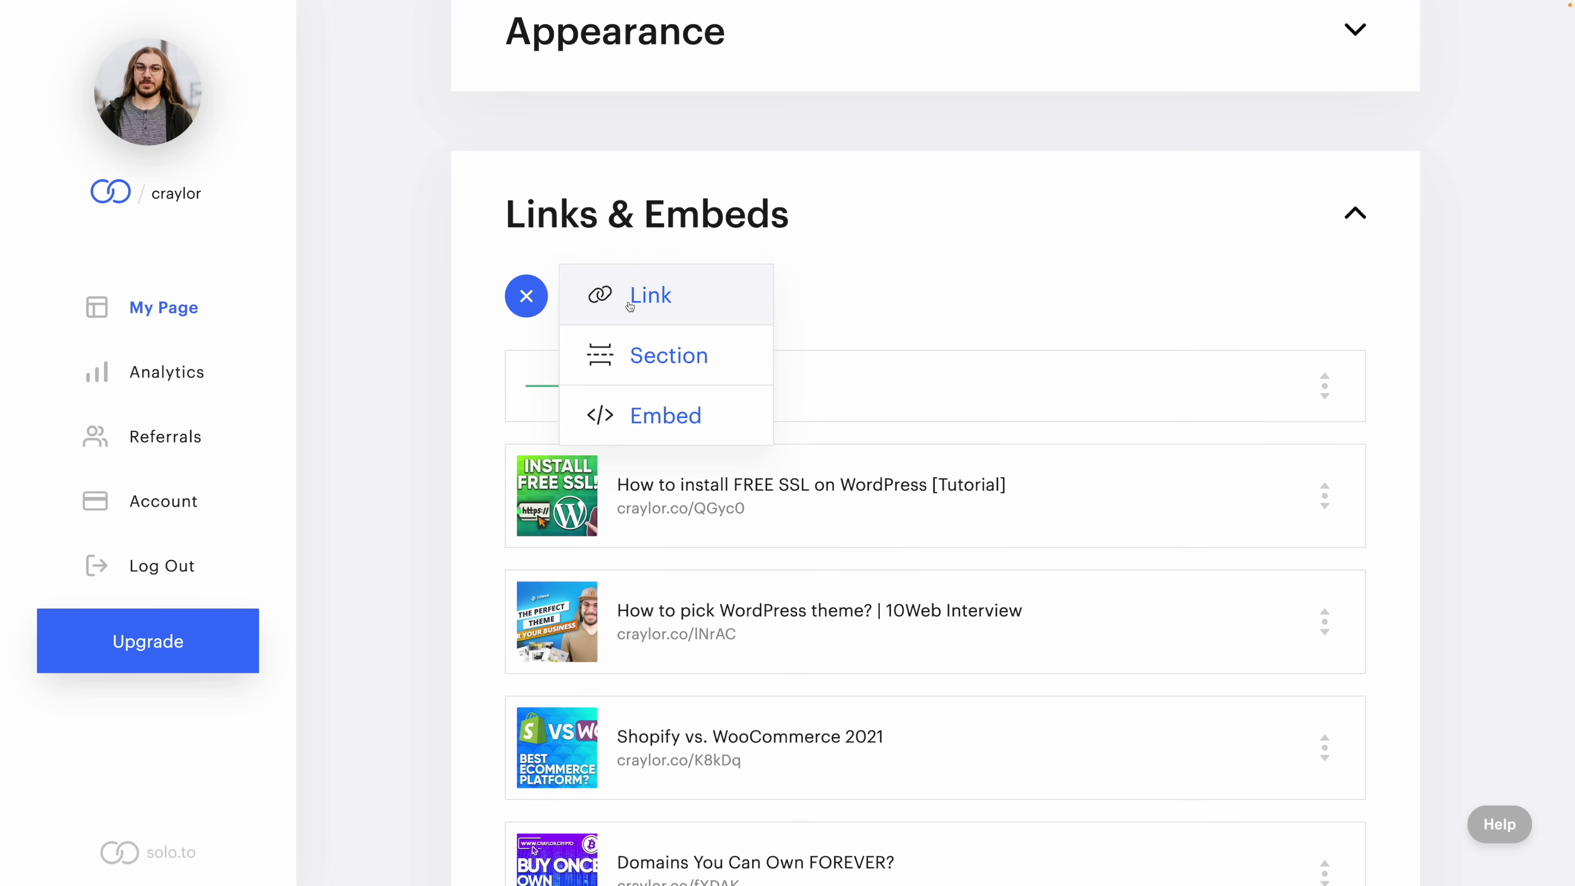
scroll(709, 502, "down", 2)
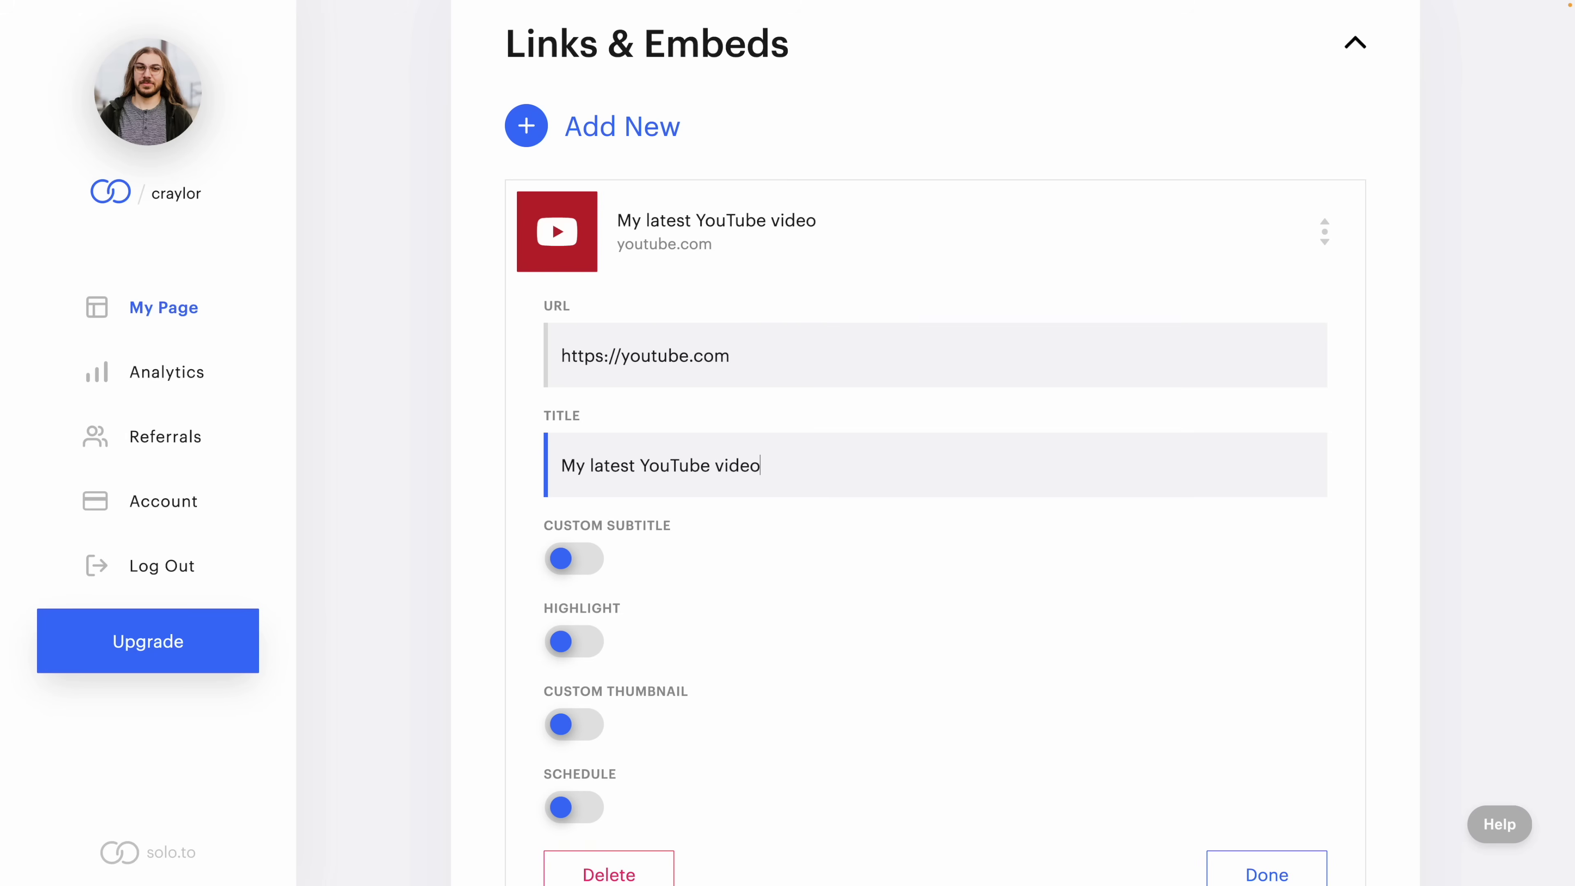
scroll(711, 354, "down", 3)
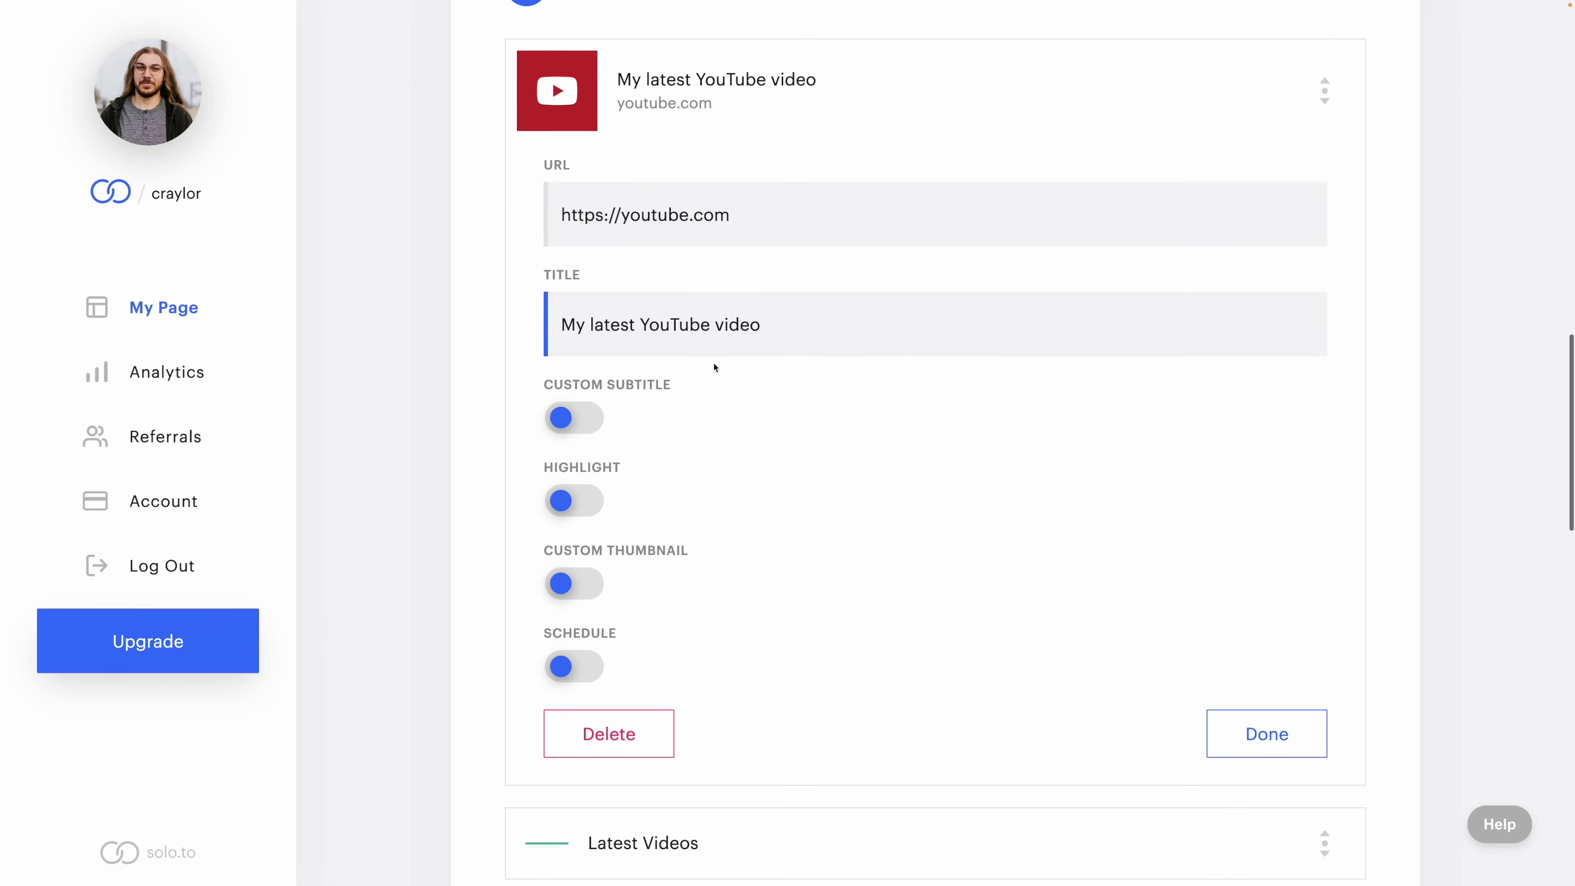
left_click(1237, 732)
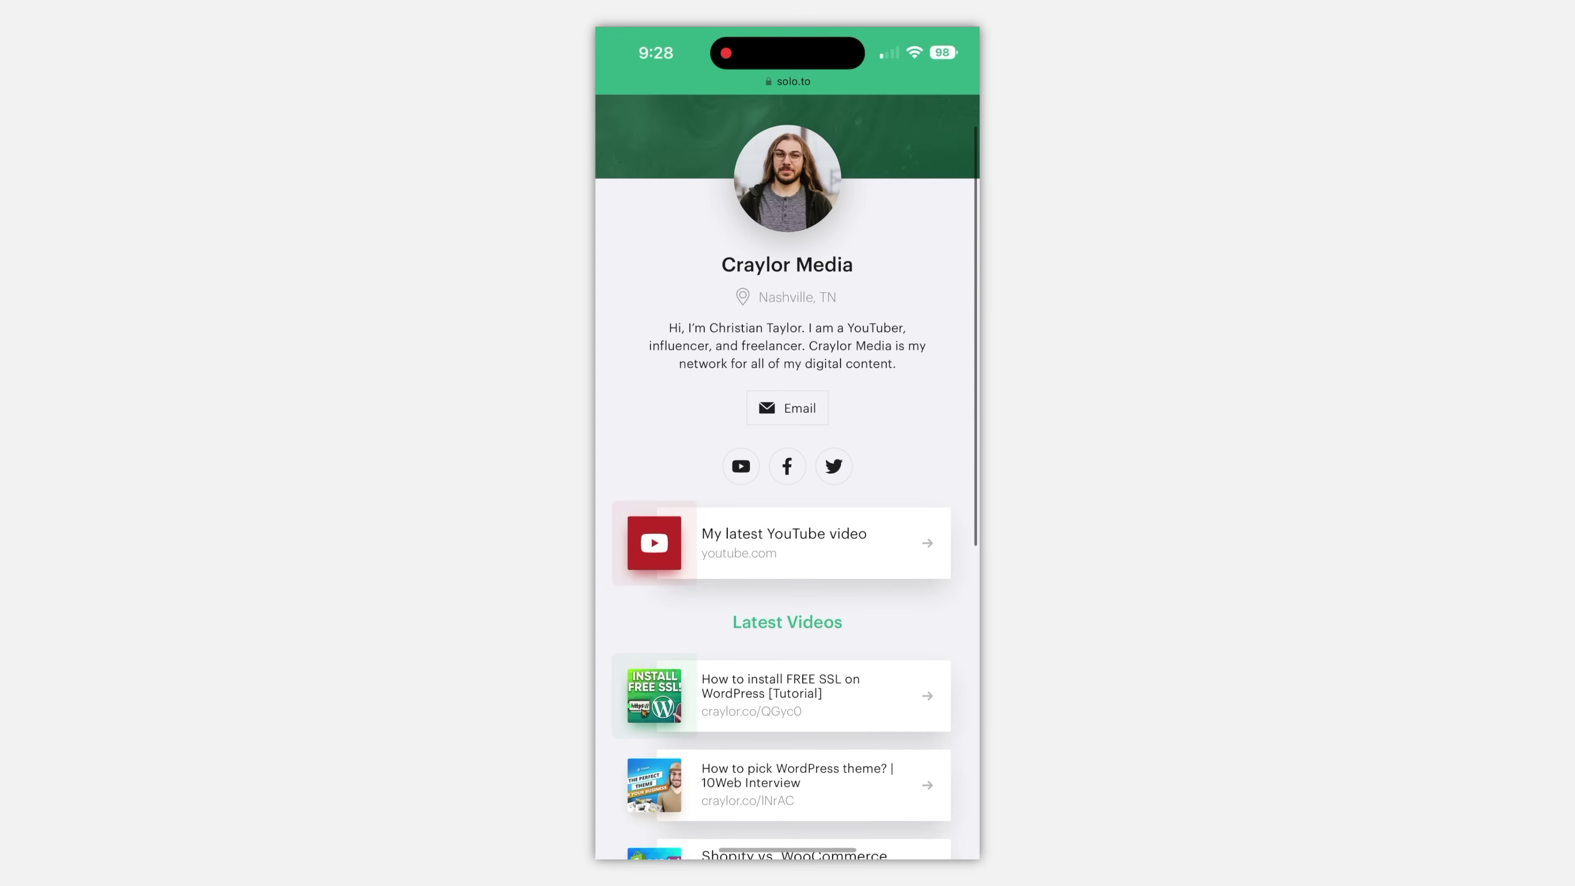
scroll(788, 435, "down", 3)
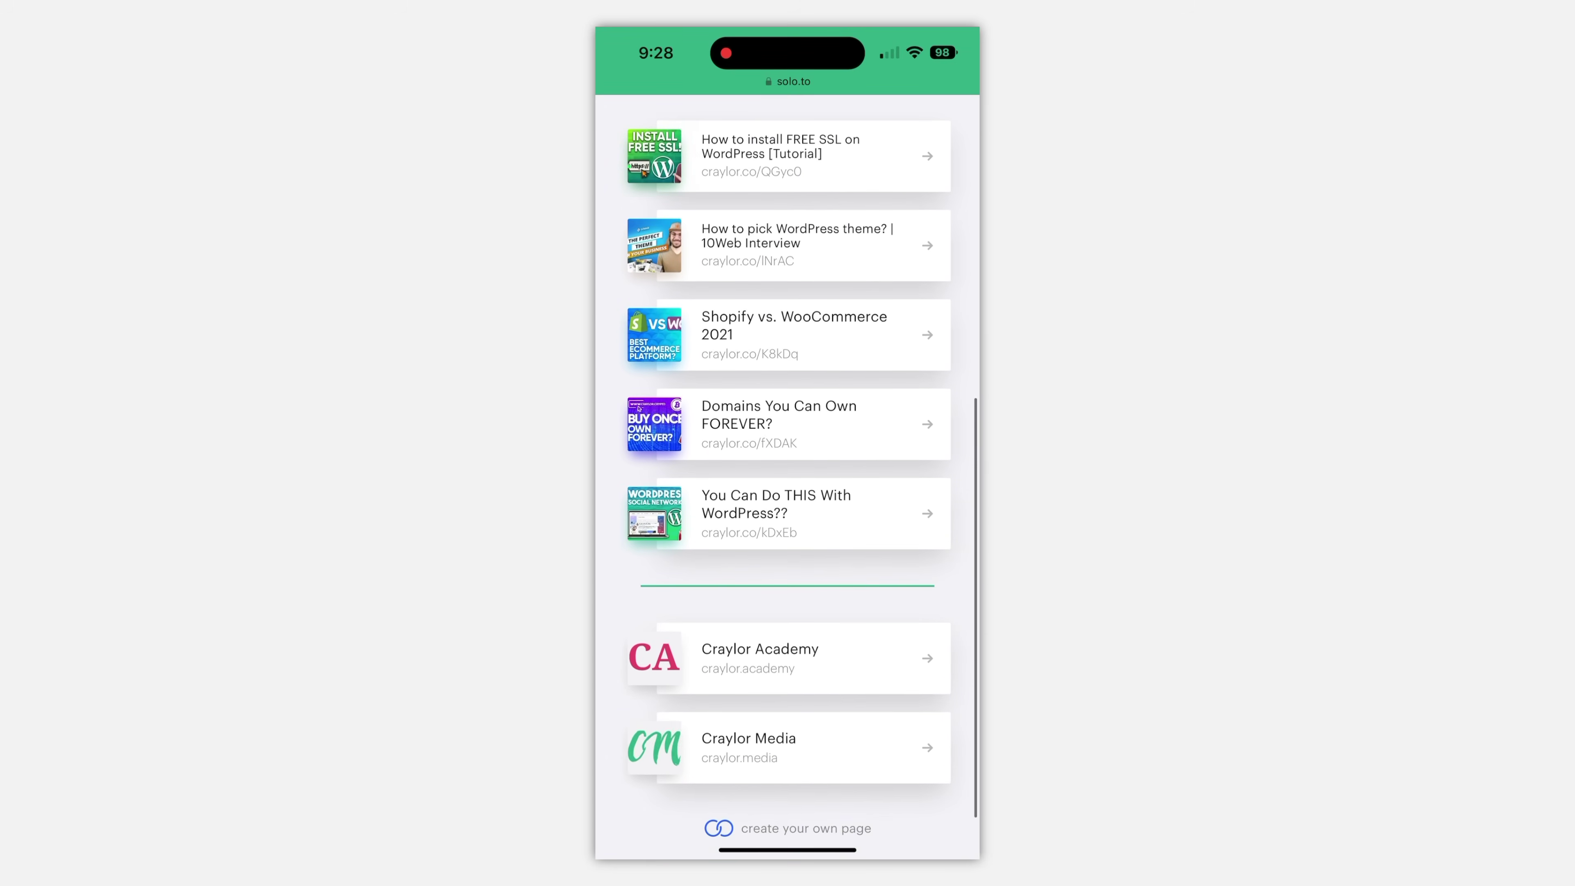
scroll(788, 435, "up", 15)
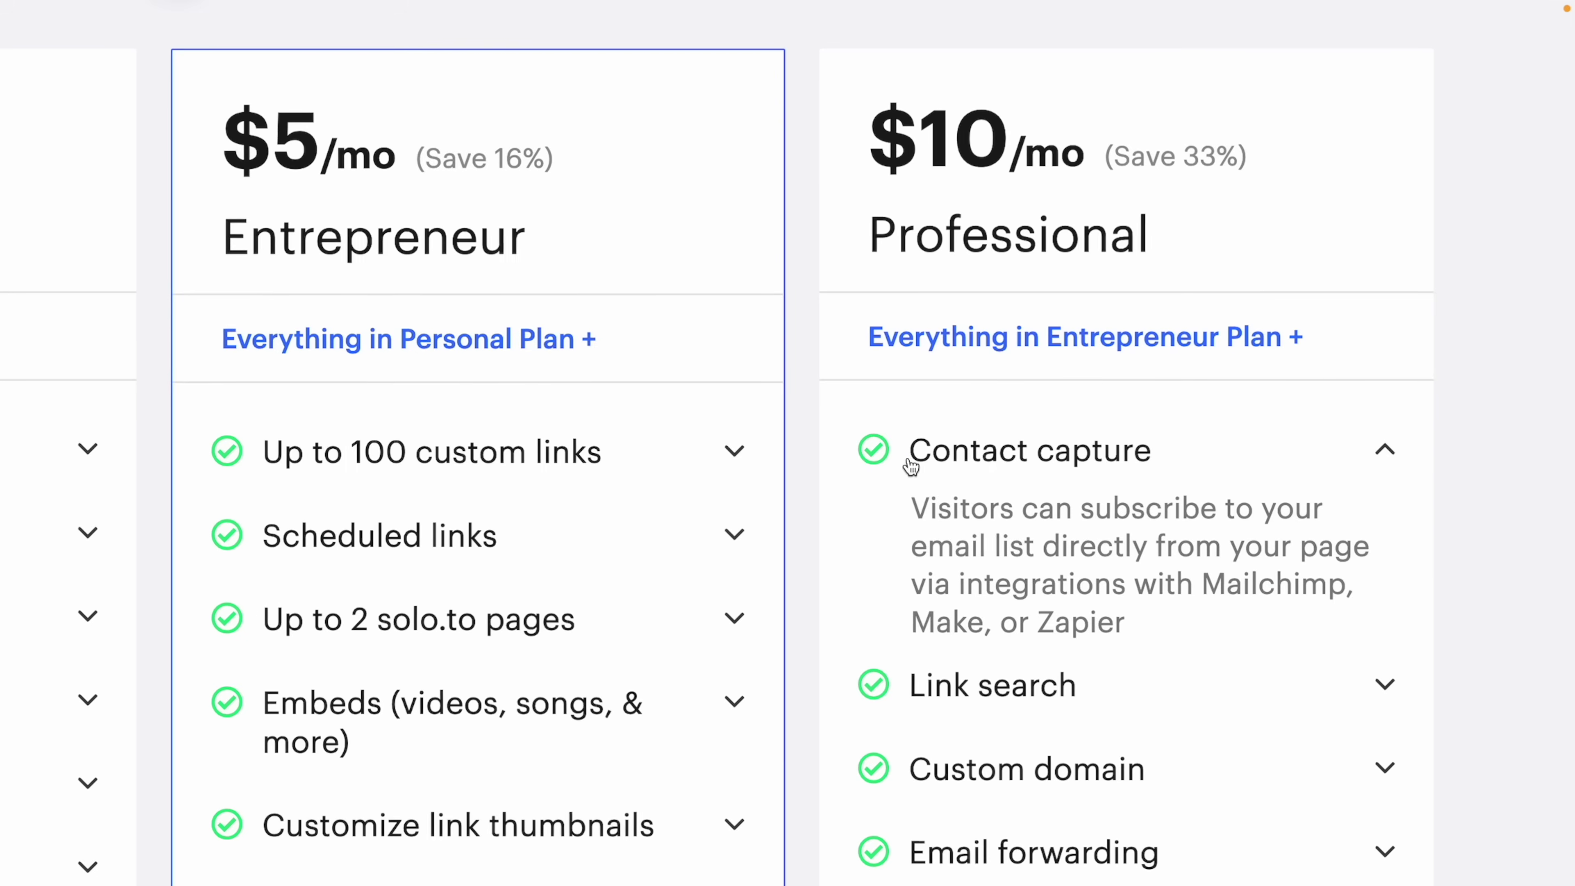
Switch the Linktree page theme from Light to the Dark theme card
left_click_drag(907, 468, 1168, 461)
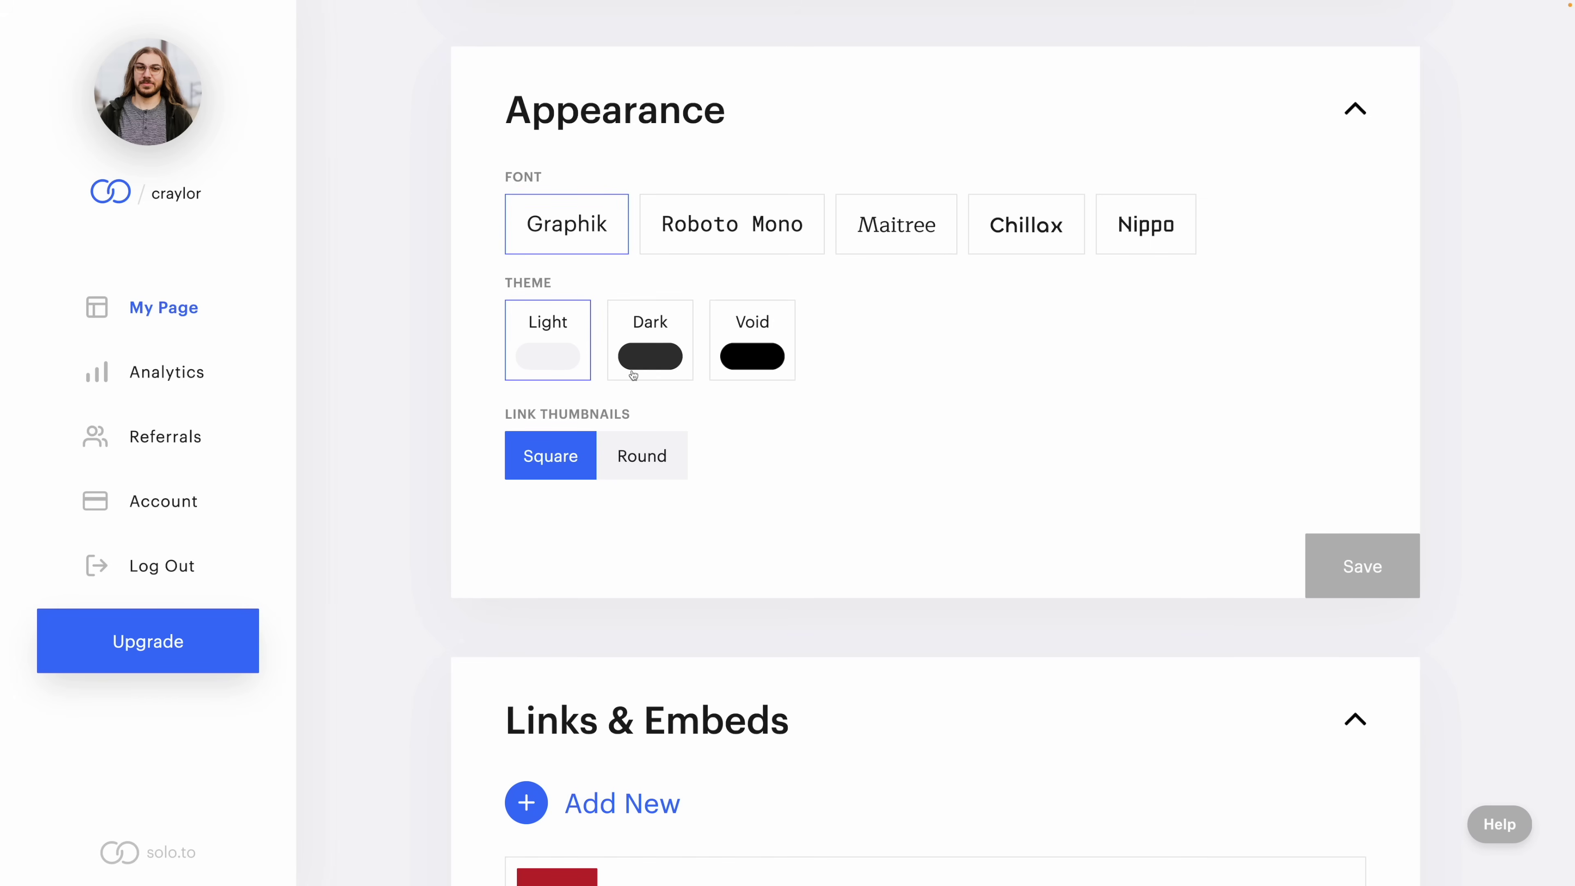
left_click(633, 375)
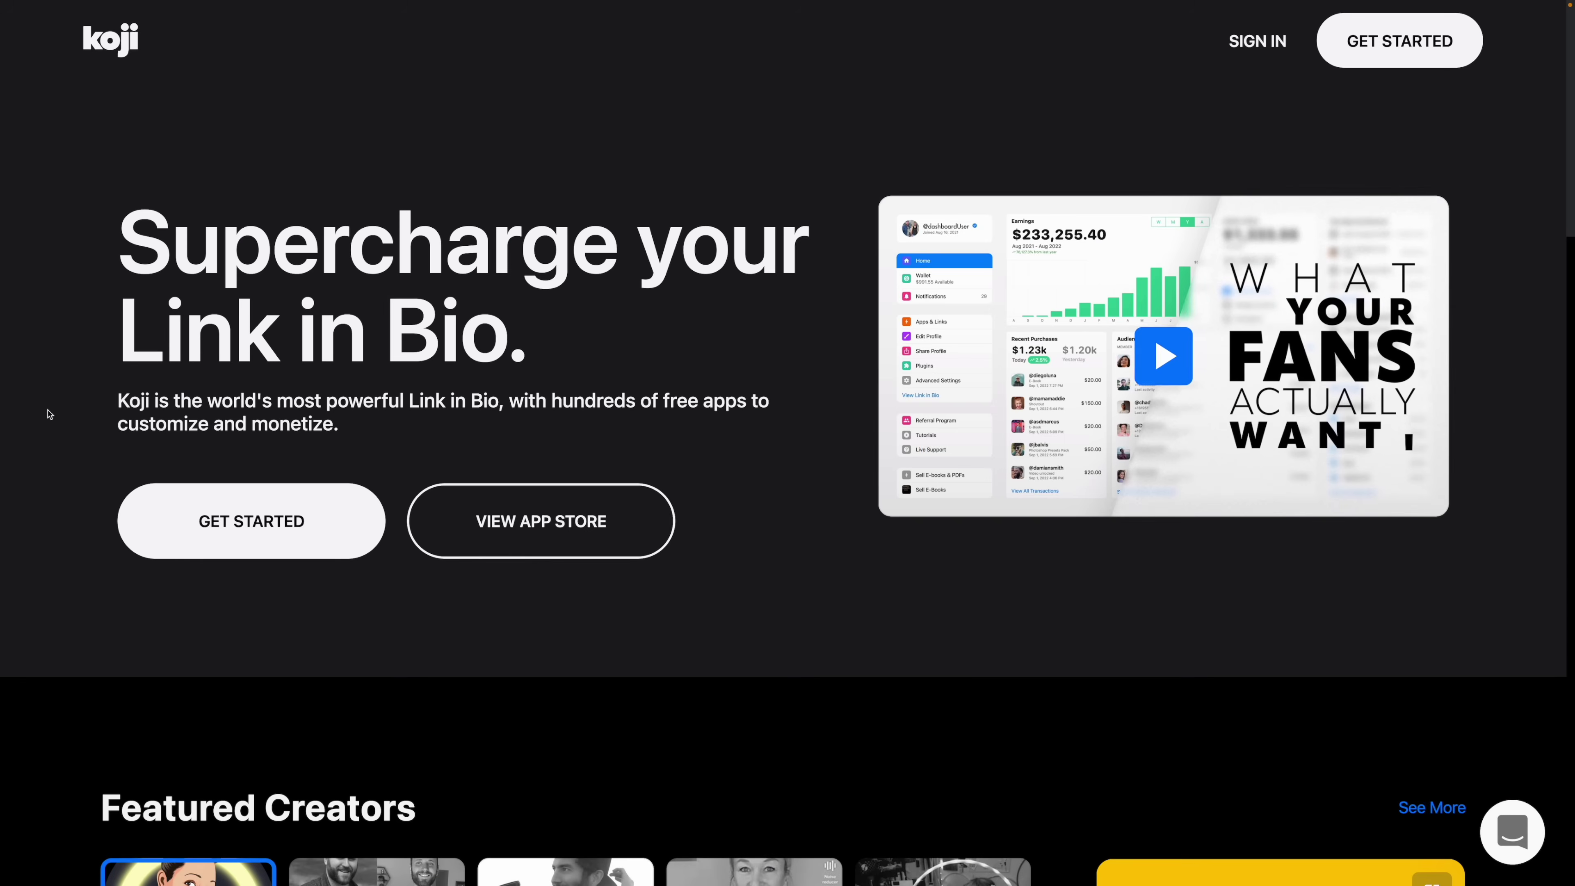
scroll(48, 413, "down", 5)
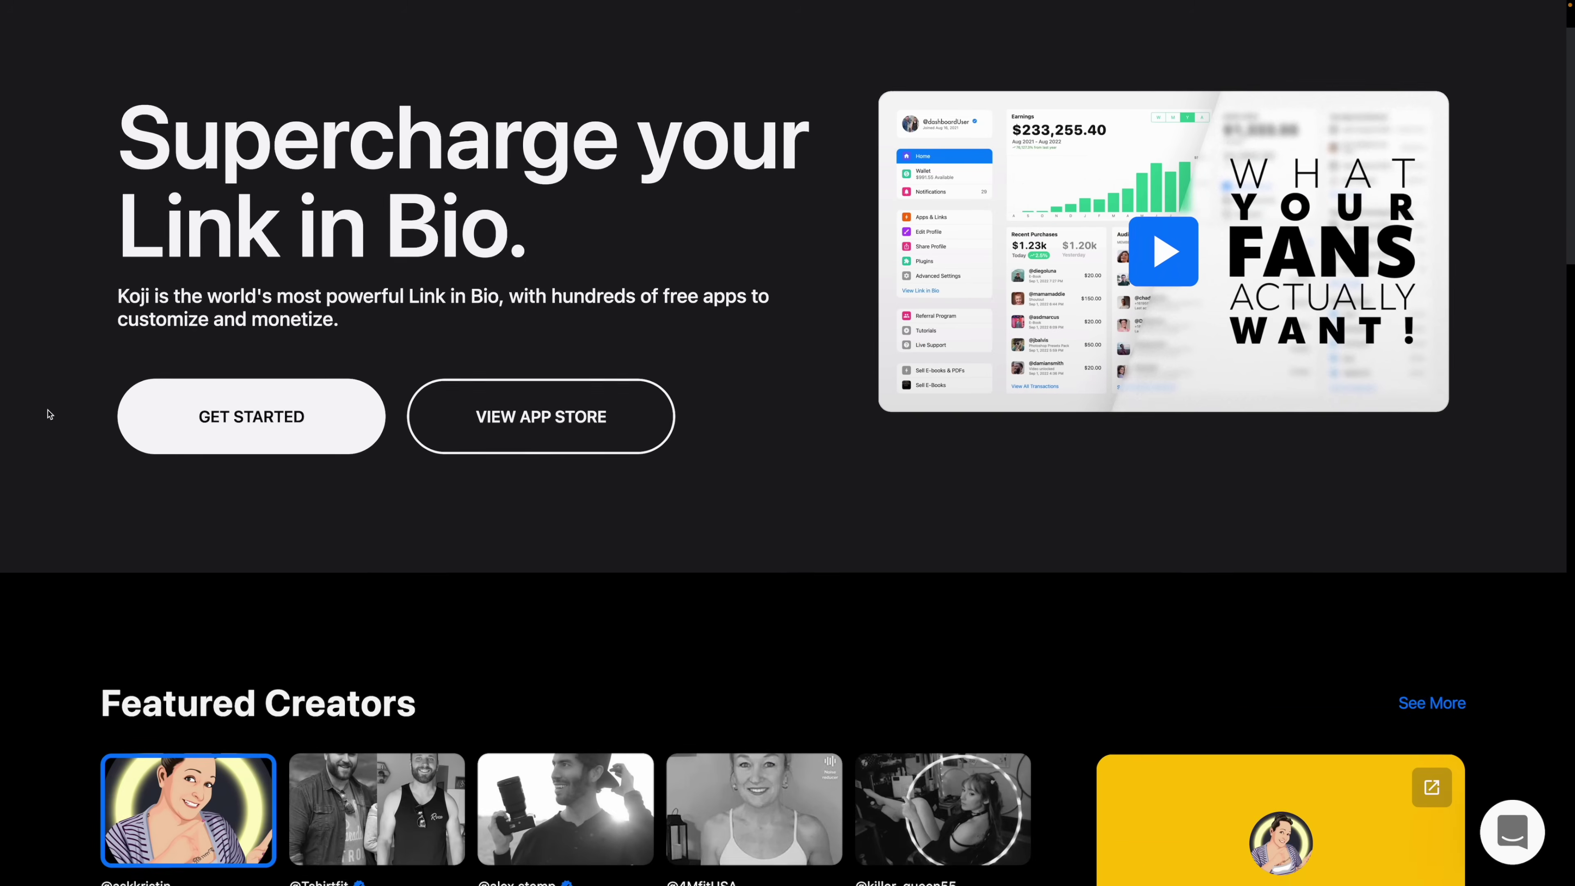
scroll(49, 414, "down", 5)
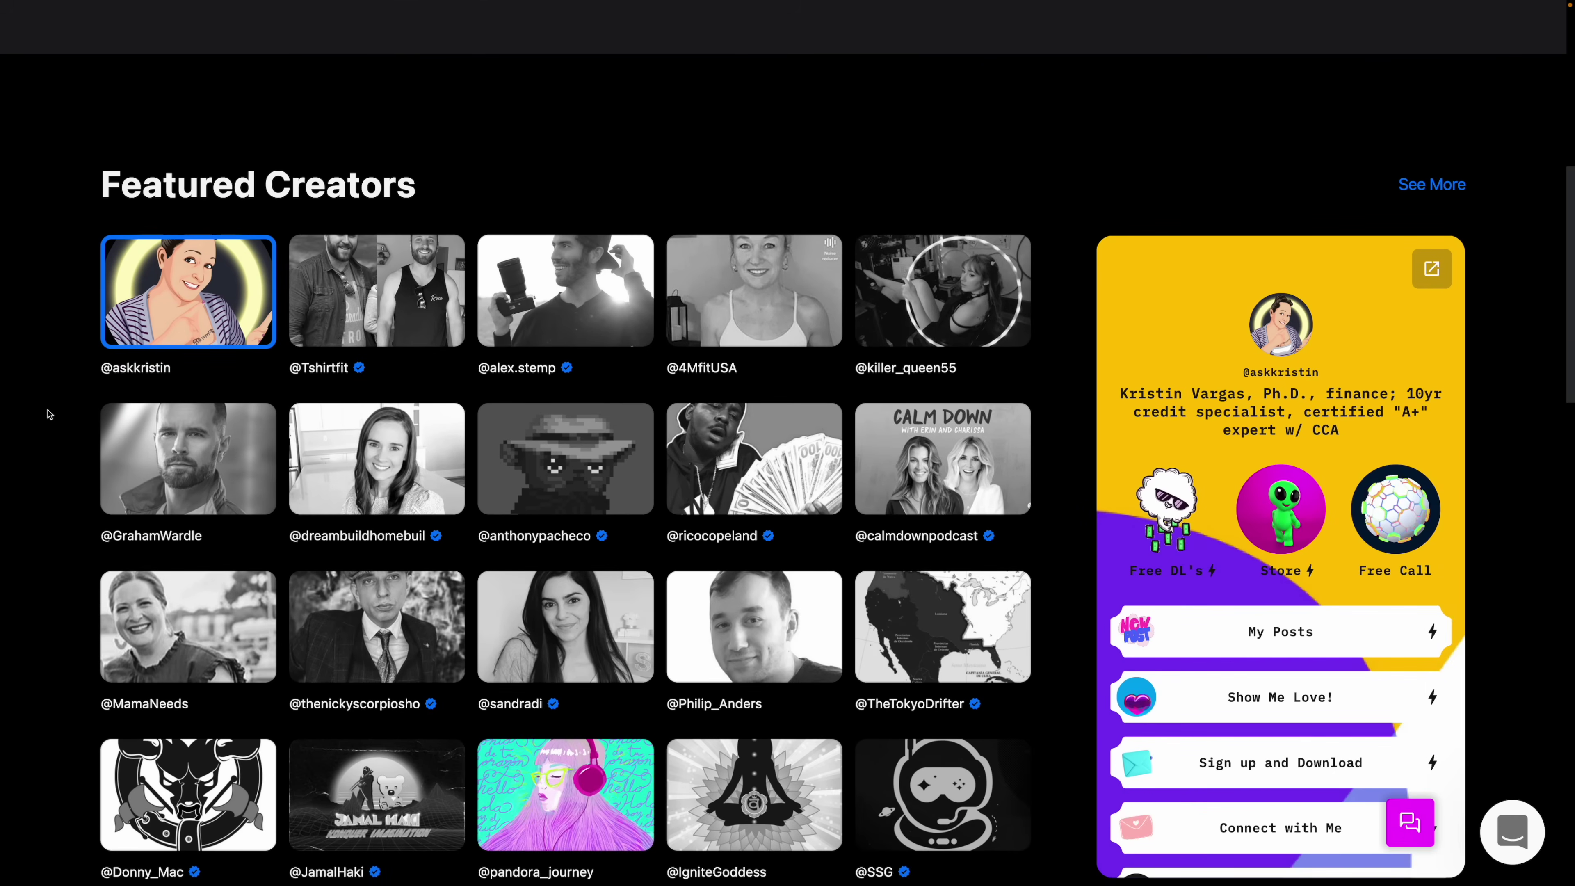
scroll(48, 414, "down", 2)
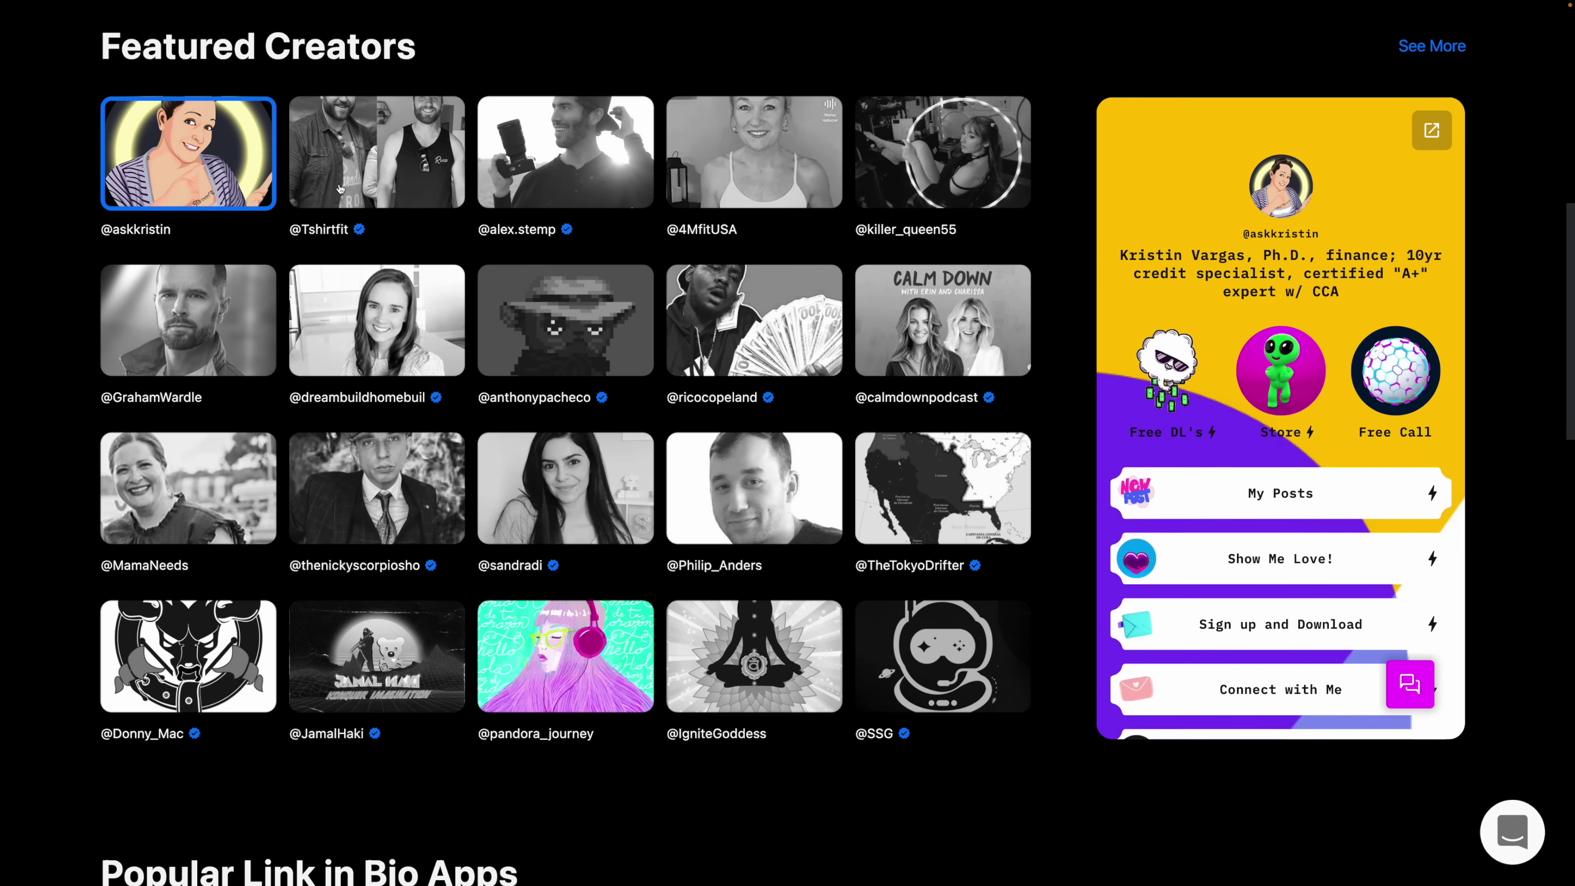
mouse_move(342, 185)
mouse_move(560, 171)
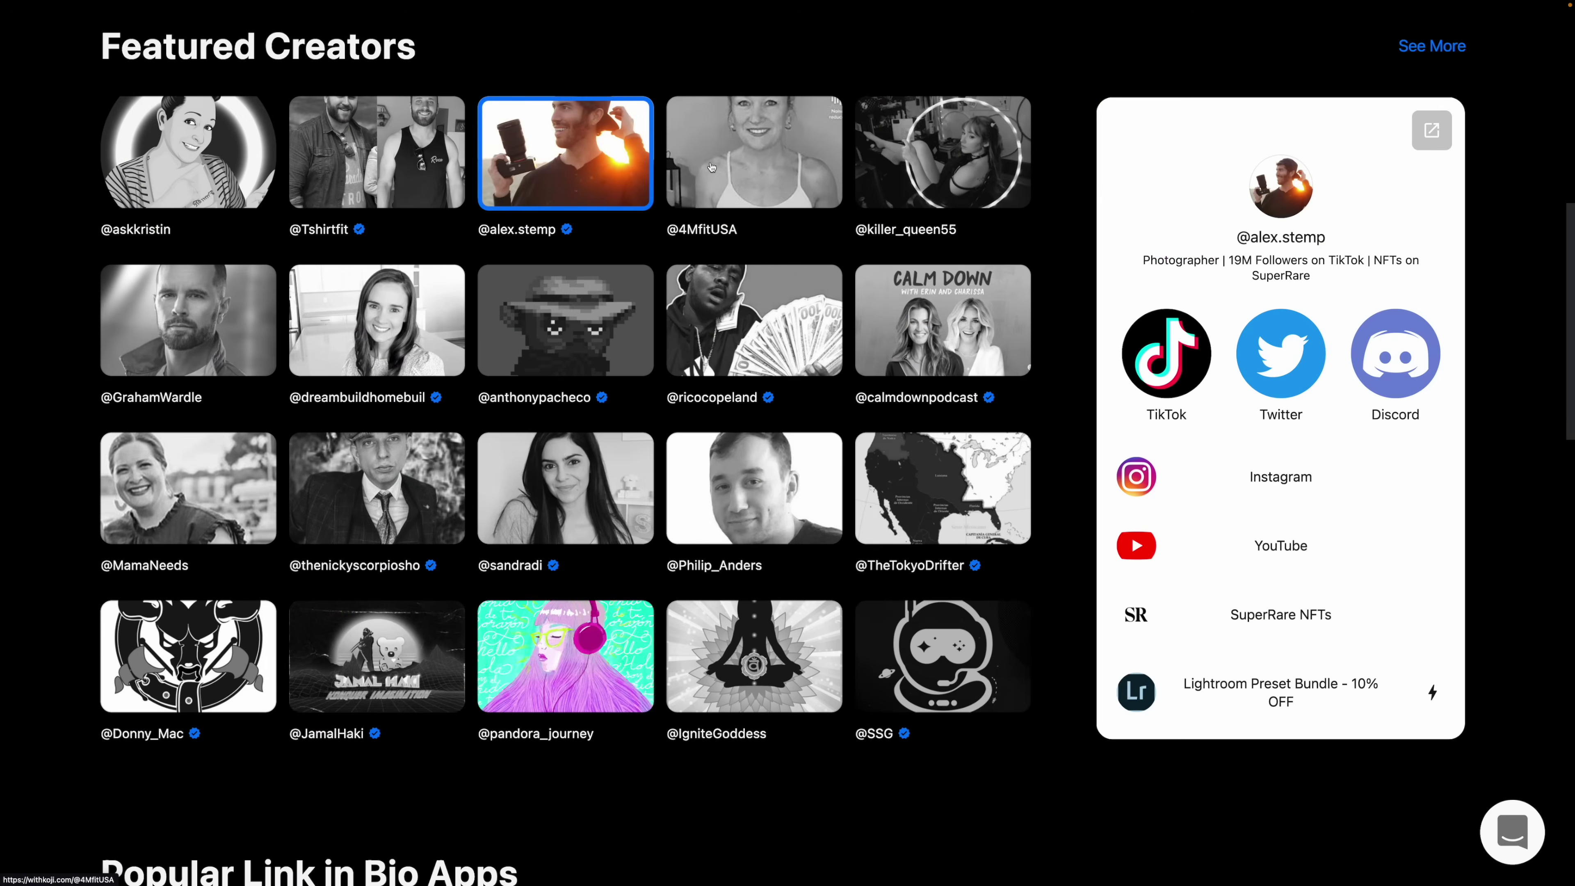
mouse_move(711, 166)
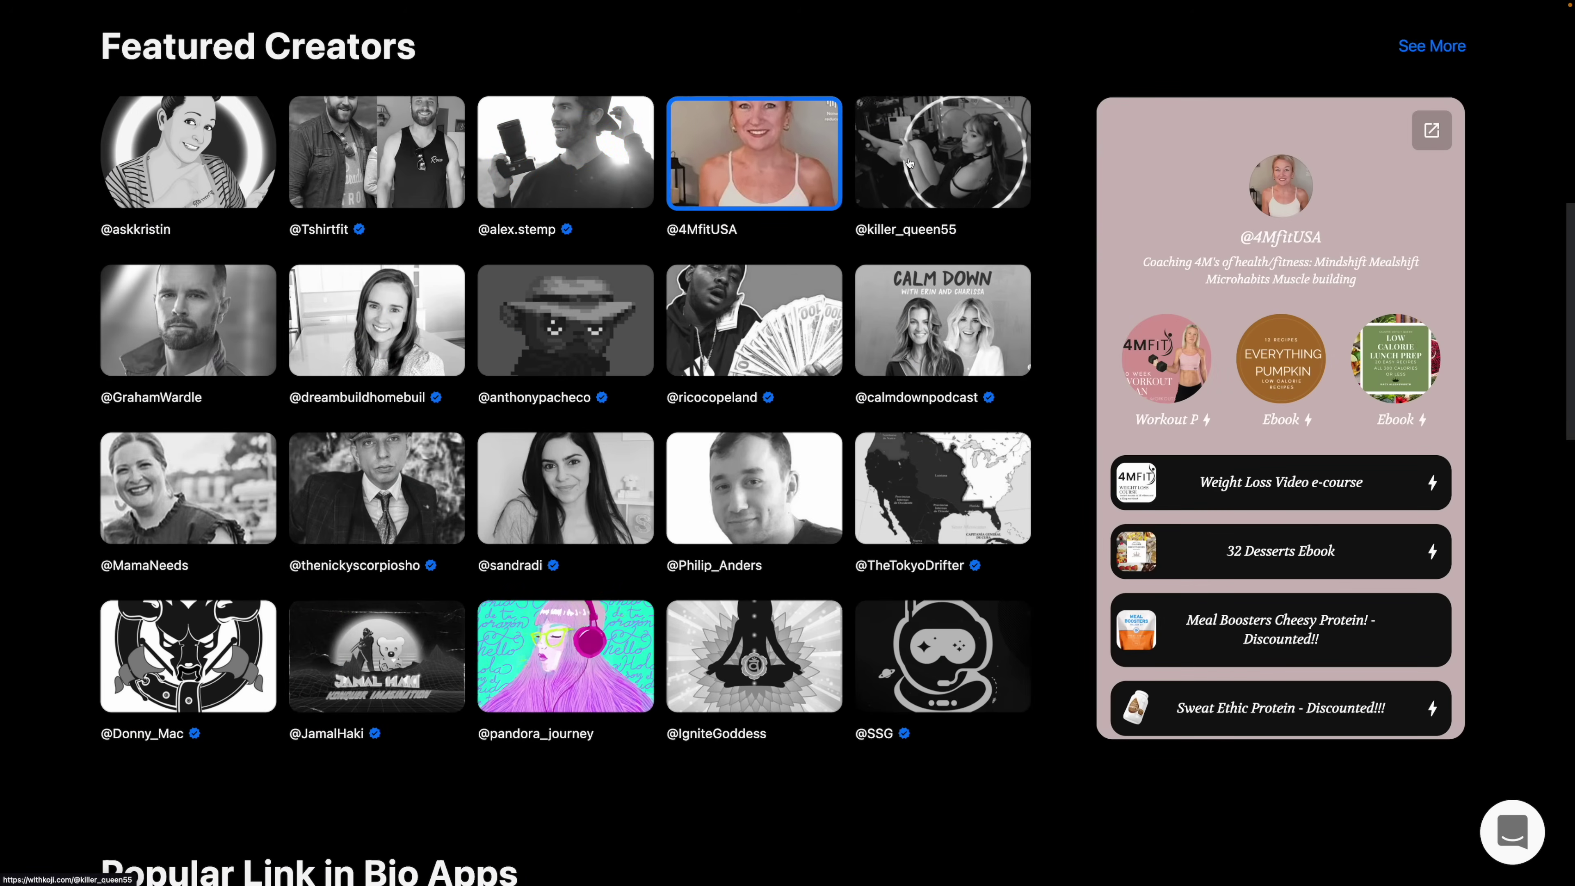
mouse_move(912, 161)
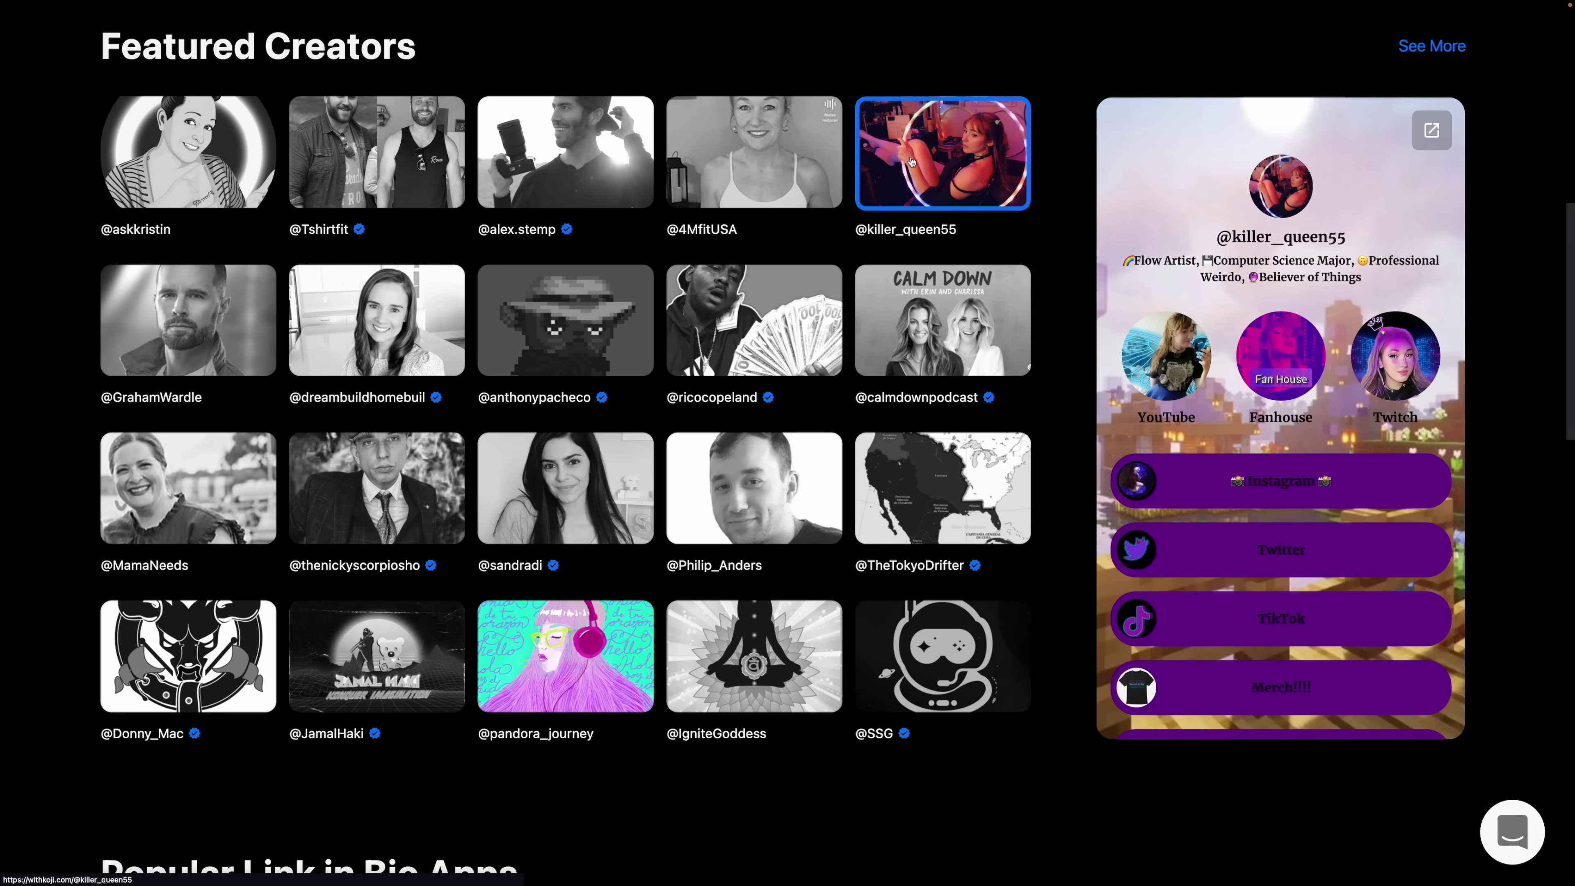
scroll(912, 161, "down", 6)
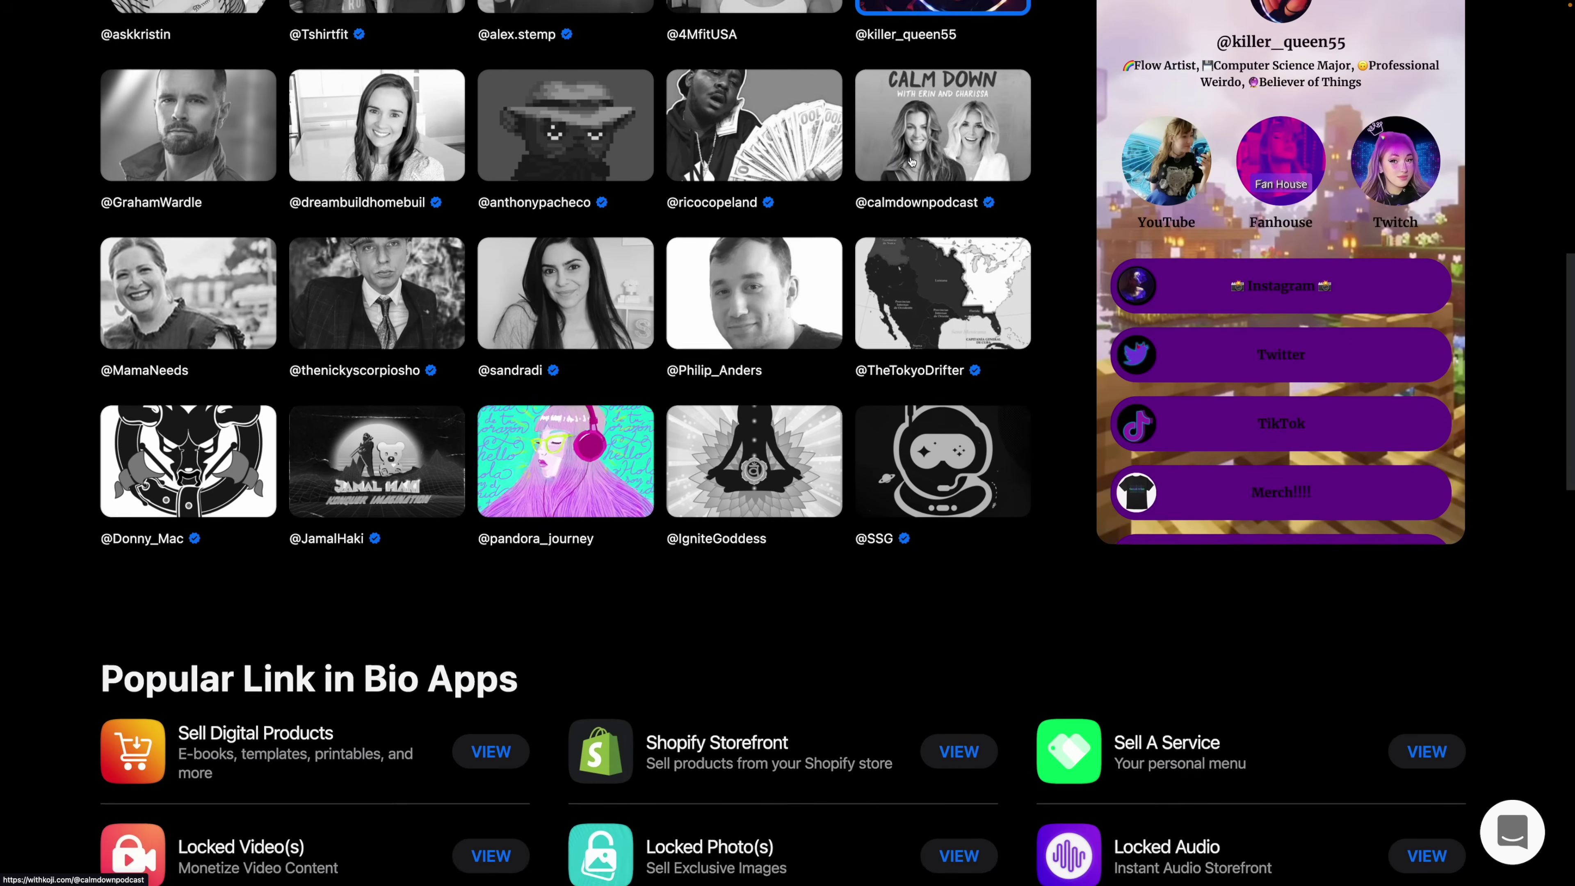
scroll(911, 160, "down", 3)
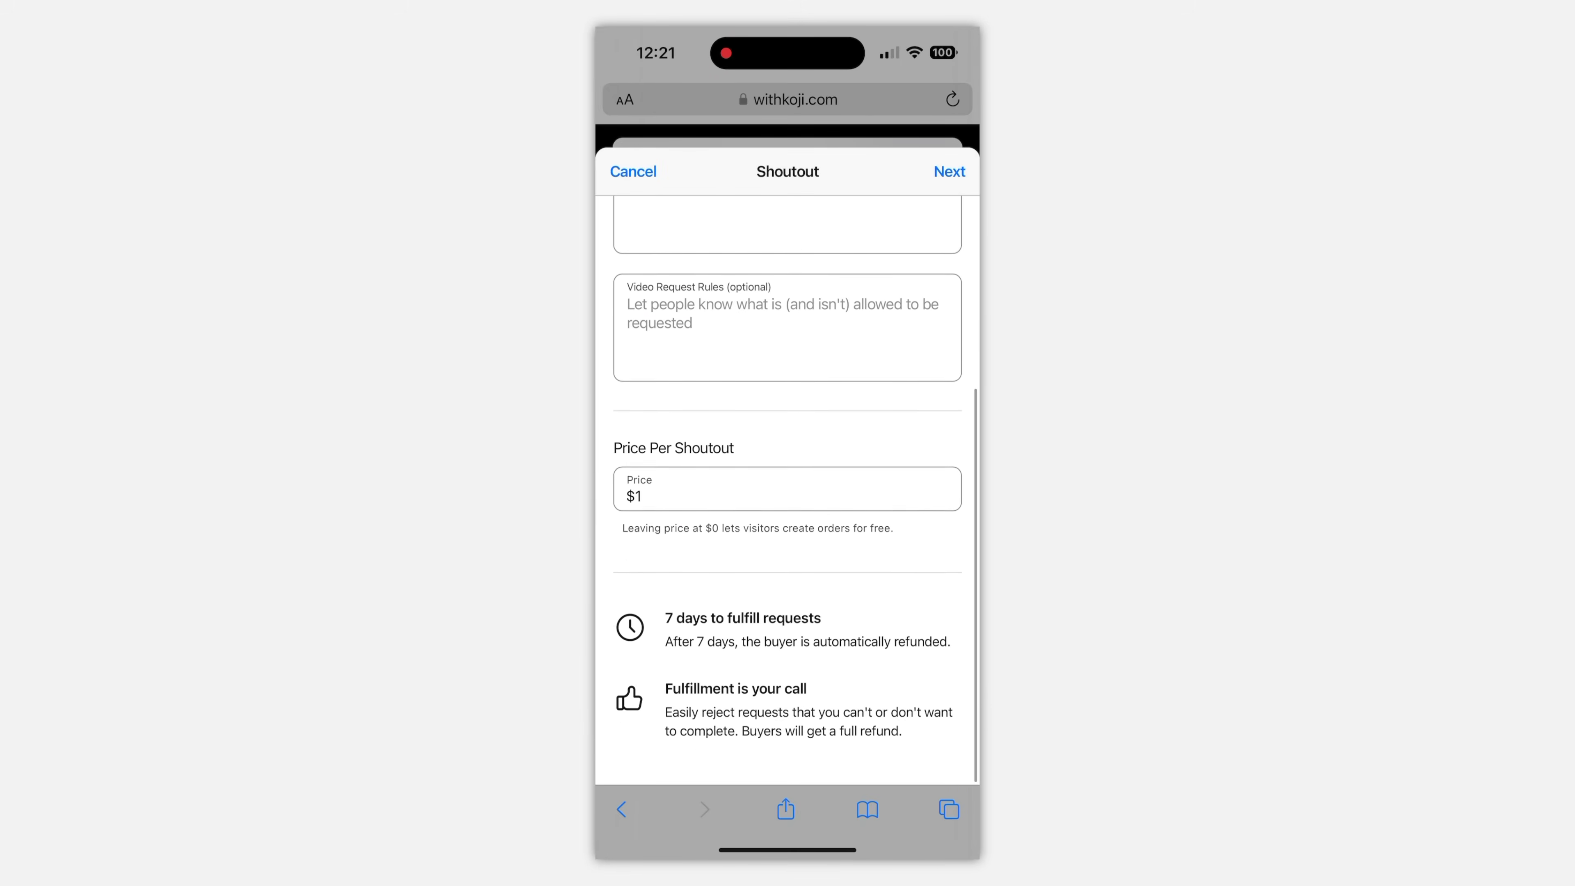
Enter a $10 price per shoutout and finish editing
left_click(634, 496)
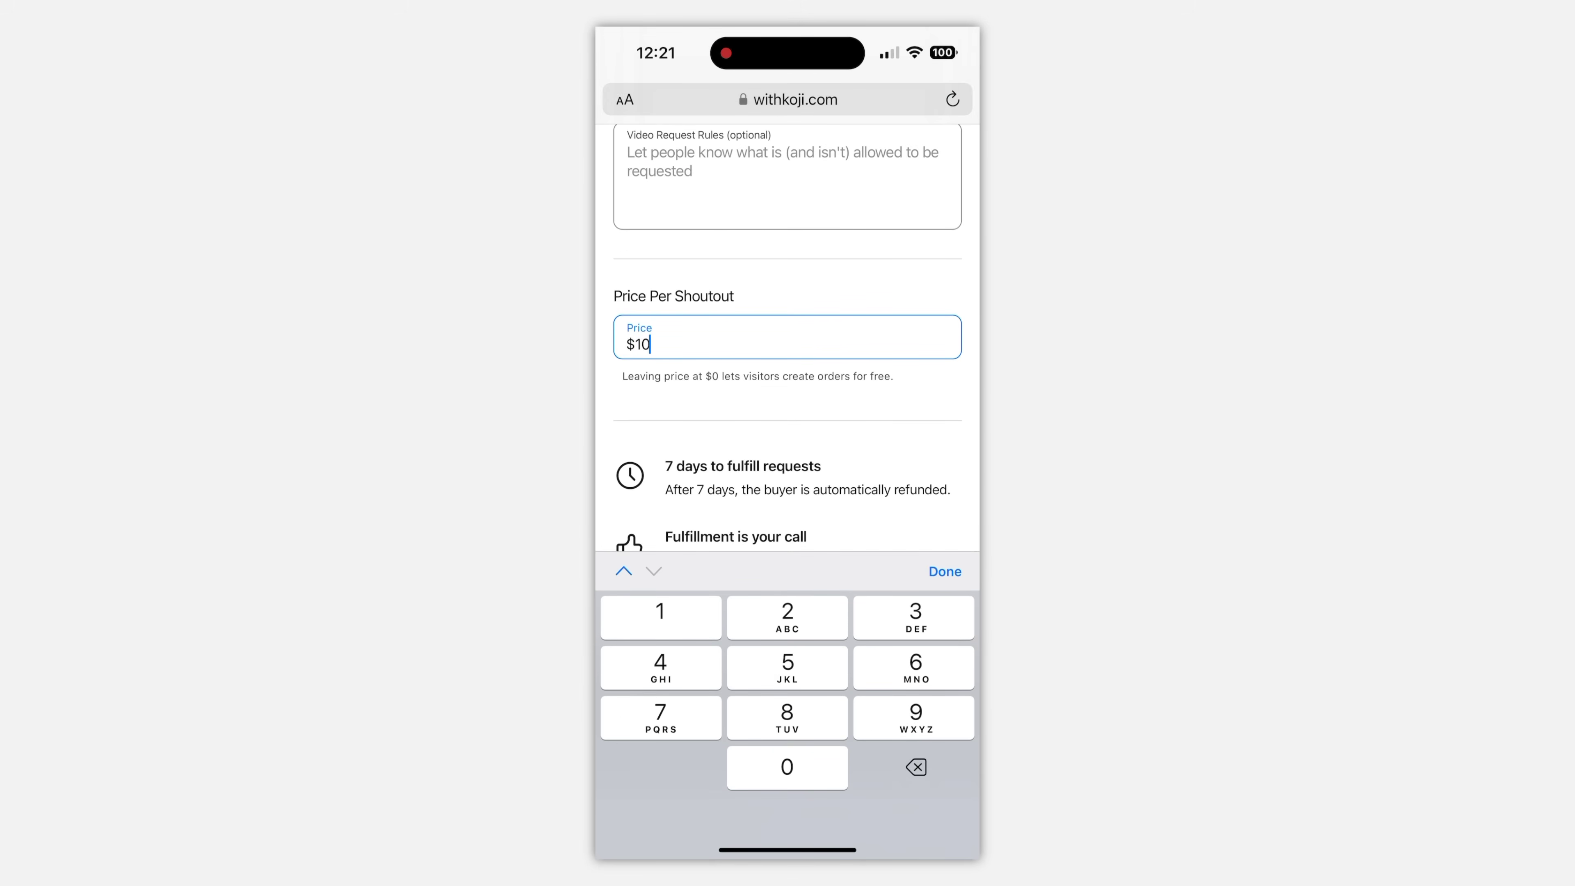
type("t")
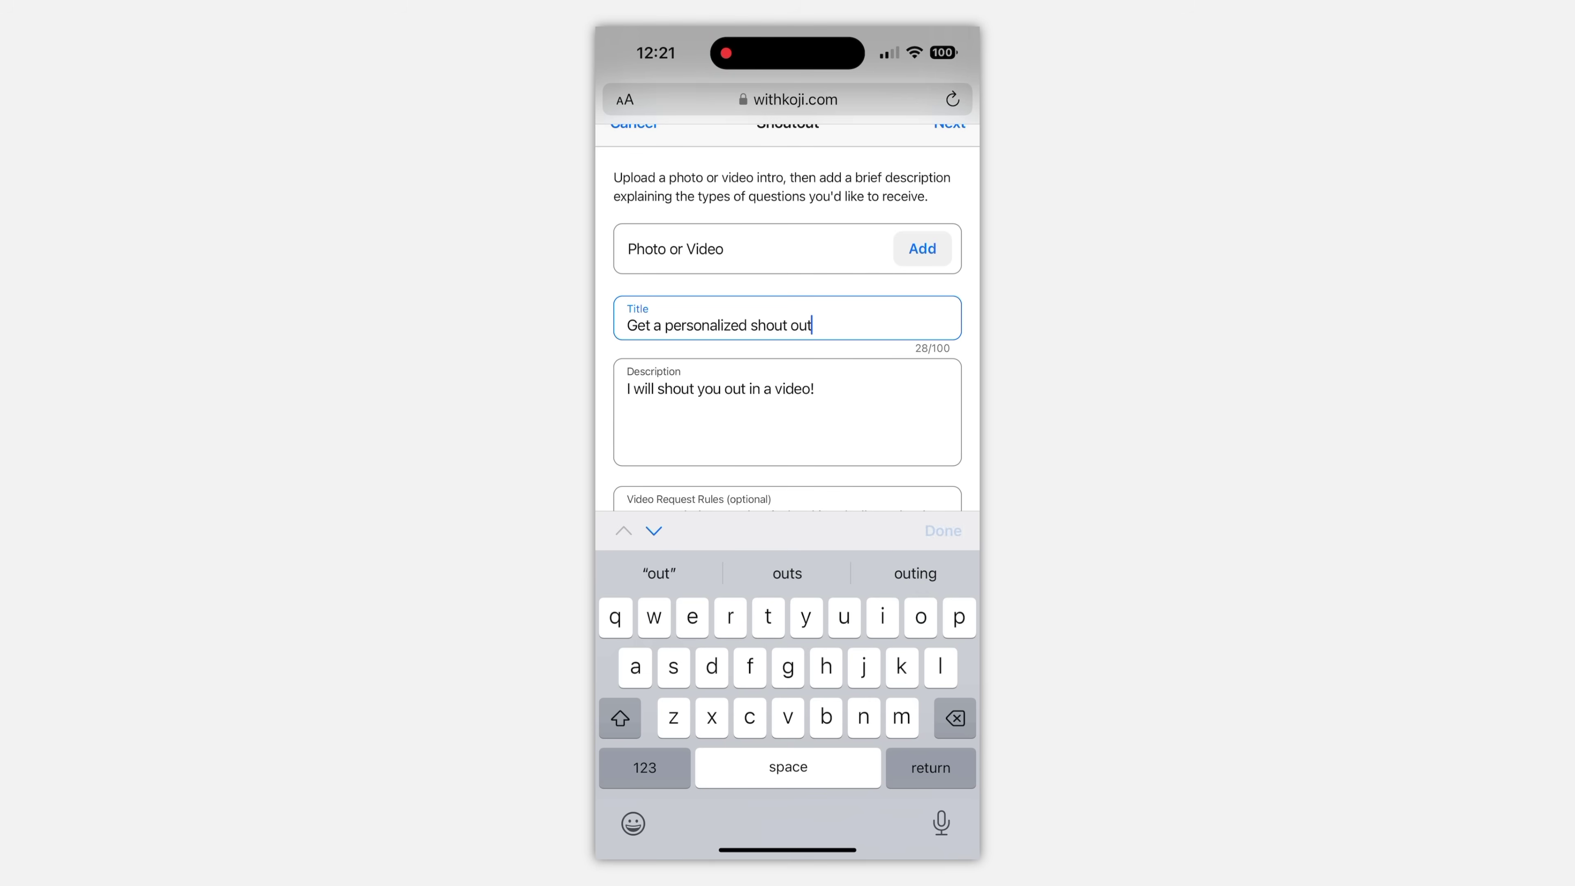
left_click(943, 530)
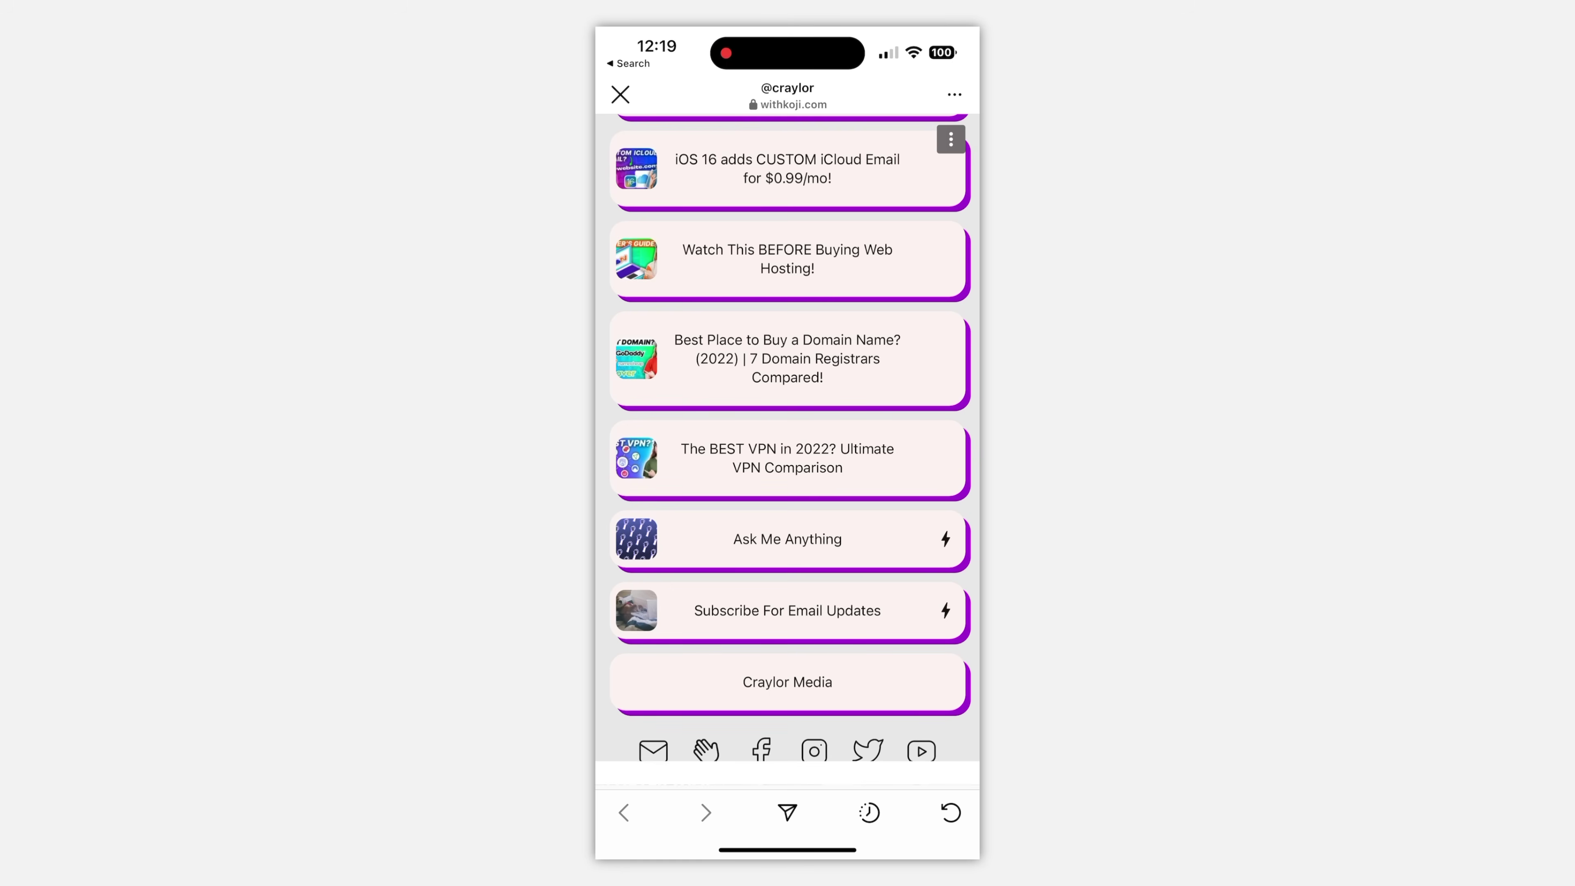
Open the Ask Me Anything request form and start its request description
left_click(788, 539)
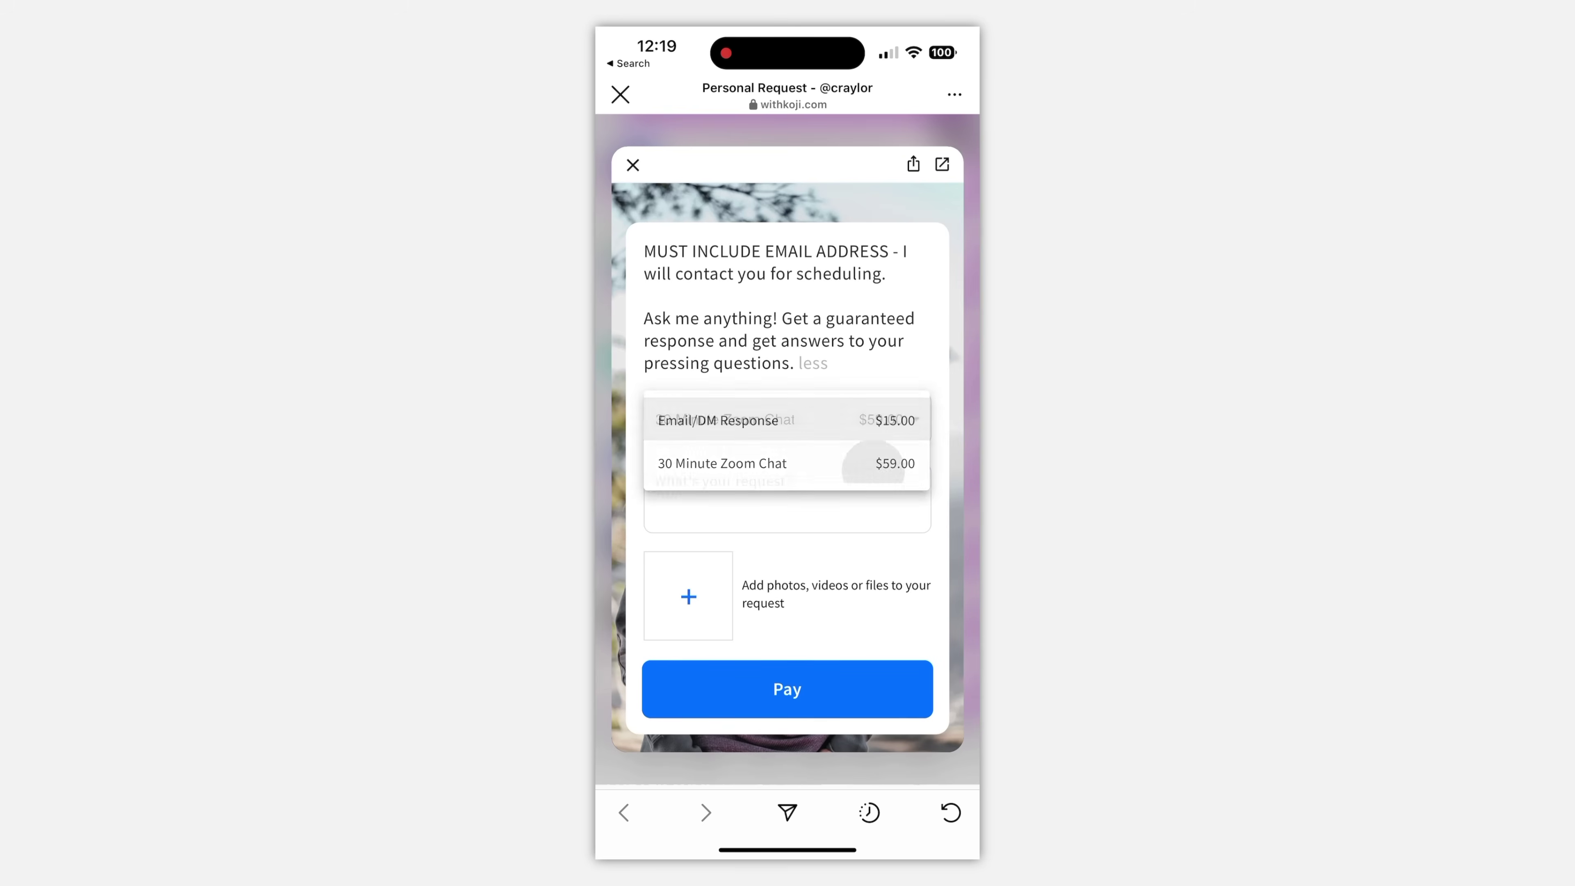
left_click(787, 498)
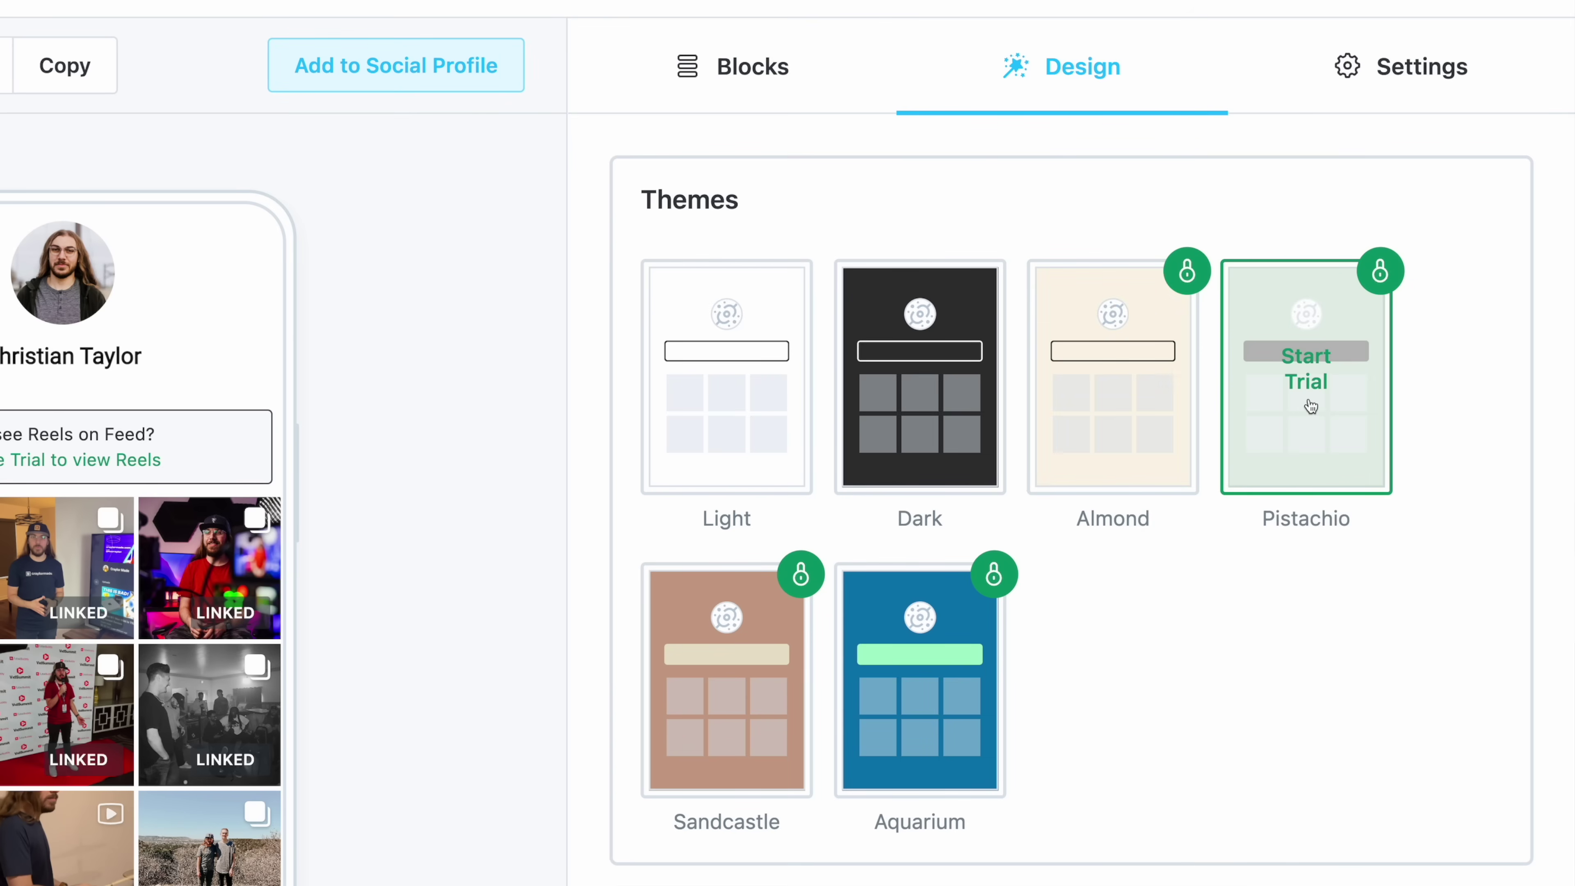
scroll(1310, 406, "down", 8)
left_click(1436, 830)
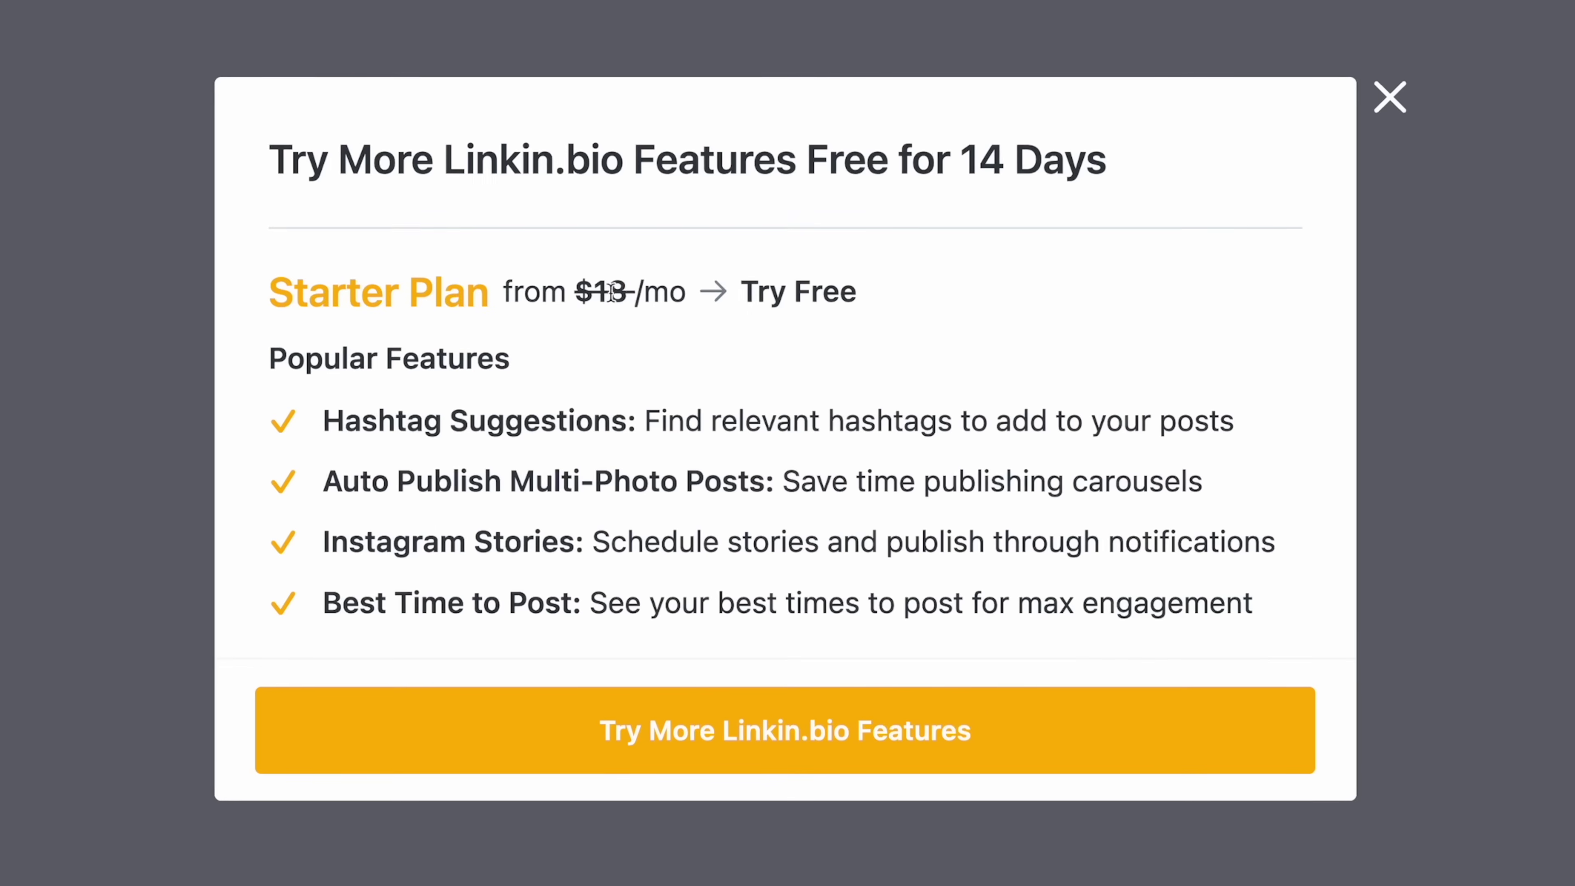
Highlight the Starter plan's $18 price on Later's pricing page, then clear the highlight
double_click(585, 307)
left_click(628, 347)
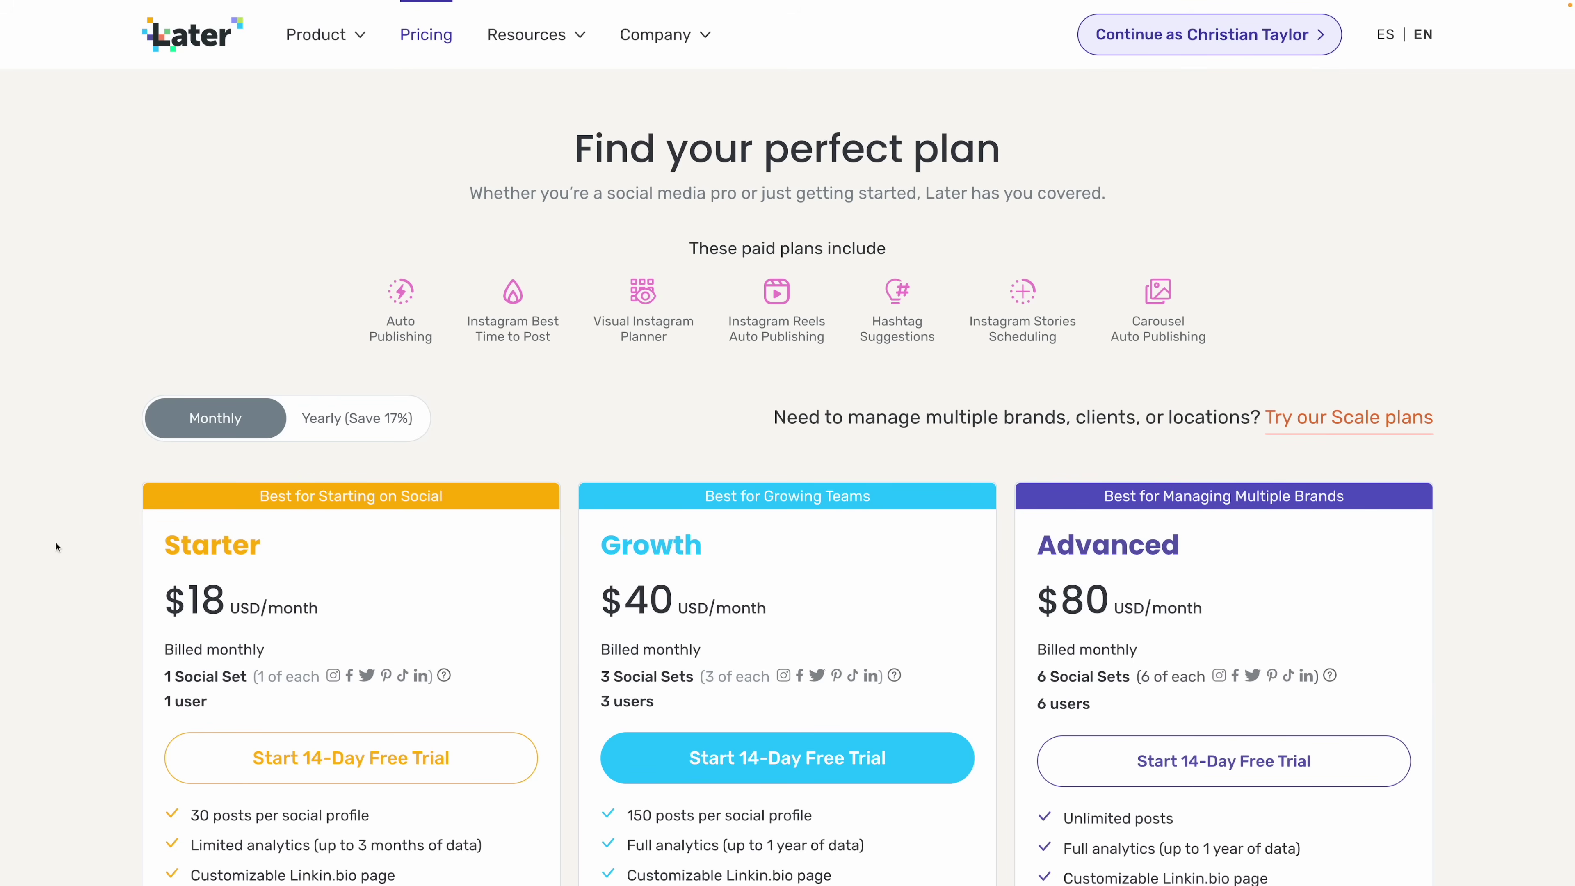
scroll(55, 548, "down", 5)
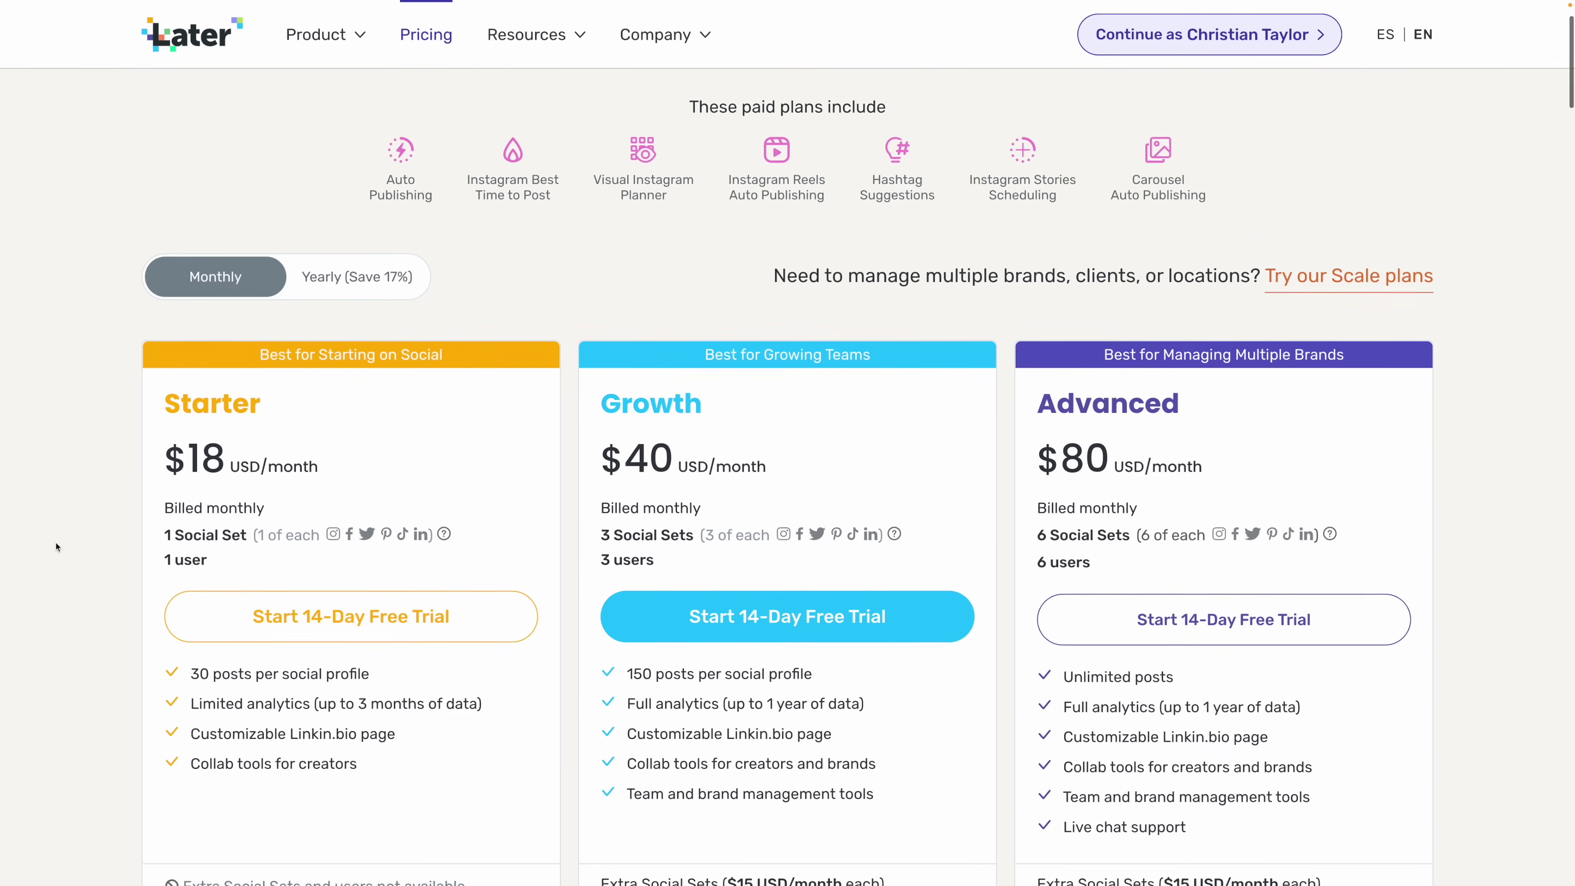
Scroll through the Pricing page's All Features table and down the Social Media Publishing page
scroll(56, 547, "down", 5)
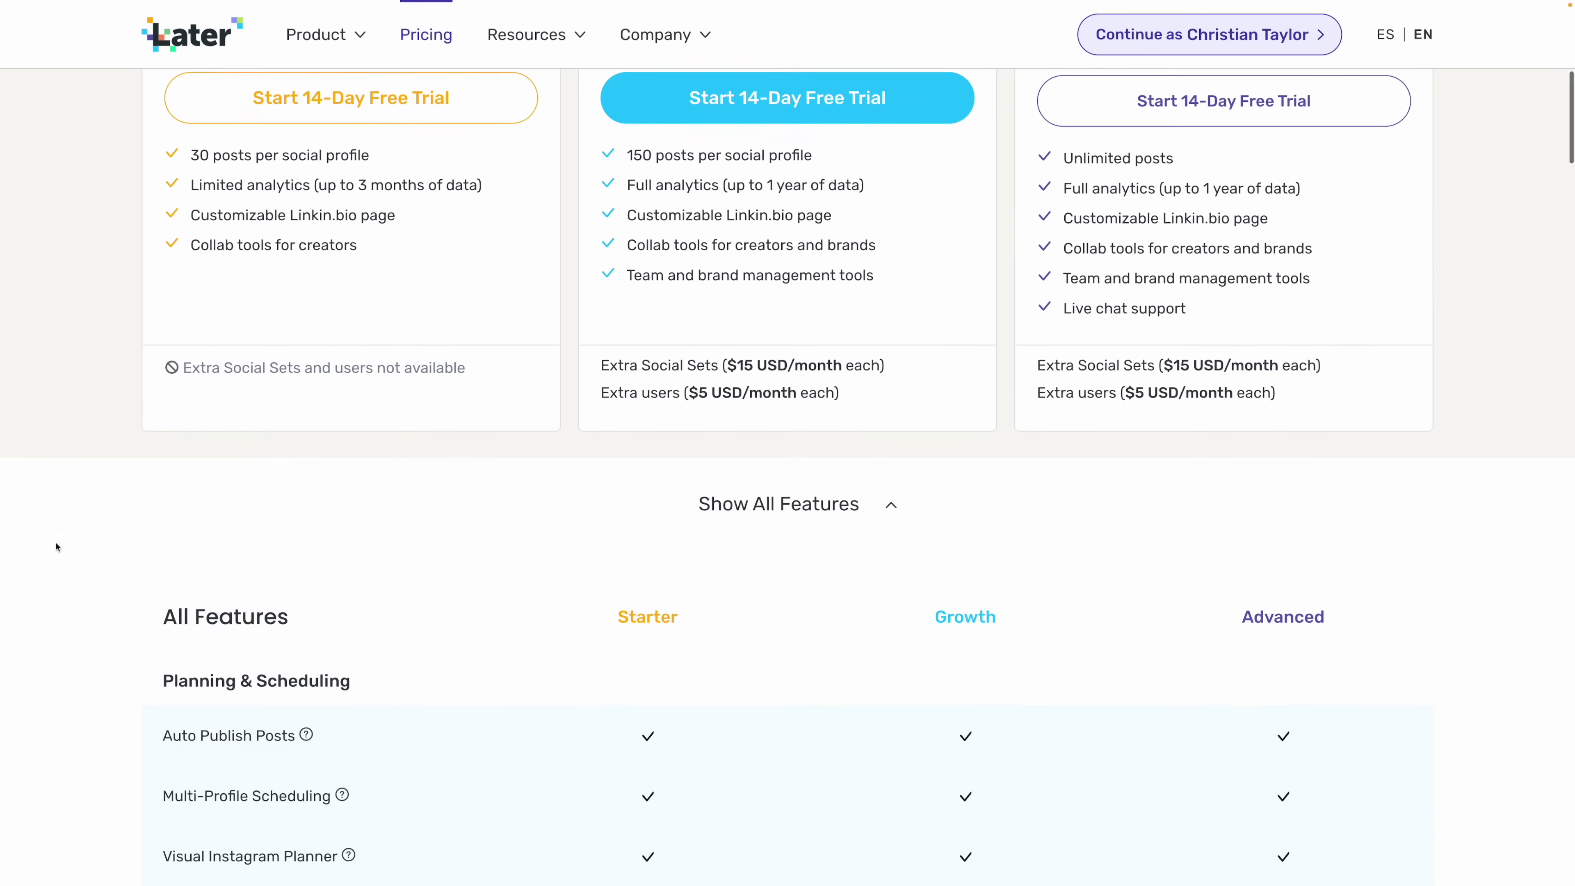
scroll(55, 547, "down", 4)
scroll(56, 548, "down", 1)
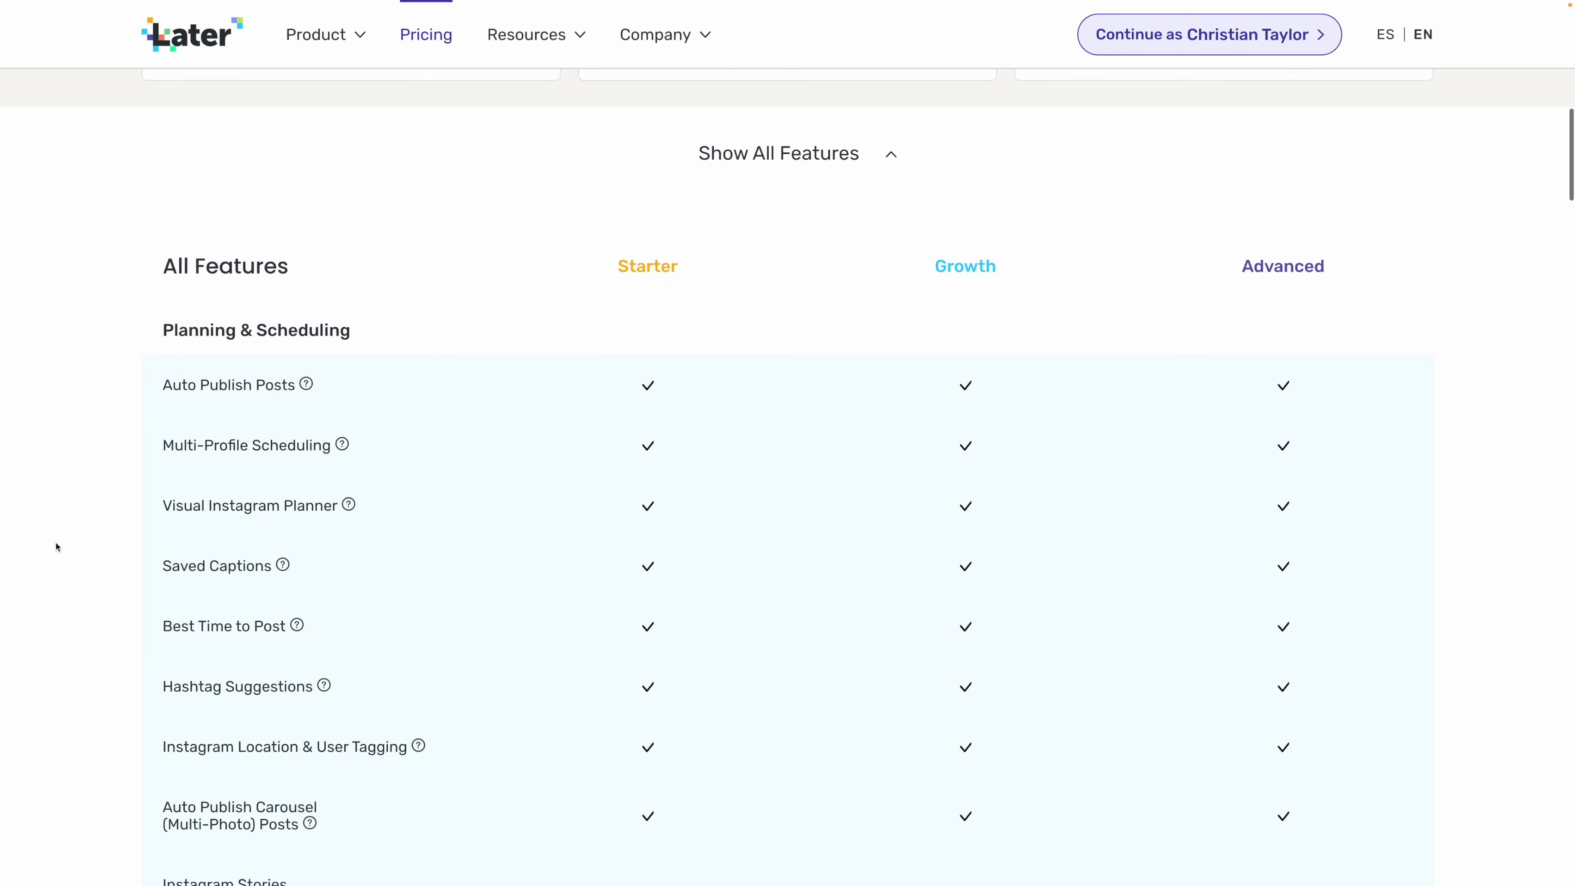
scroll(56, 547, "down", 4)
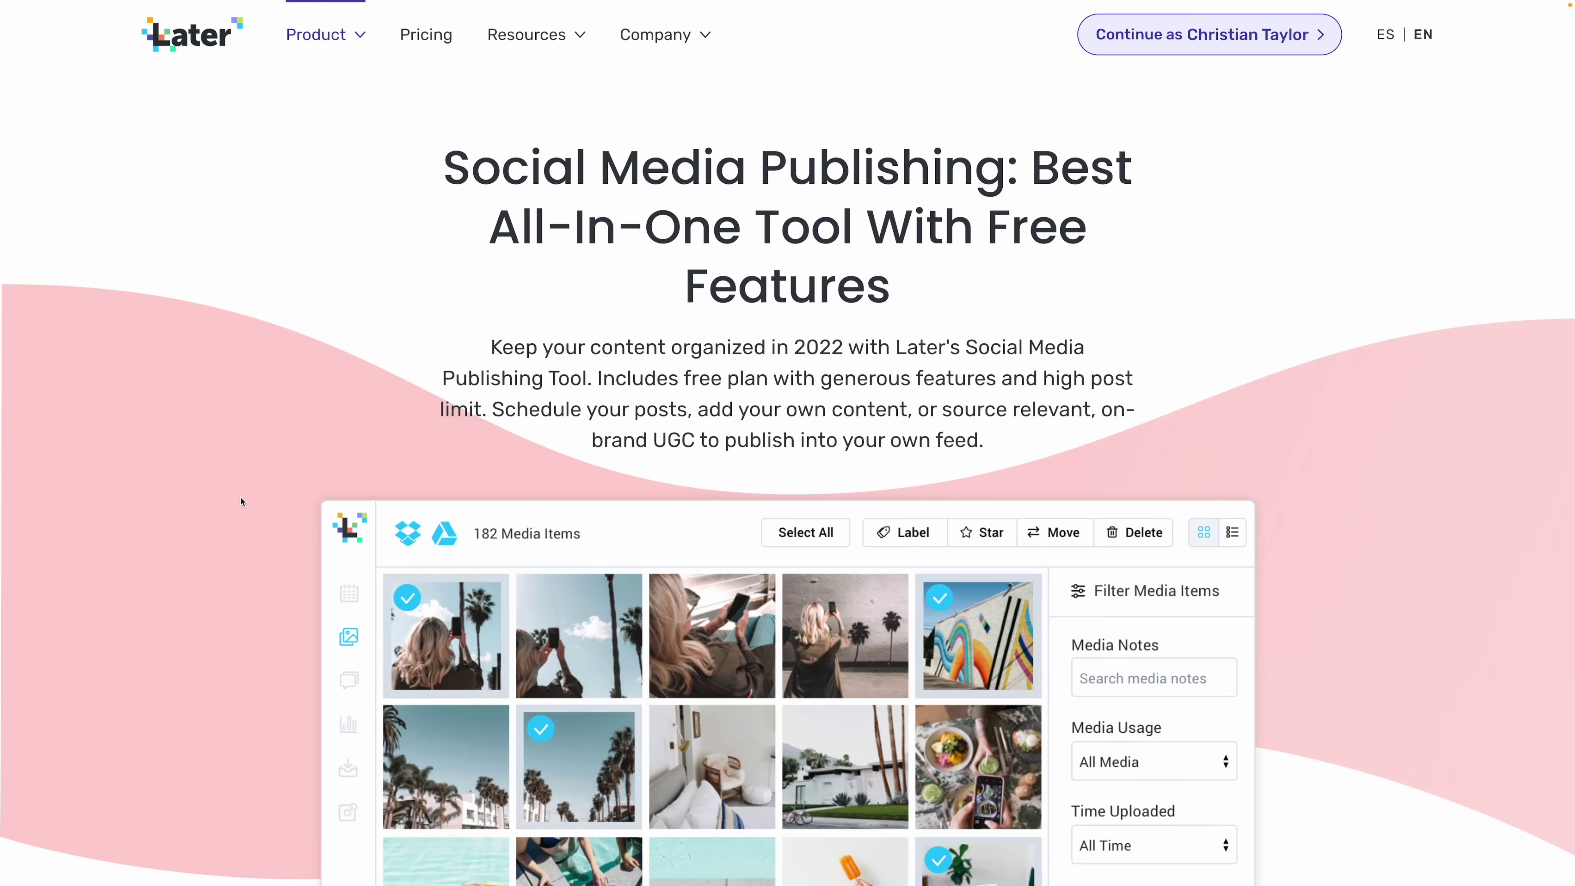
scroll(241, 501, "down", 4)
scroll(241, 501, "down", 4)
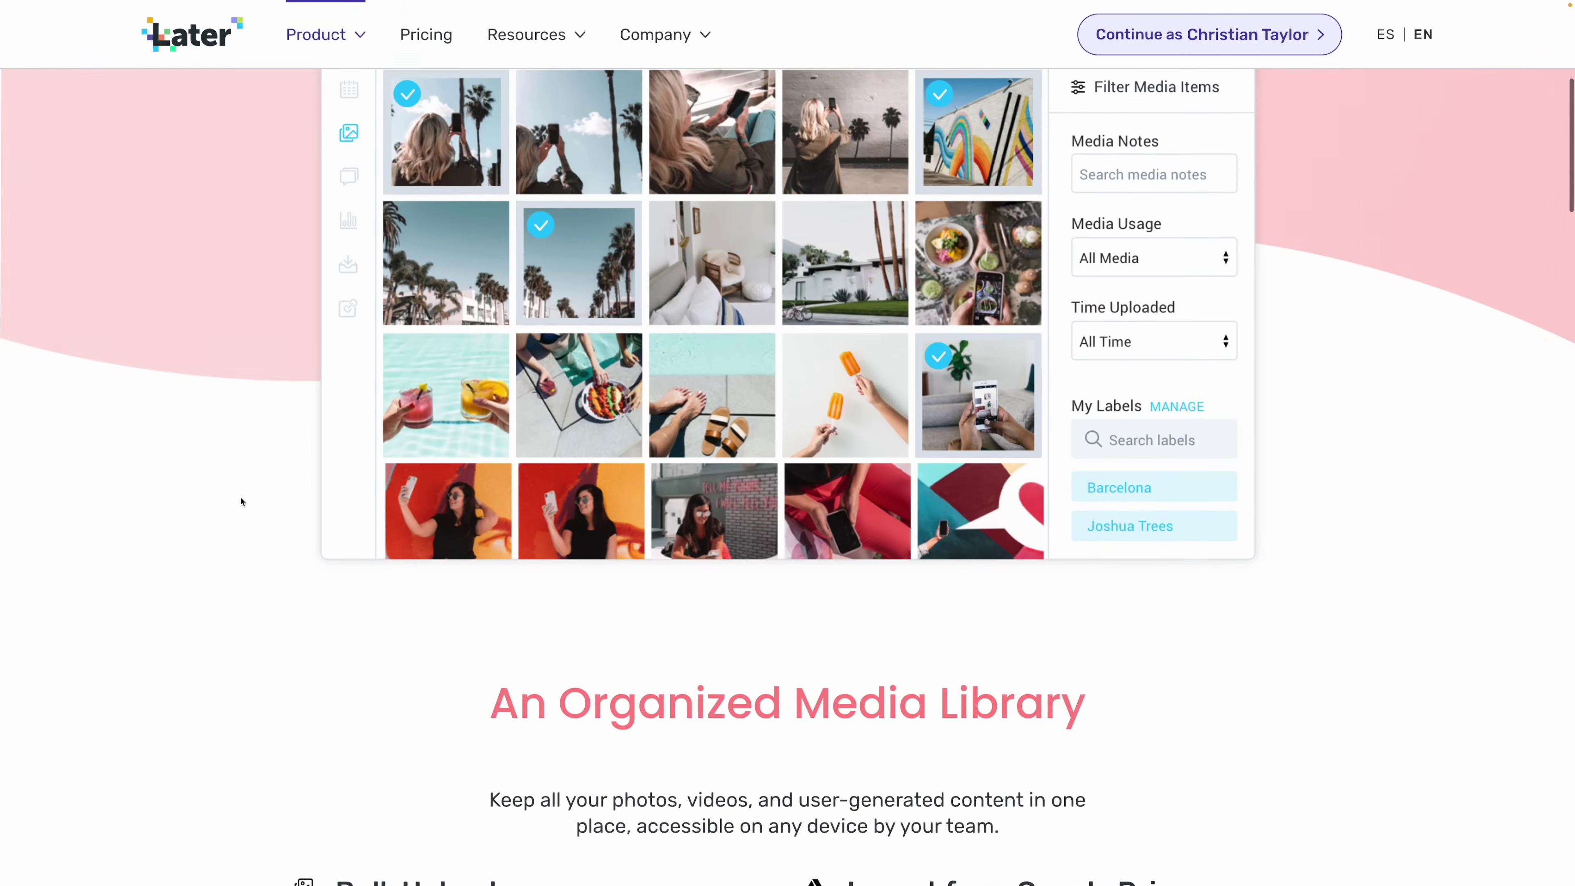
scroll(242, 502, "down", 5)
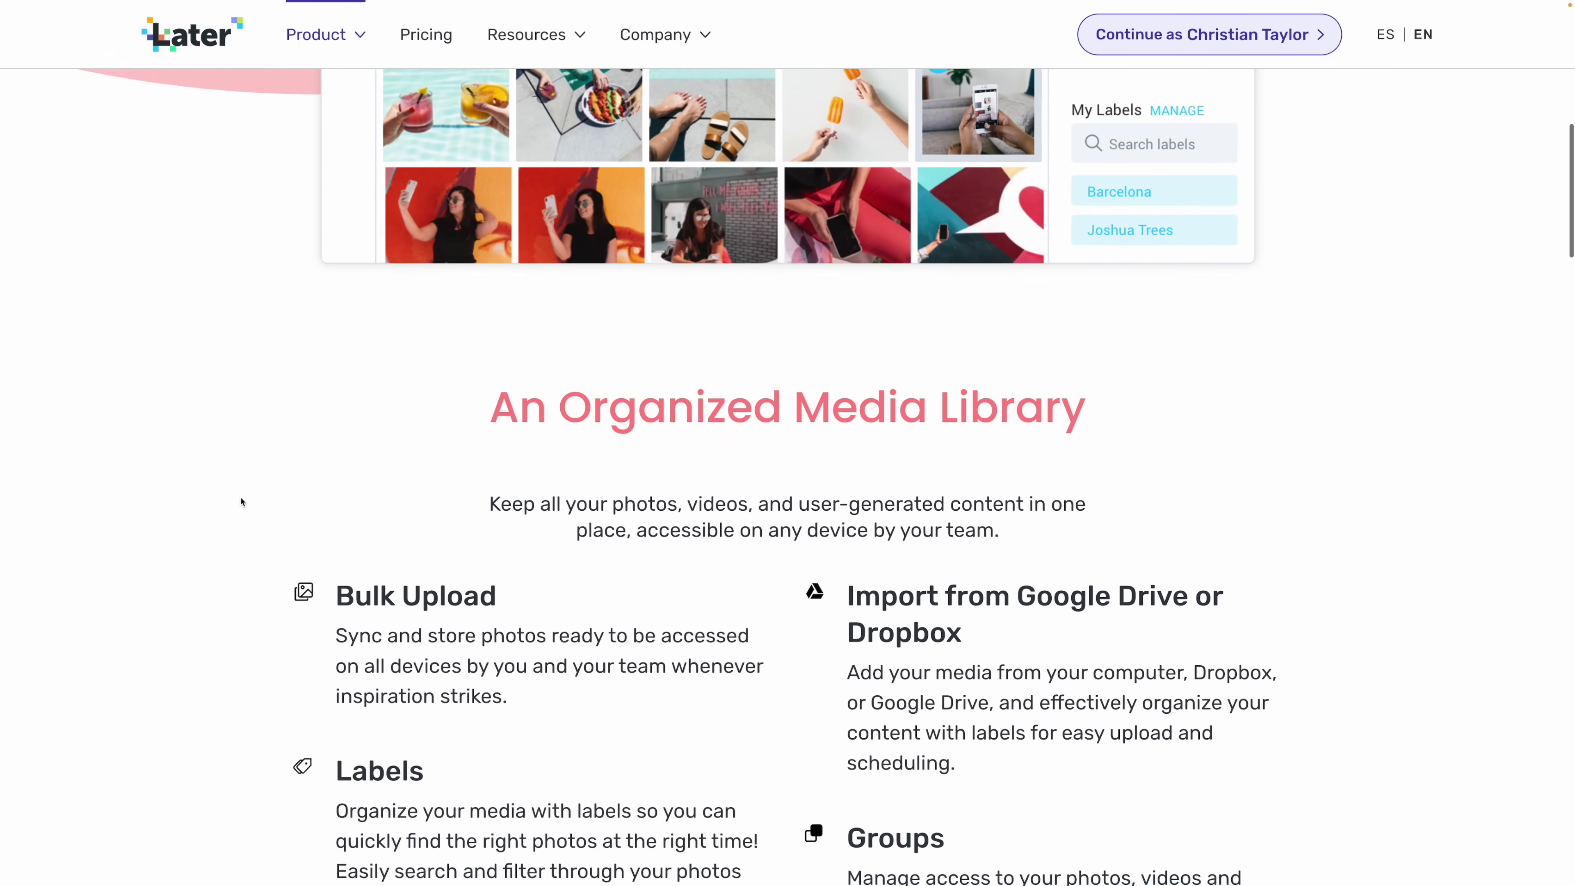
scroll(240, 501, "down", 3)
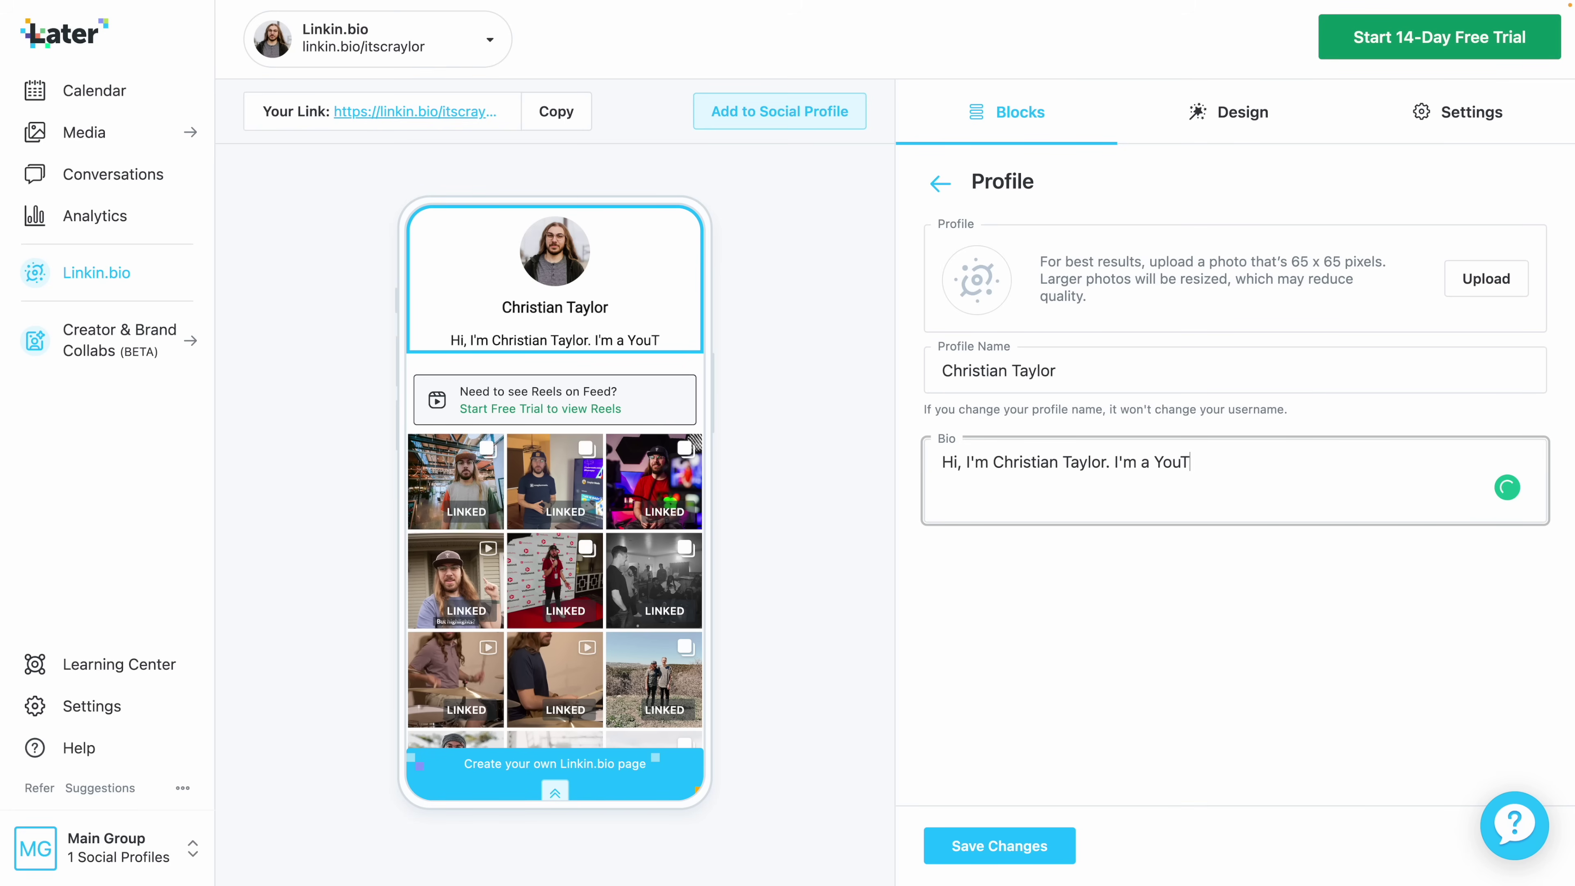
type("d drummer.")
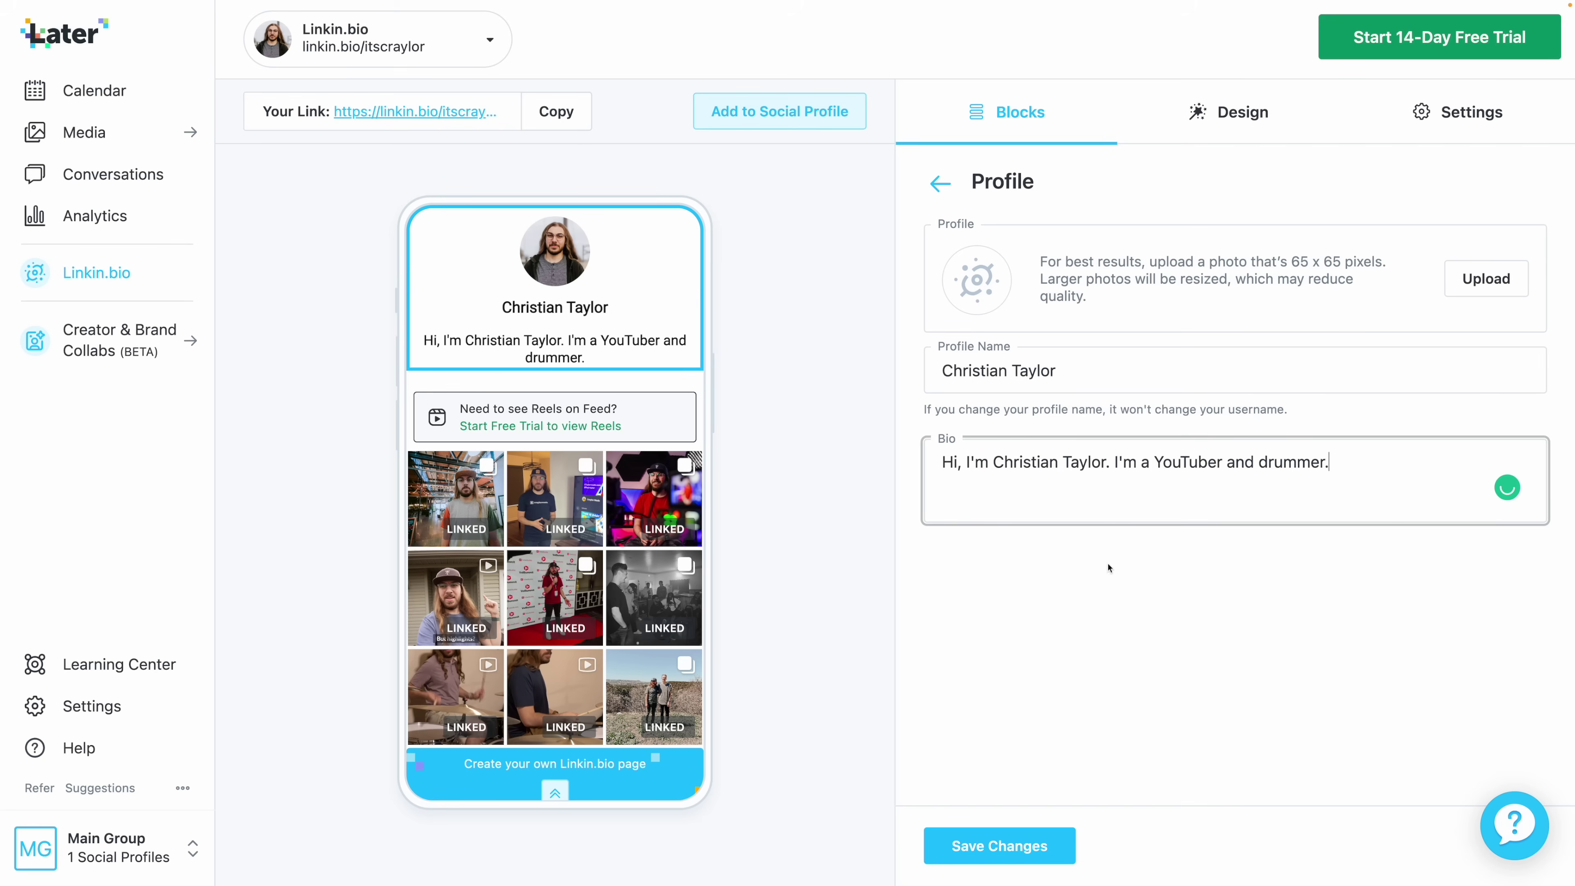
left_click(456, 497)
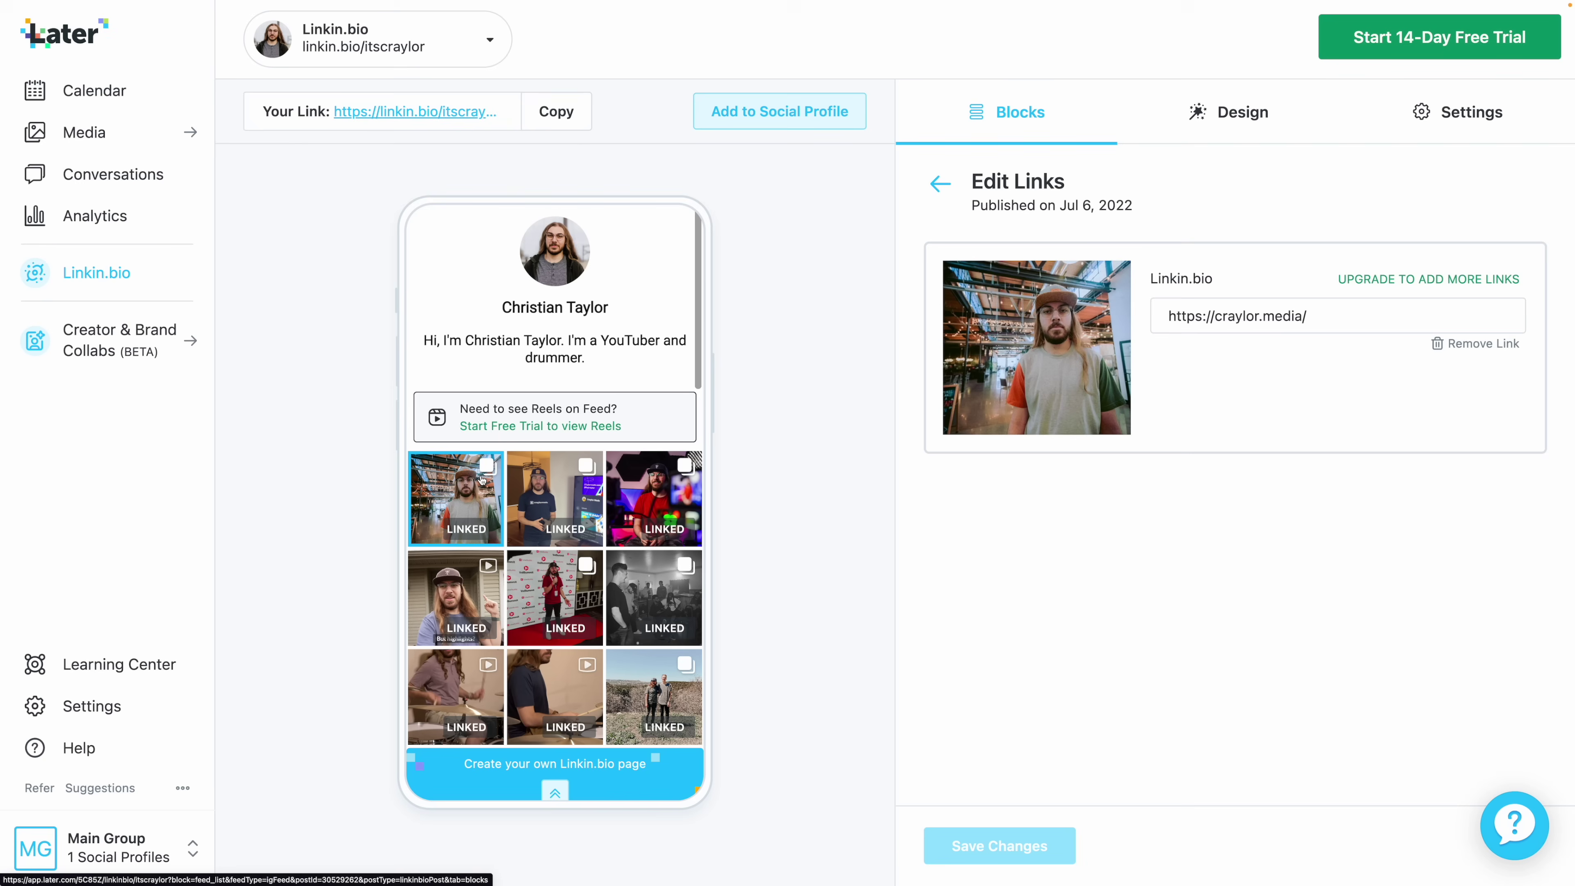
left_click(1338, 314)
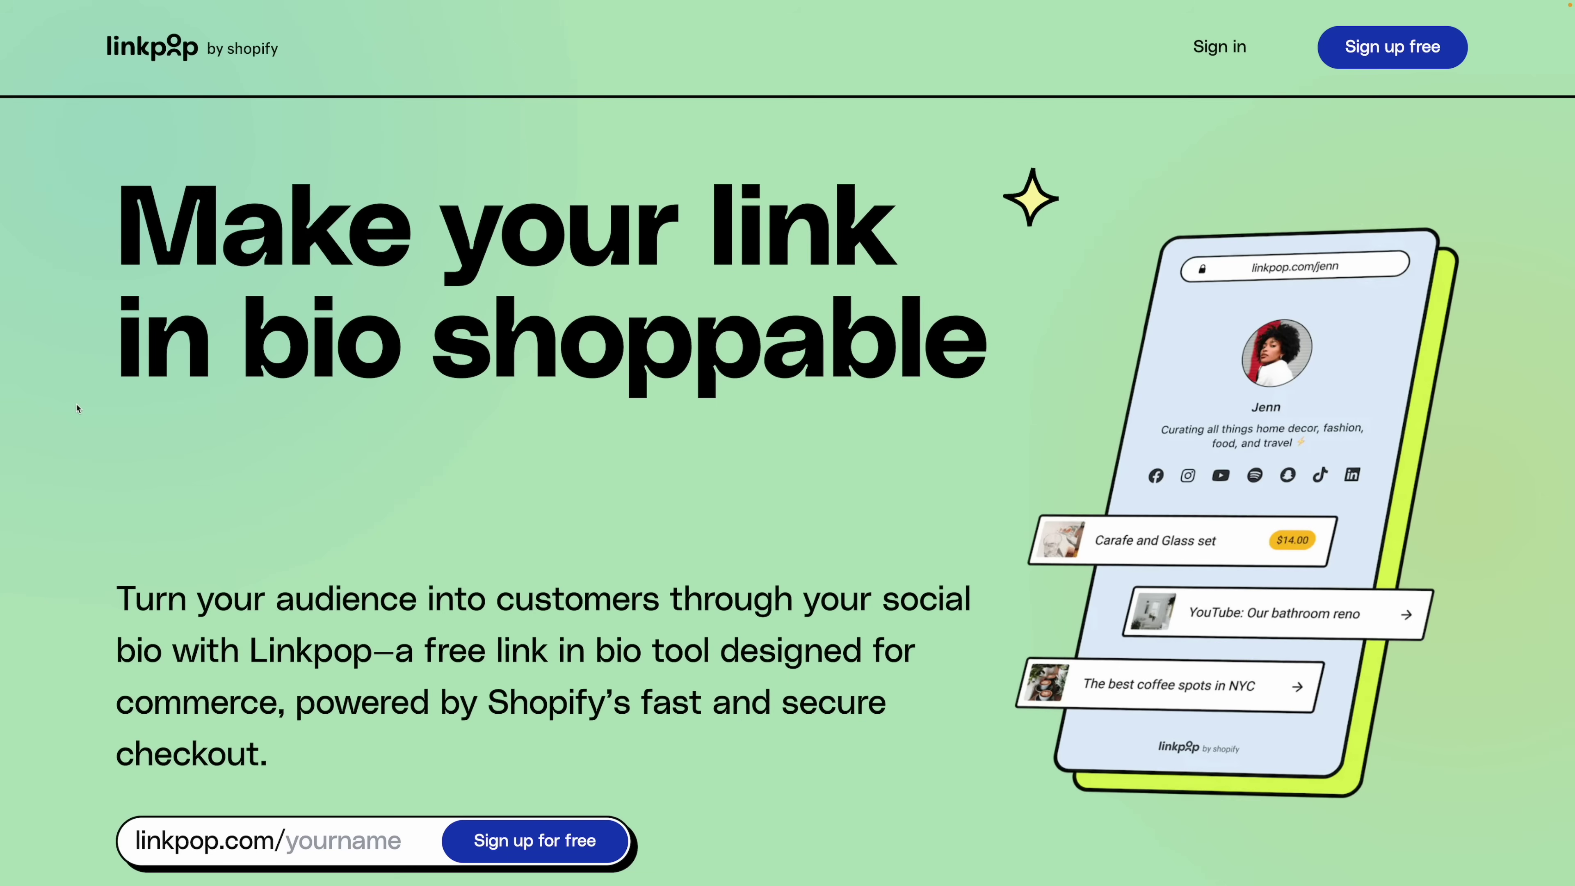
scroll(78, 409, "down", 5)
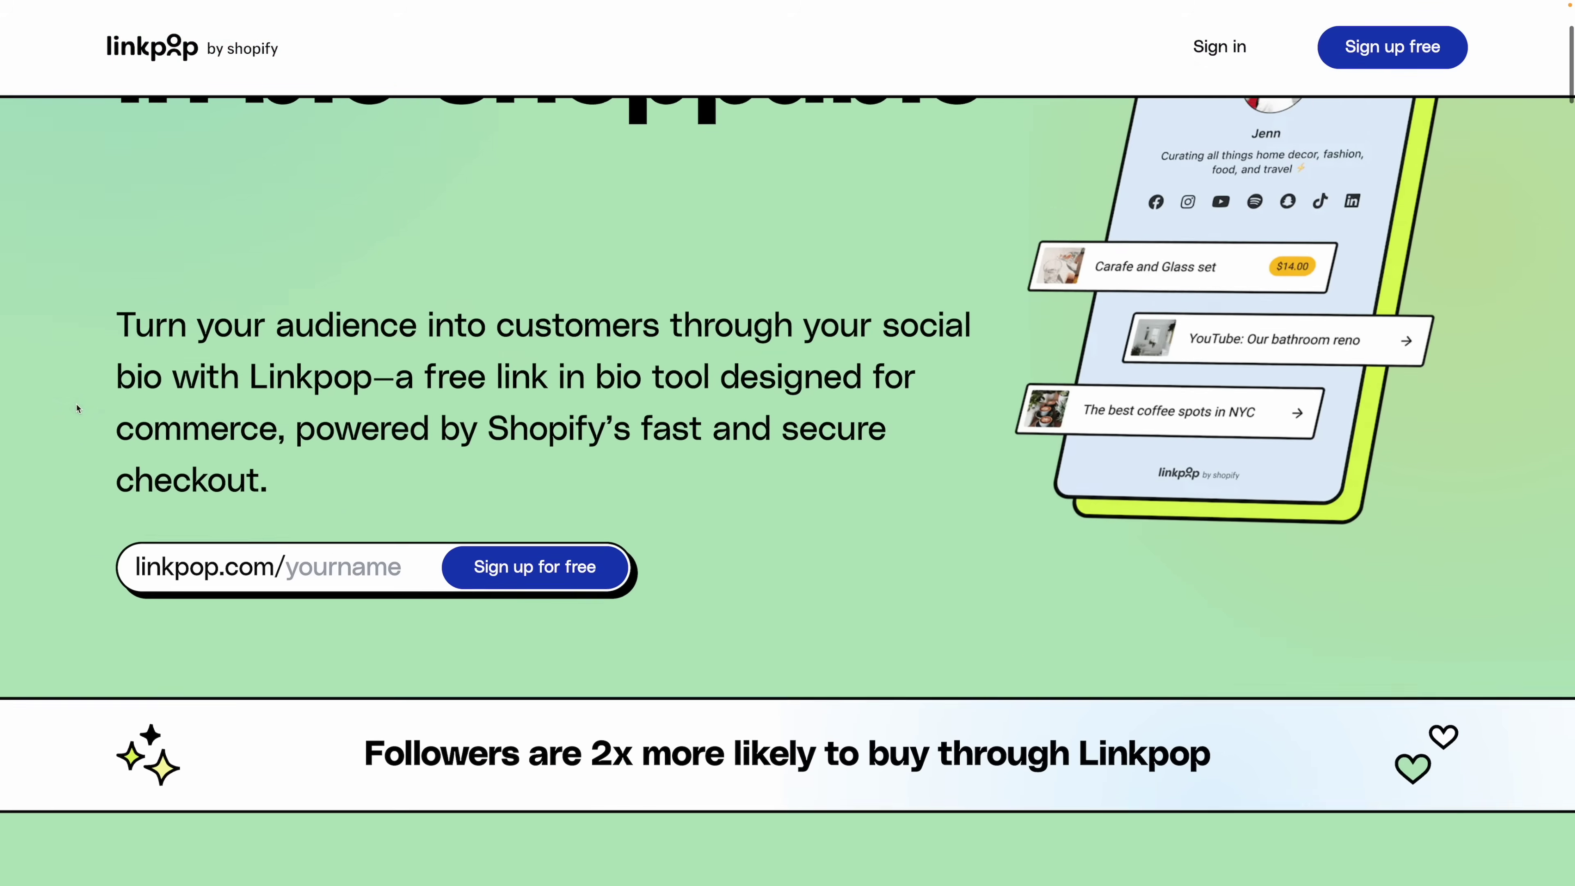
scroll(77, 408, "down", 8)
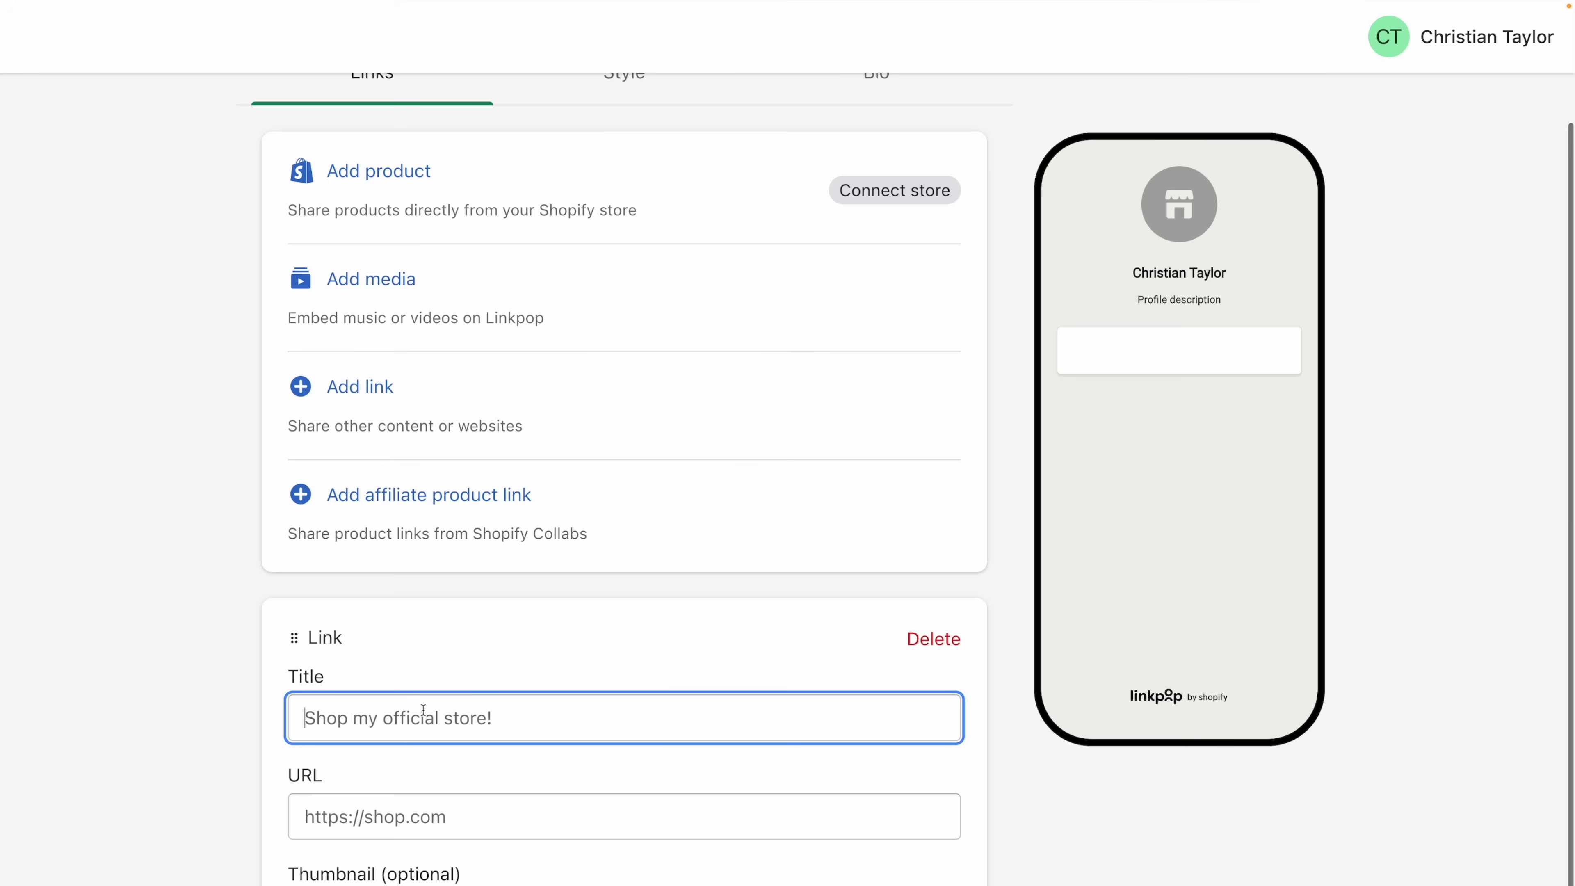
Title the first link 'My first link' and make the link cards square instead of pill-shaped
type("My fir")
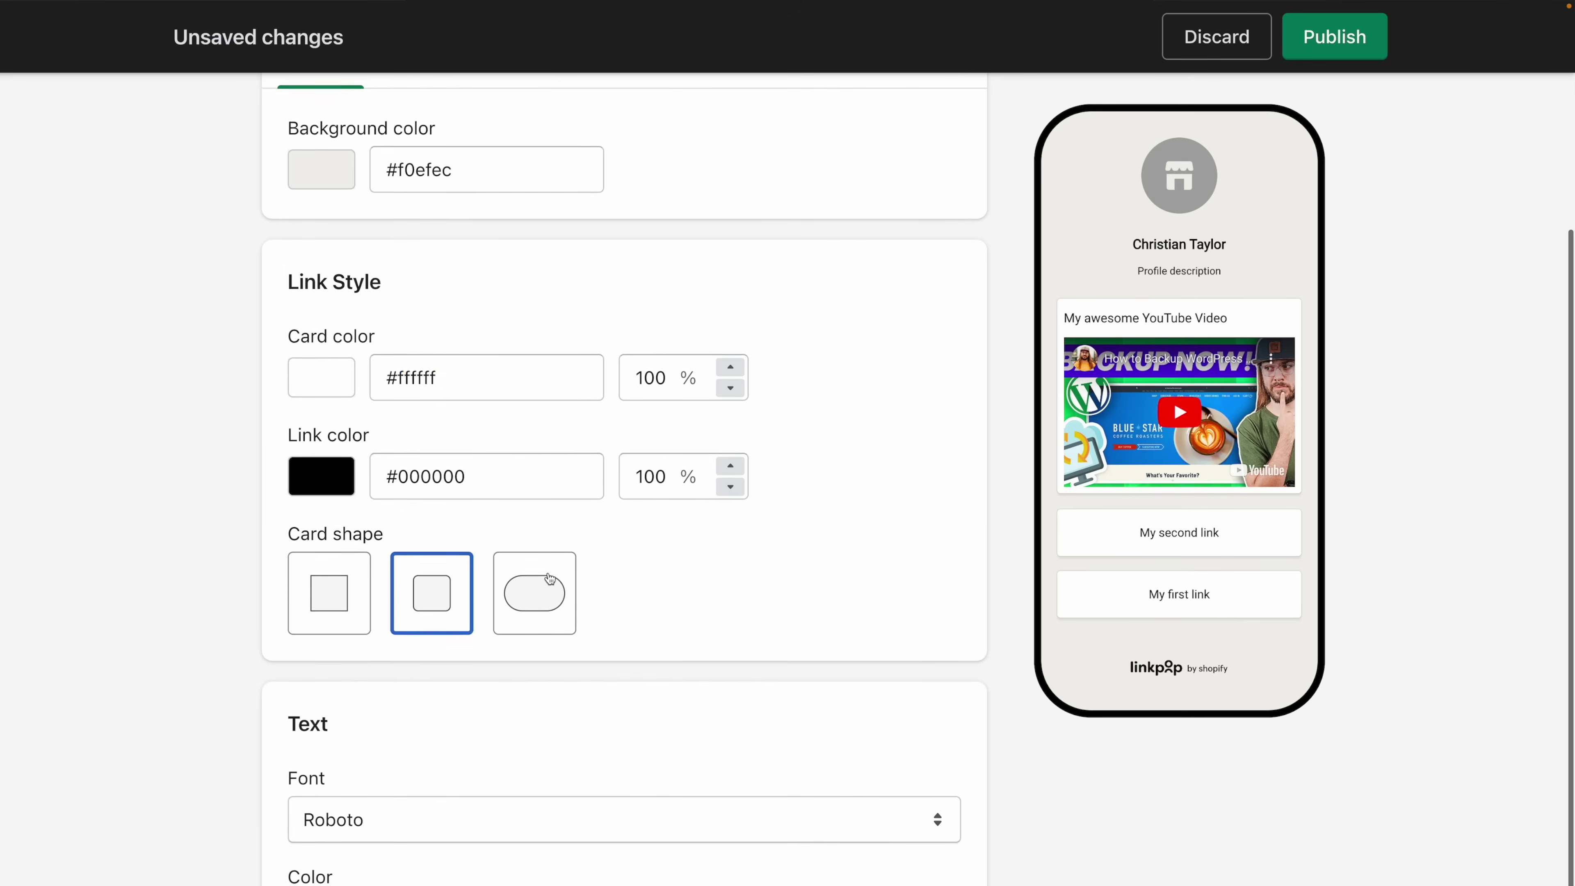
left_click(538, 589)
left_click(360, 584)
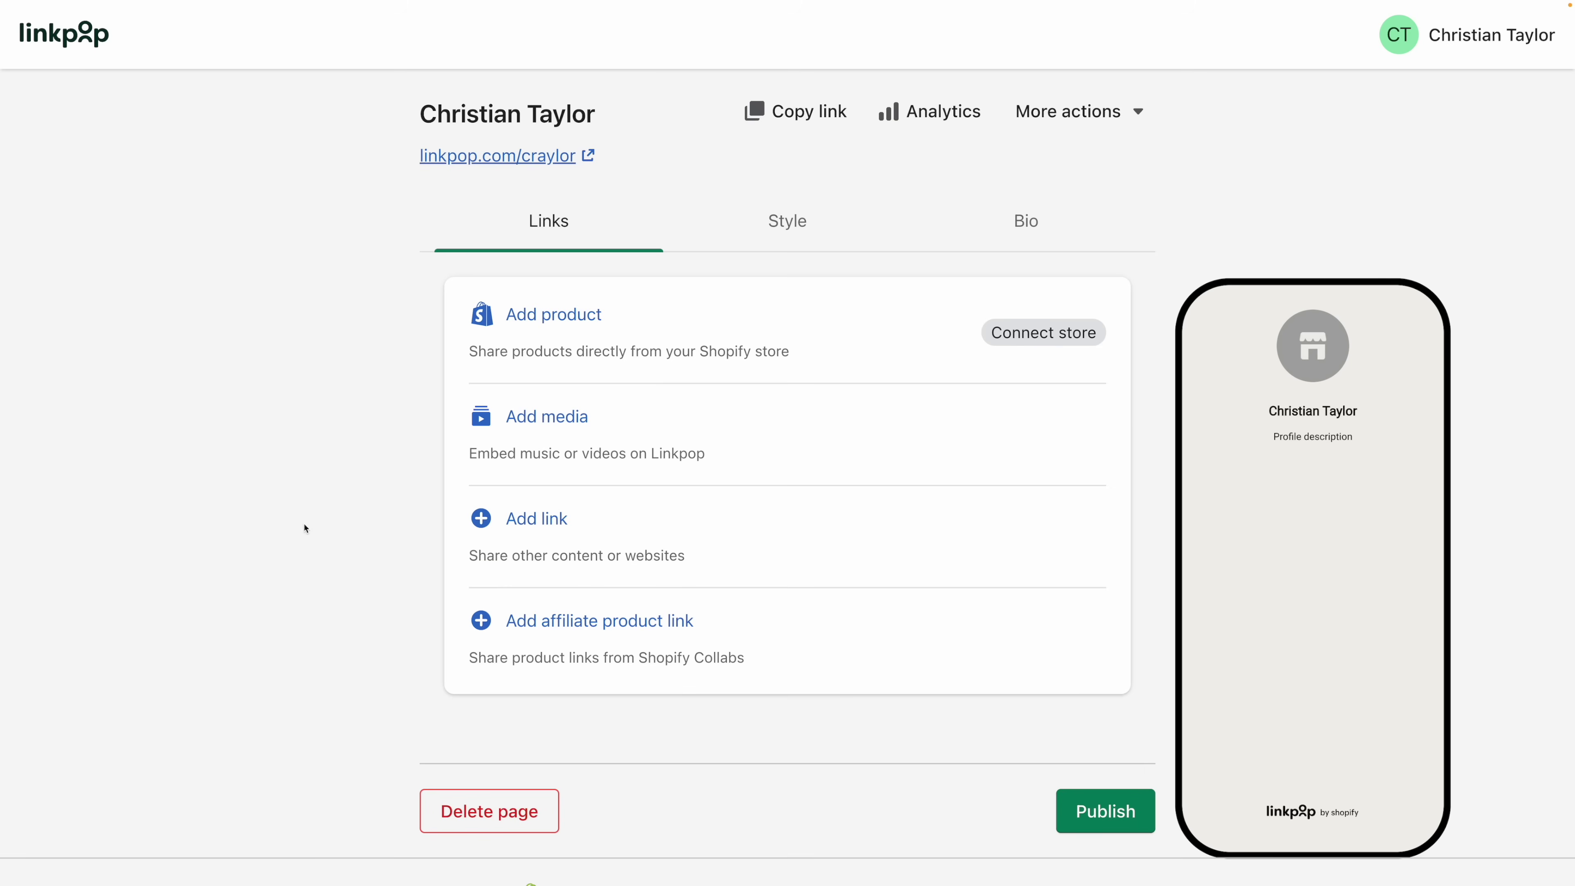
left_click(547, 316)
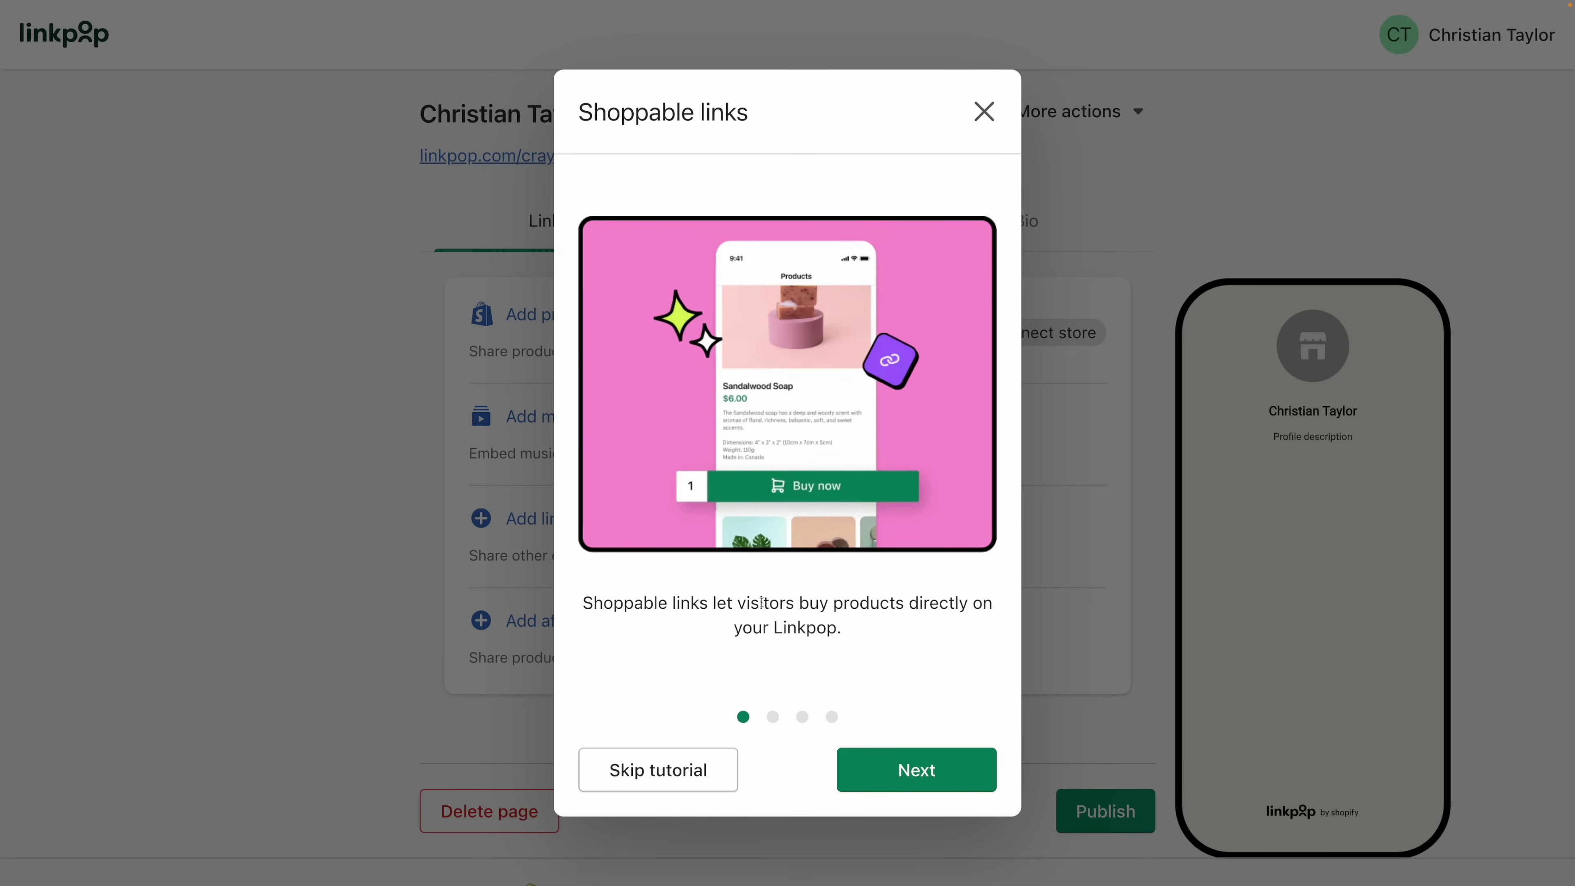
Advance the Shoppable links tutorial from its first slide to the fourth and final slide
left_click(885, 761)
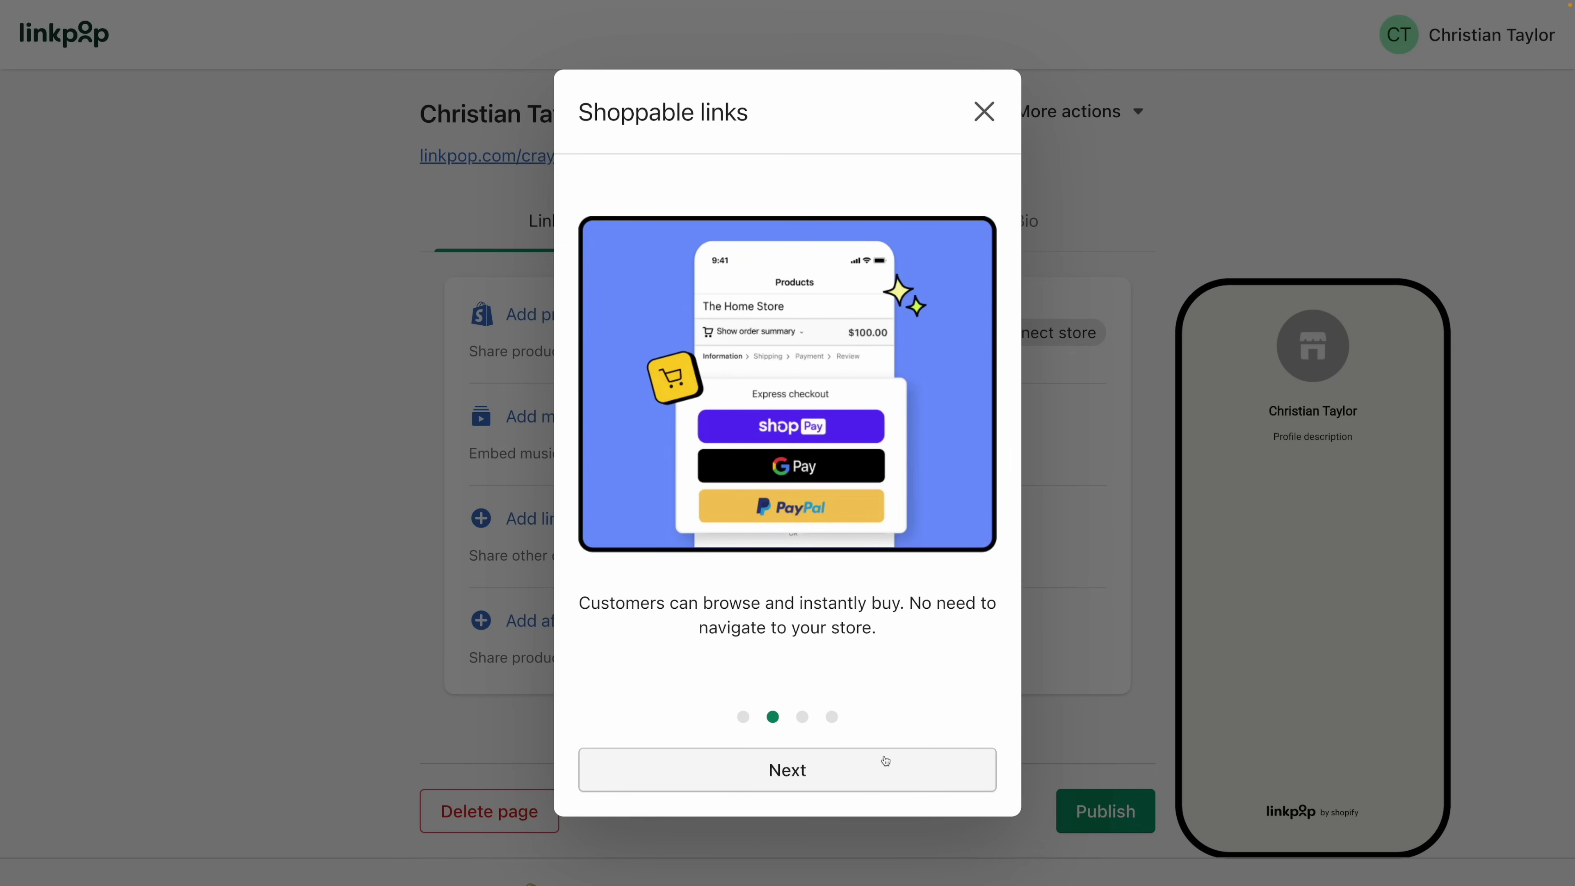
left_click(896, 771)
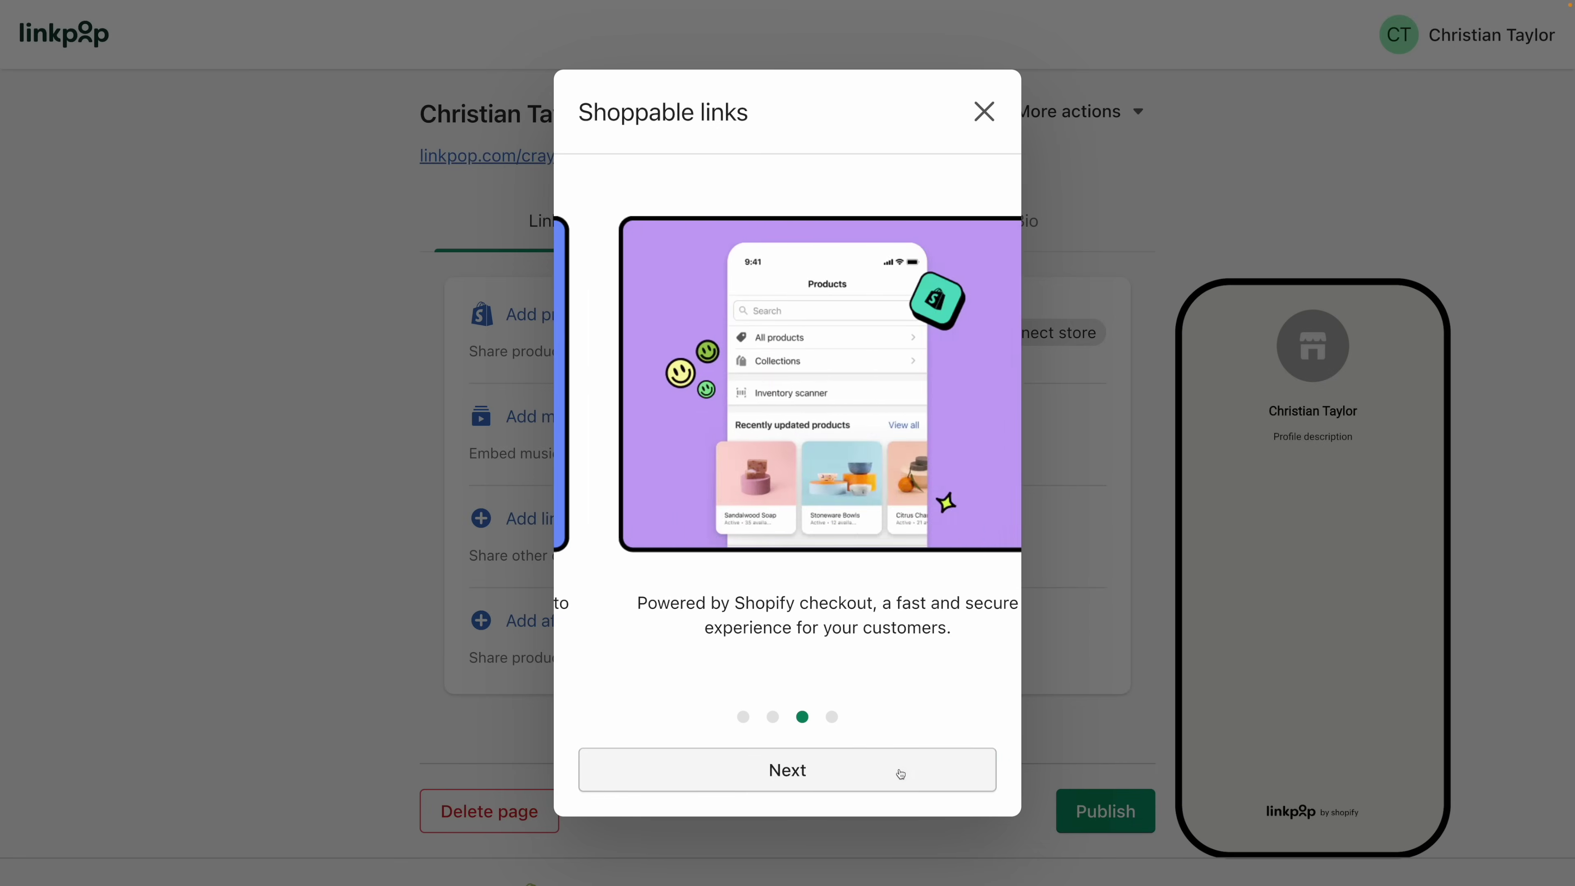
left_click(901, 774)
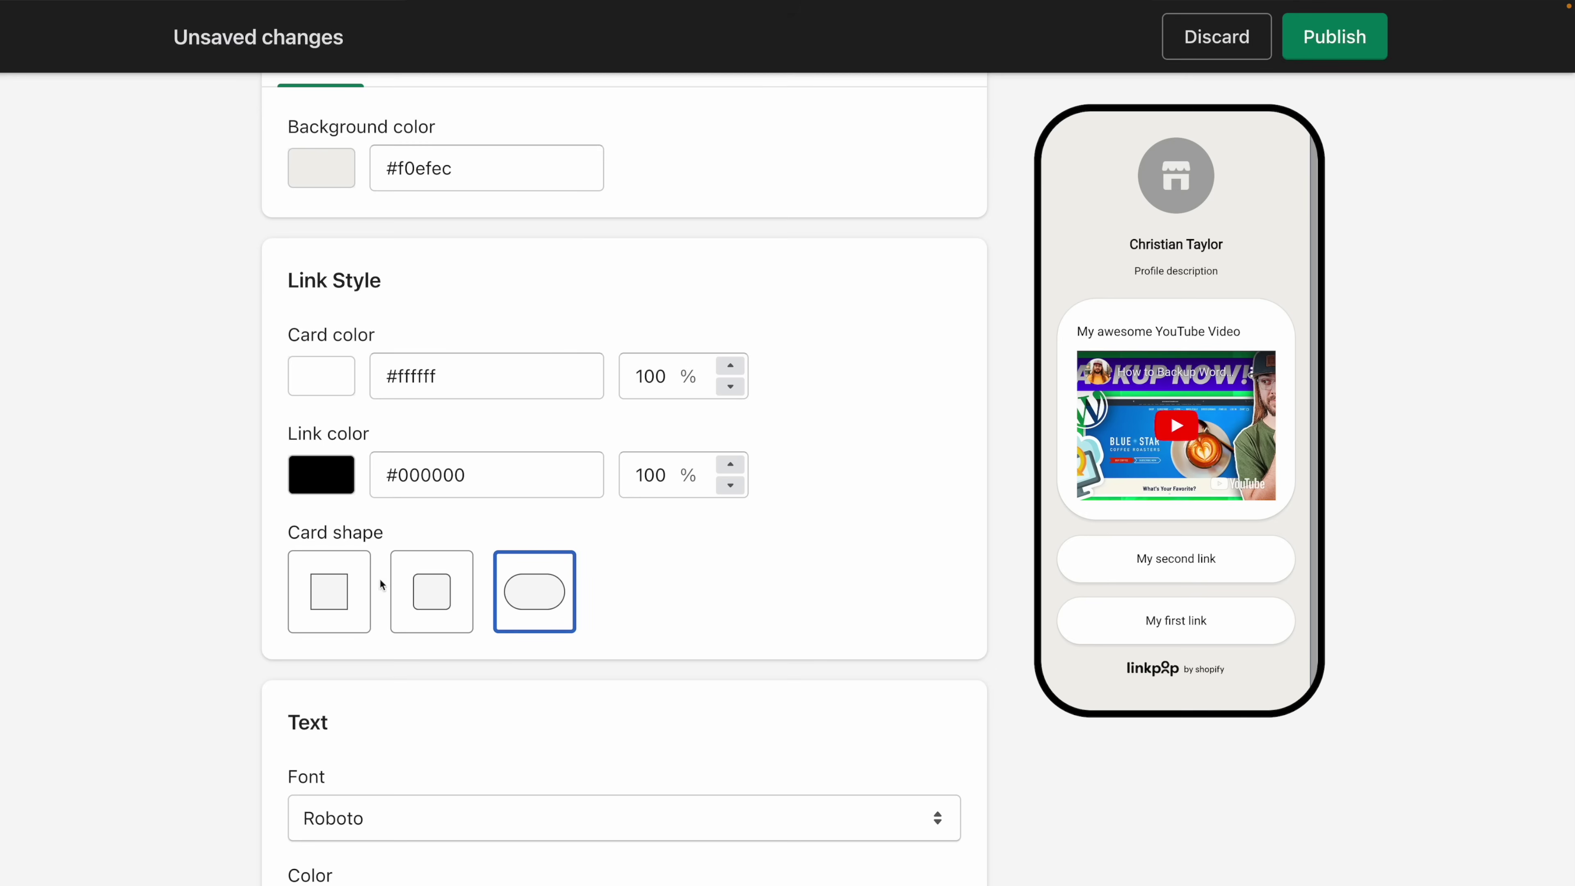
Give the link cards rounded-square corners and set the page font to B612
left_click(360, 585)
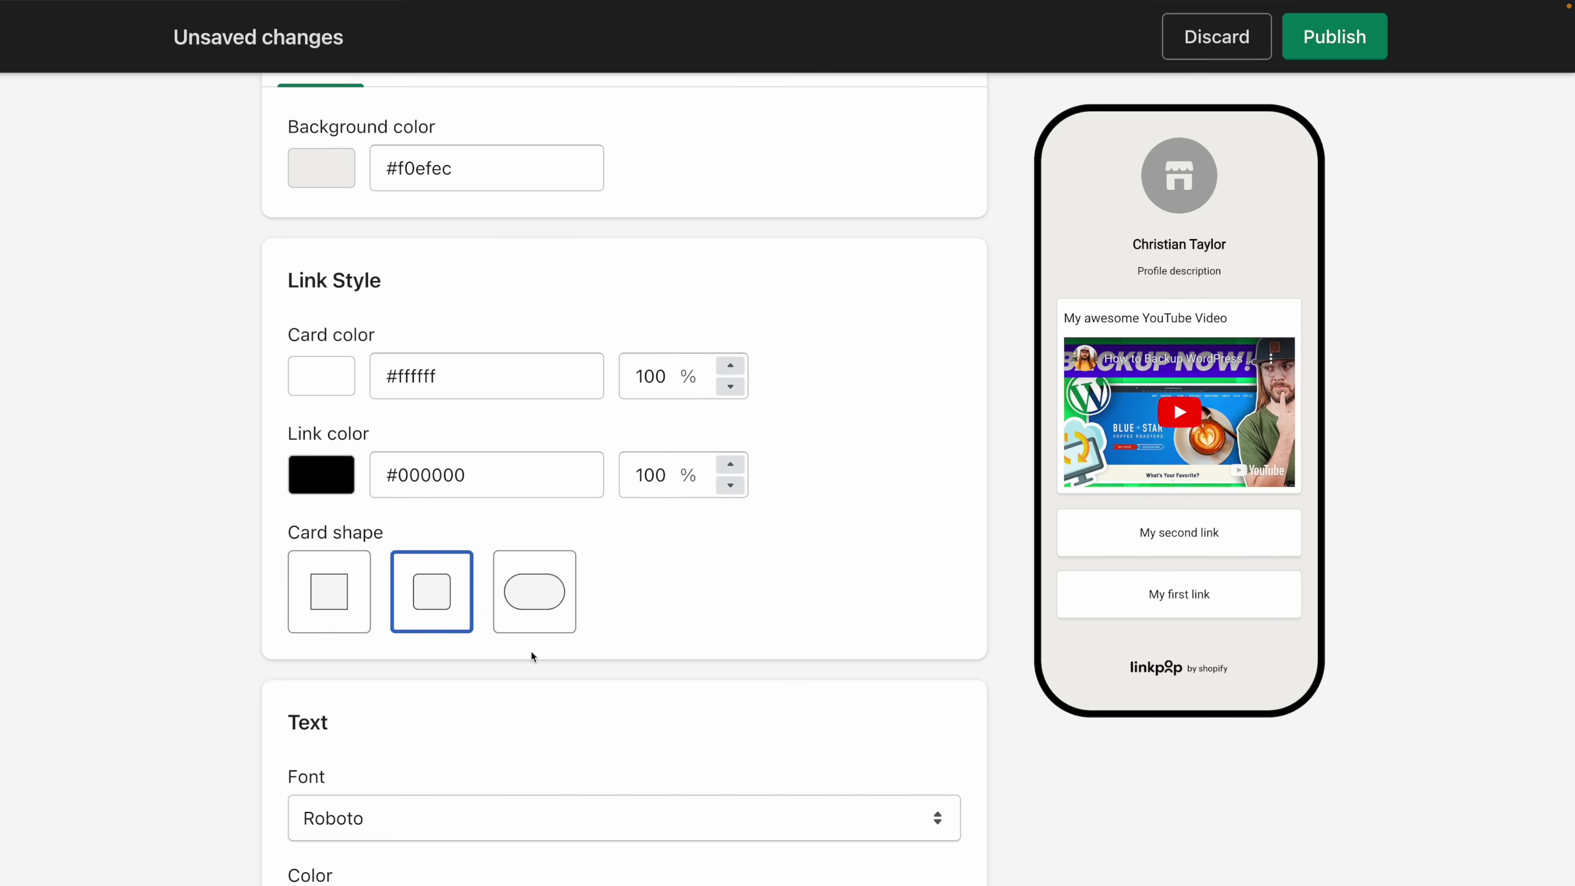
scroll(531, 652, "down", 2)
left_click(545, 723)
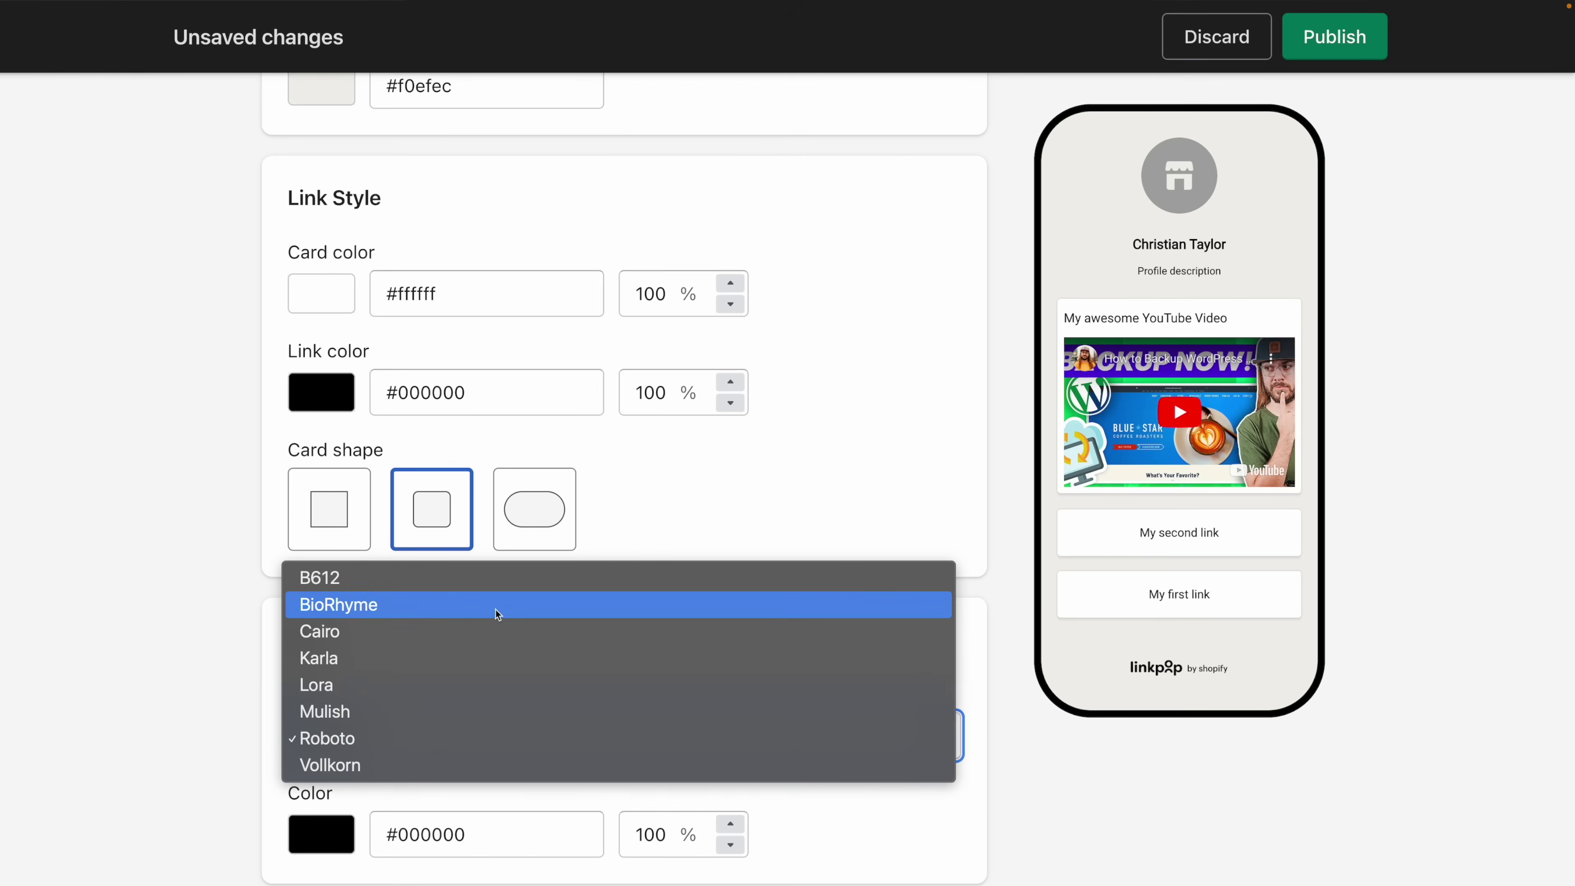
left_click(487, 587)
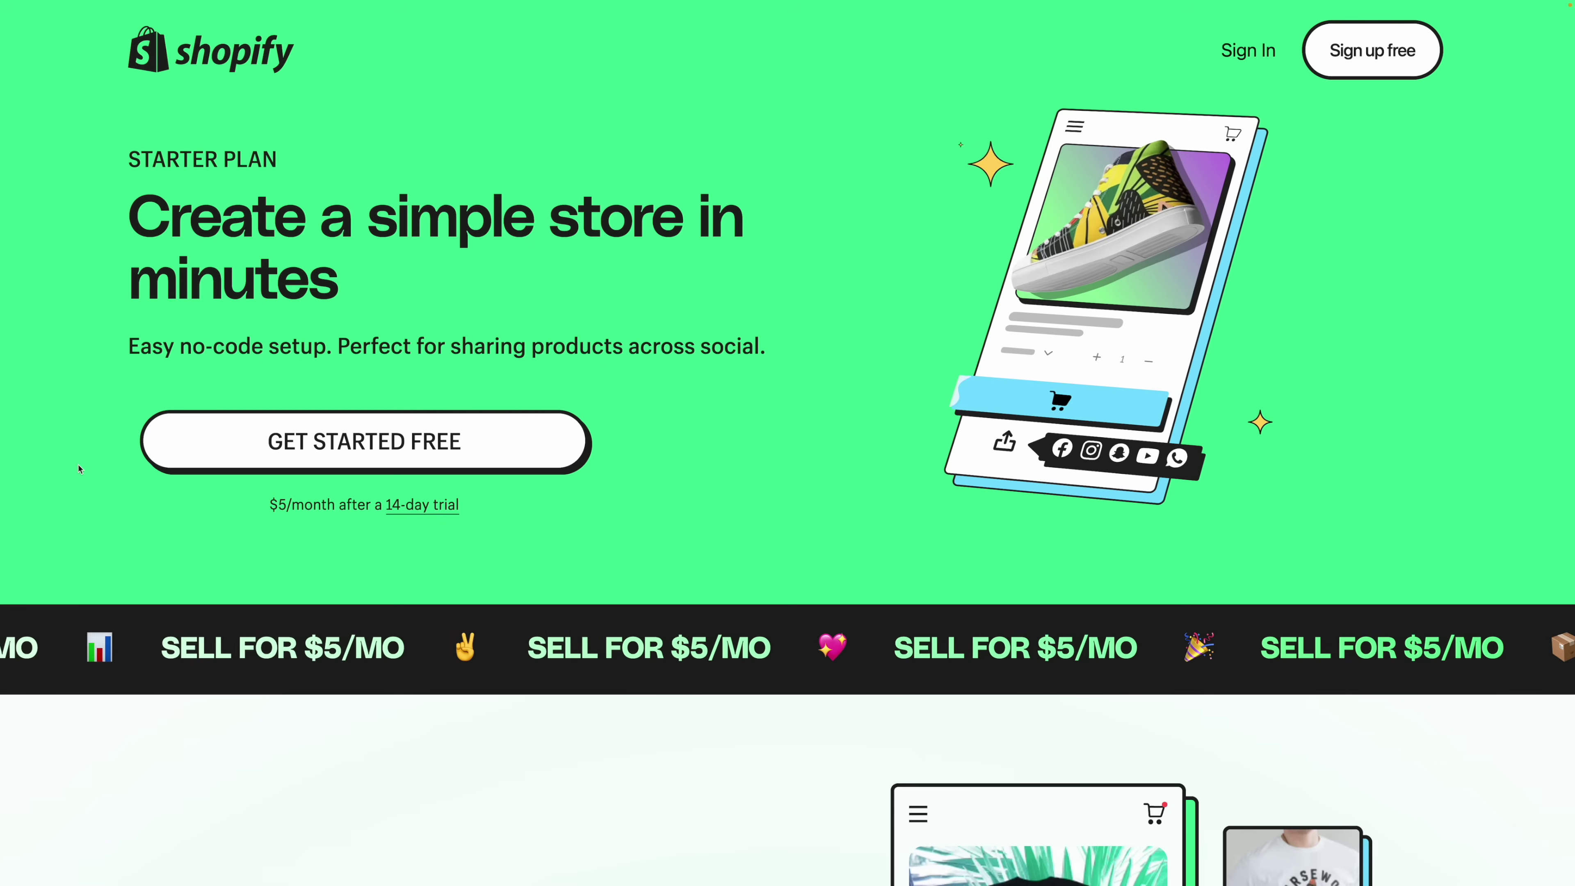
scroll(80, 470, "down", 2)
scroll(79, 469, "down", 1)
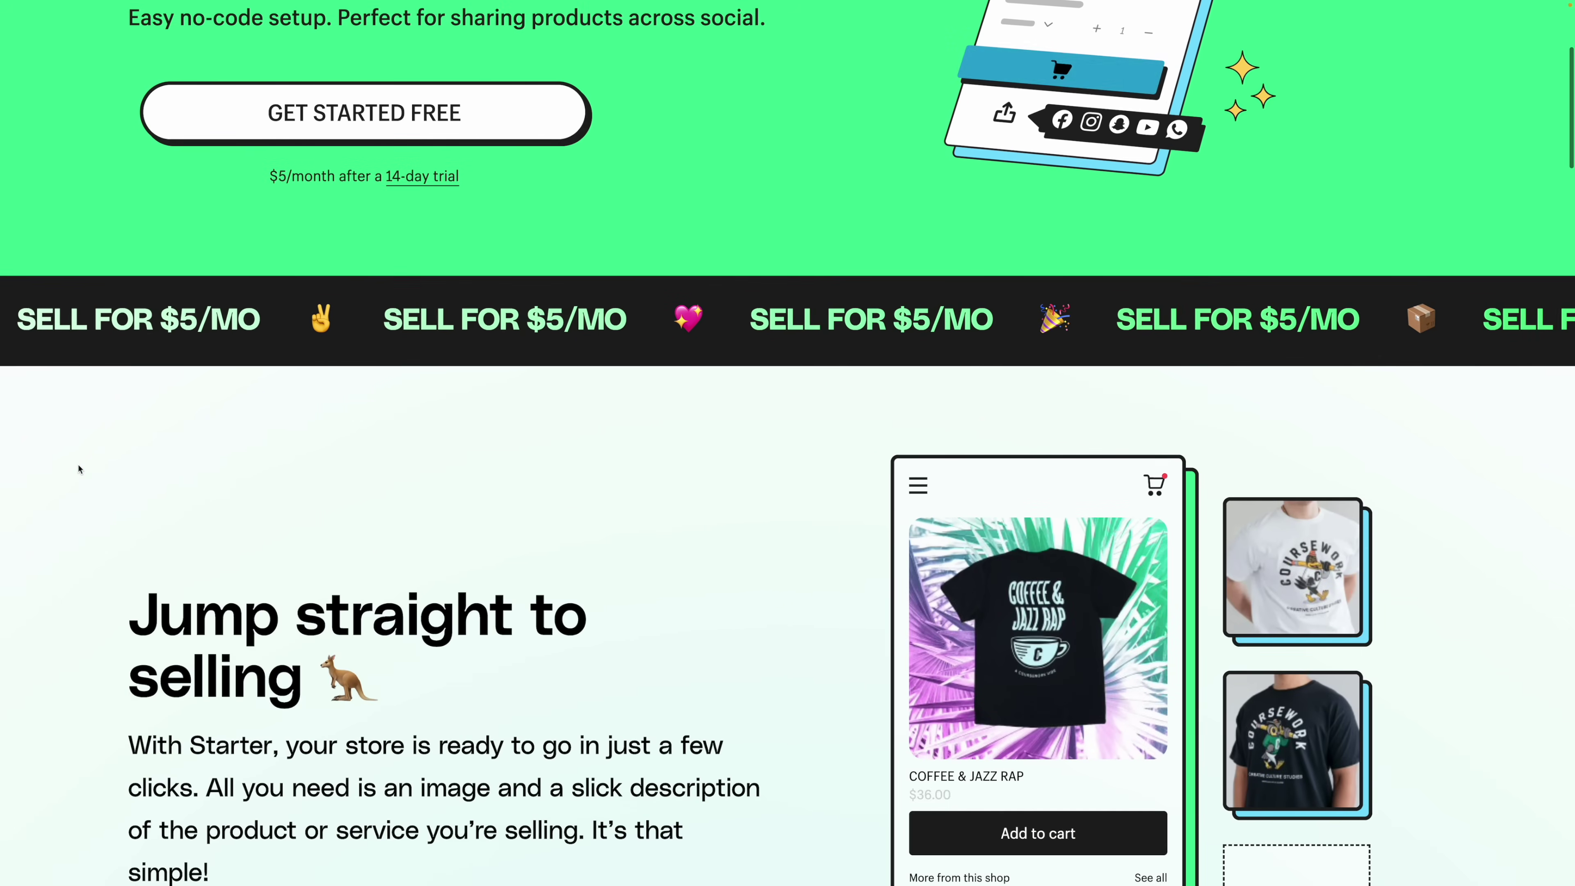
scroll(79, 470, "down", 3)
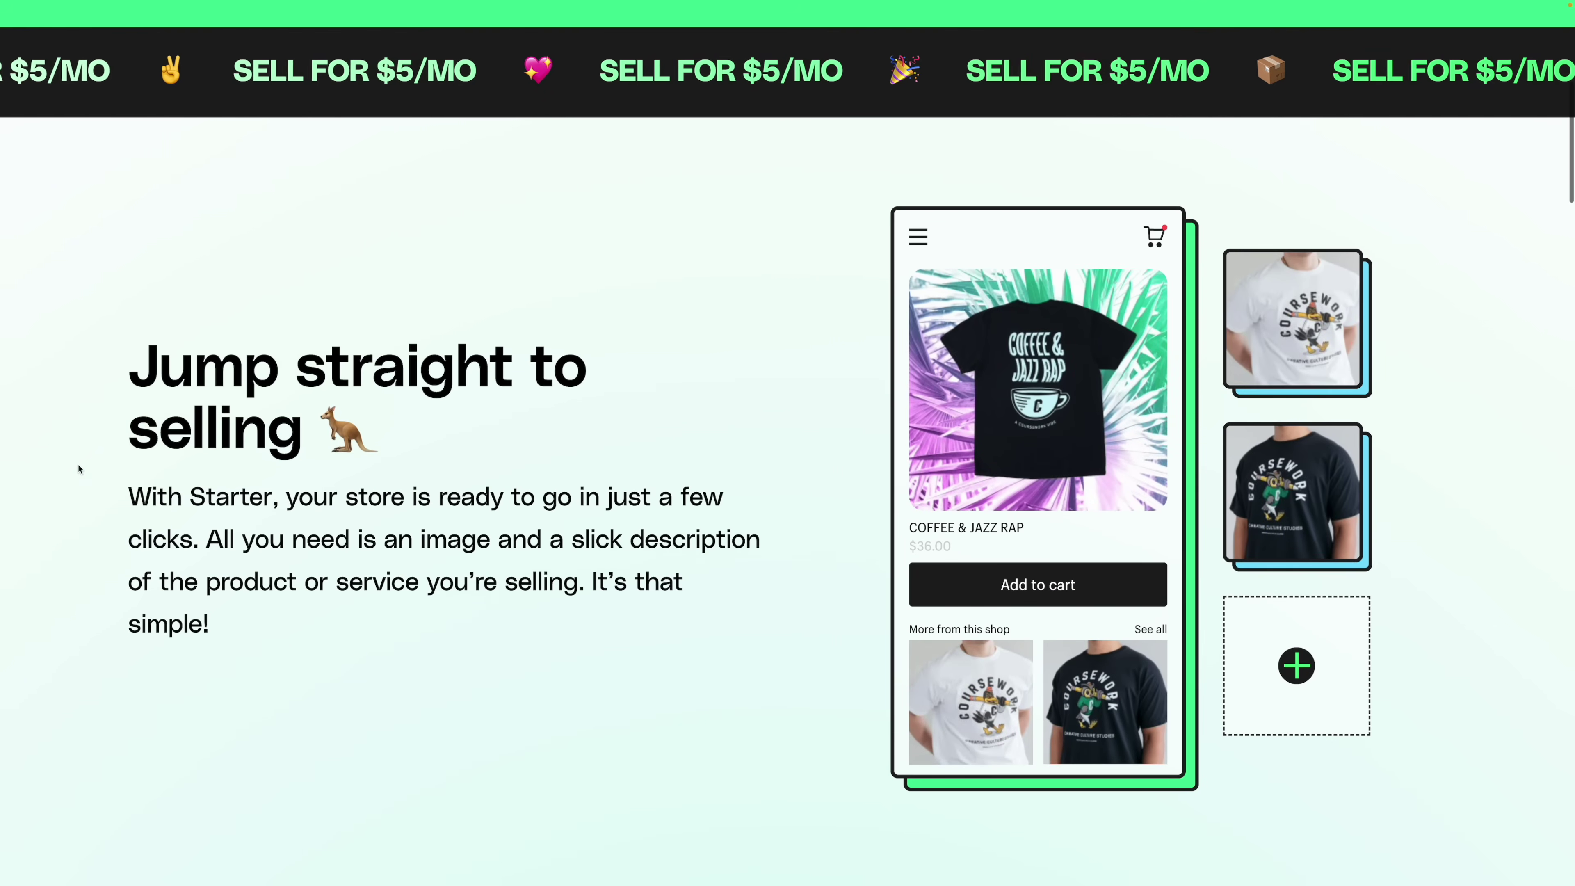
scroll(79, 470, "down", 5)
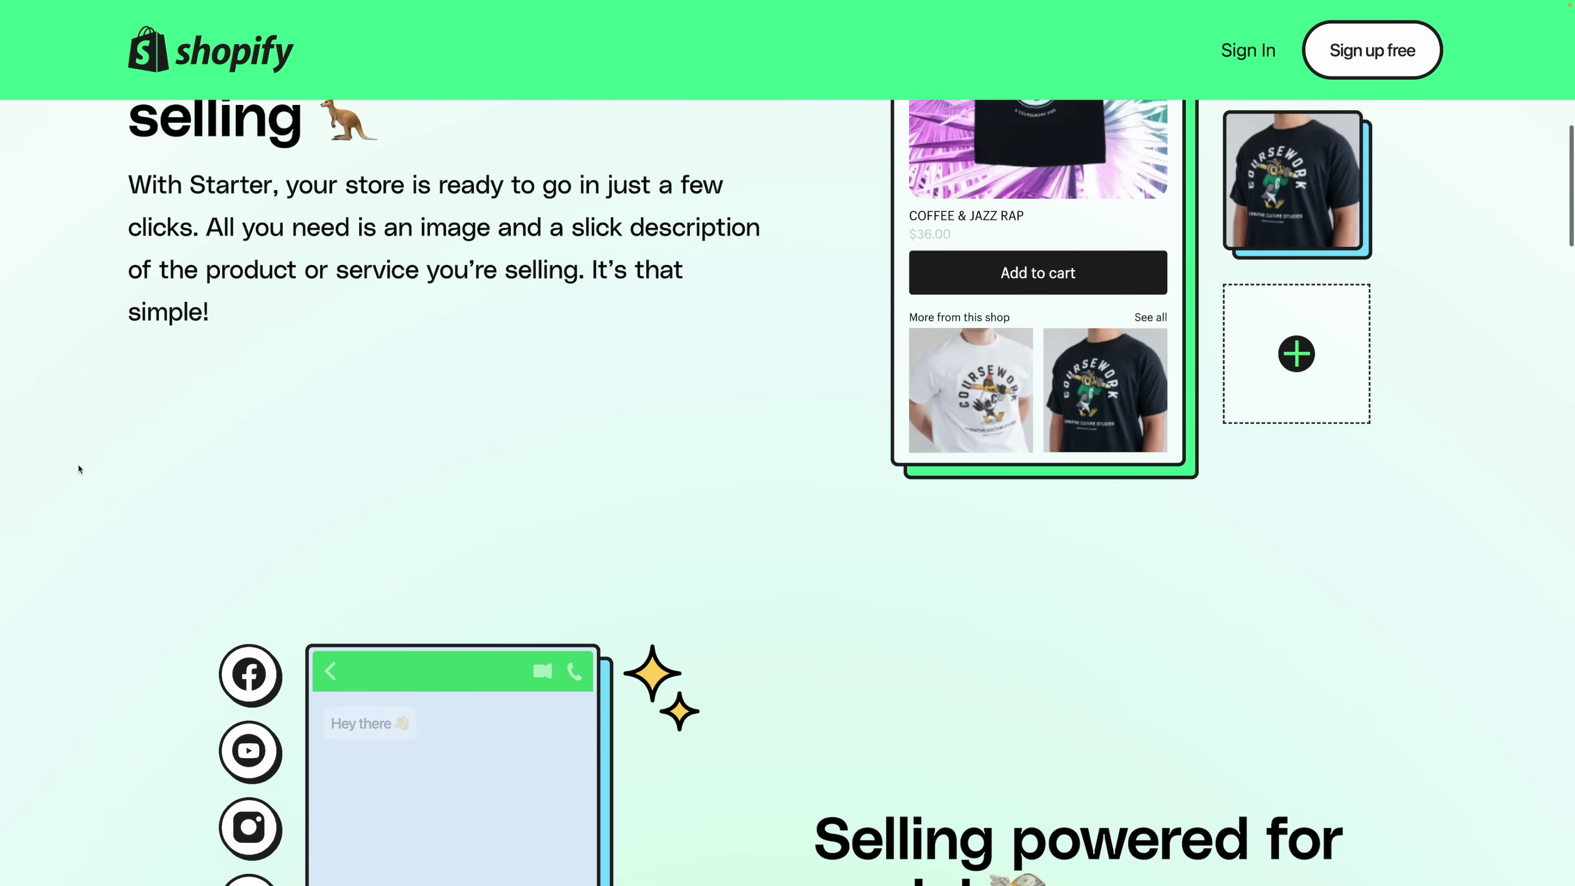
scroll(79, 469, "down", 6)
scroll(79, 470, "down", 4)
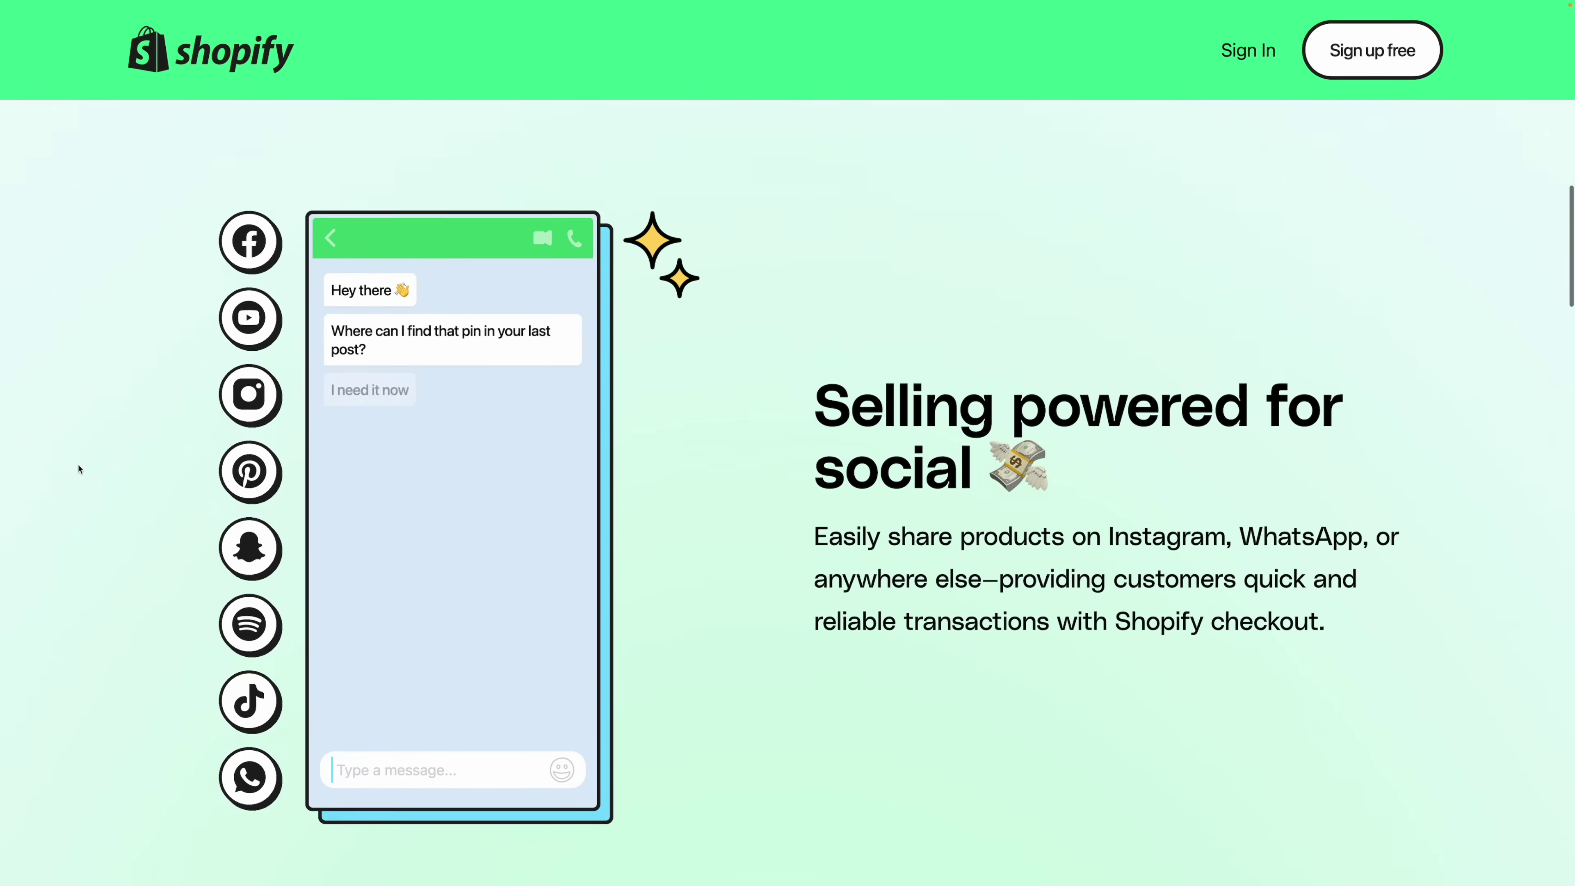
scroll(79, 469, "down", 6)
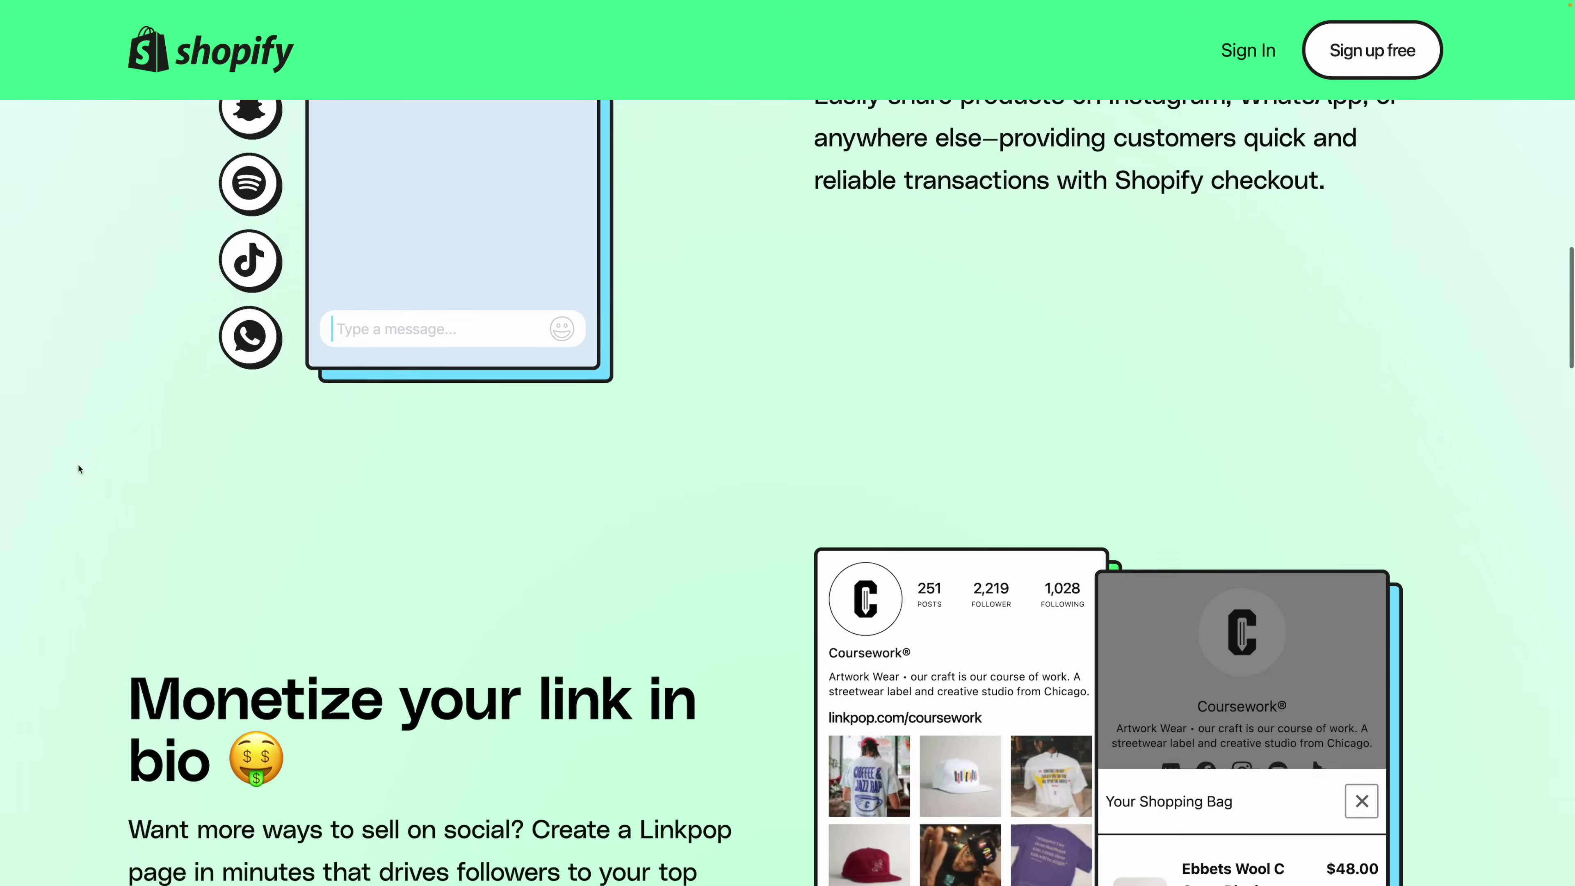
scroll(79, 470, "down", 3)
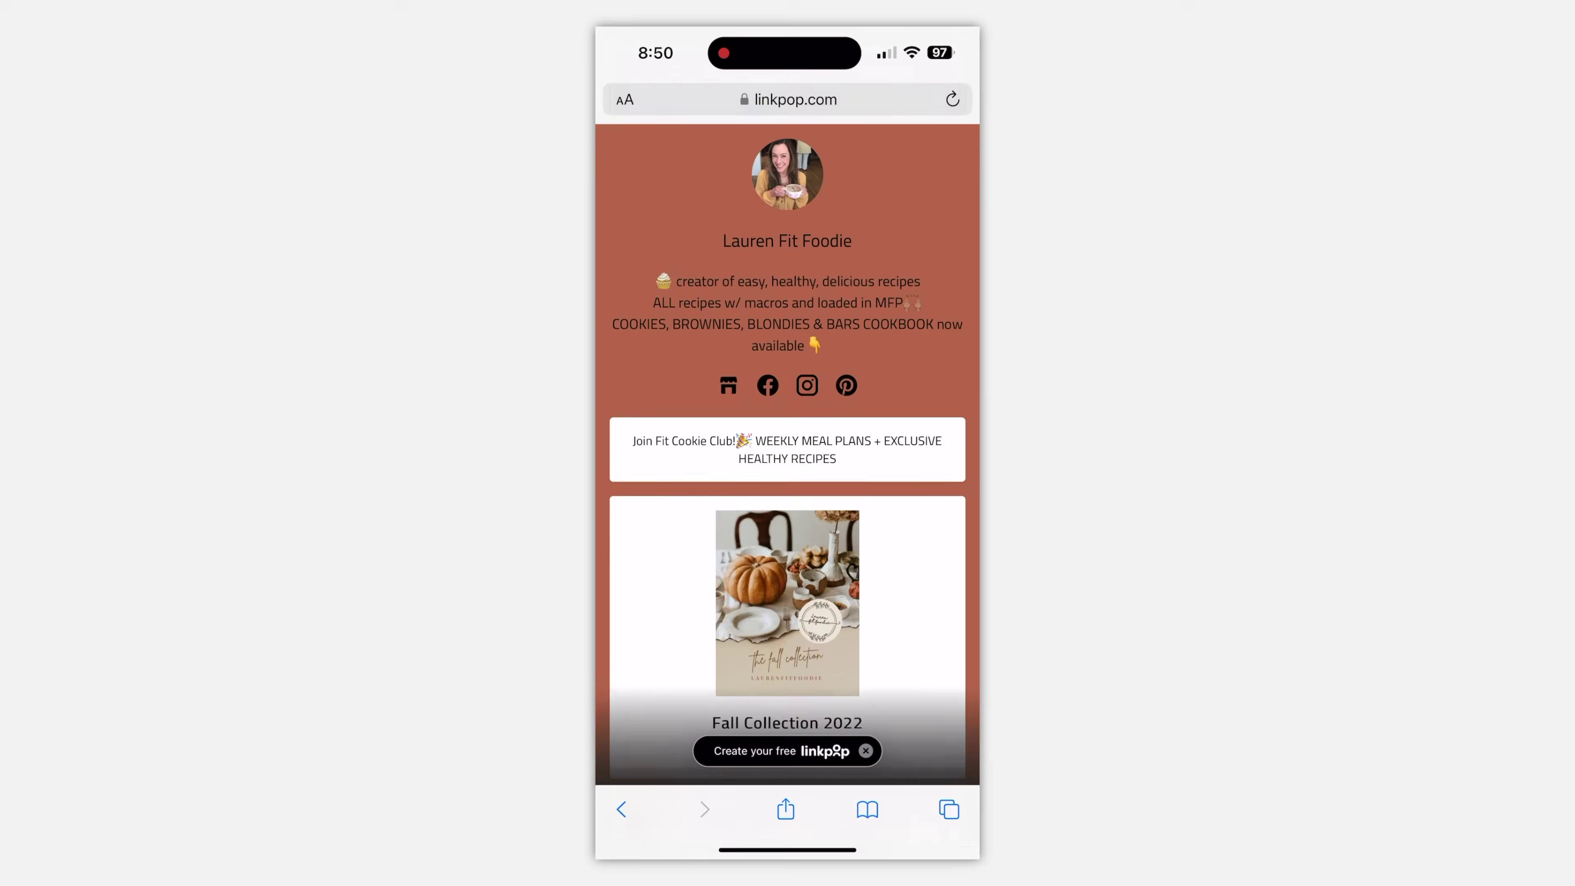
View the Fall Collection 2022 product details, then check the shopping bag holding it at $17.00
scroll(788, 435, "down", 5)
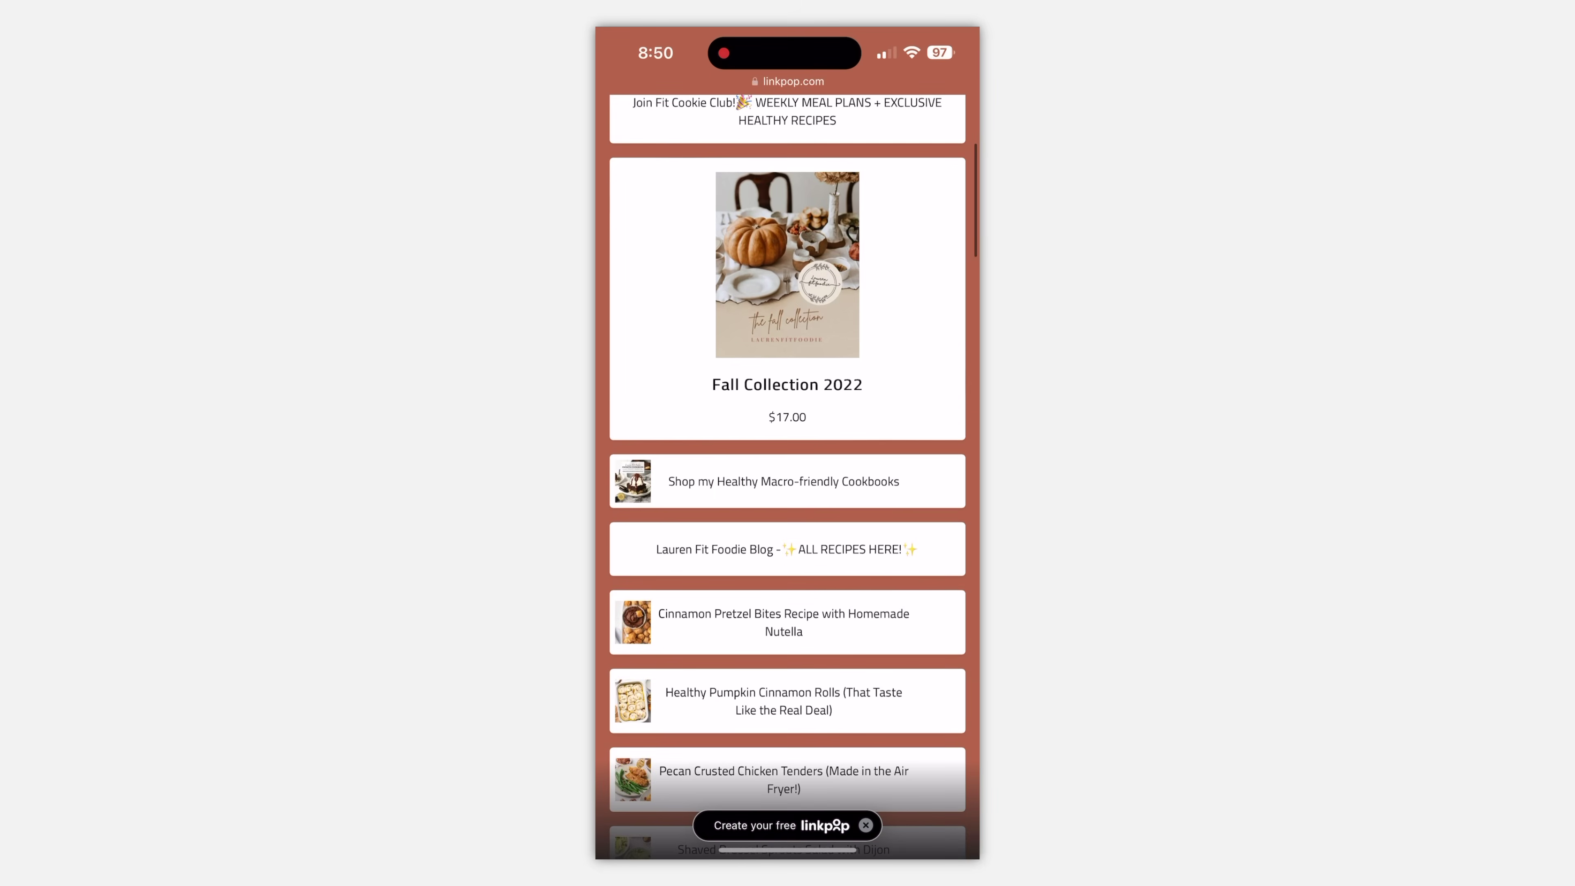
left_click(787, 298)
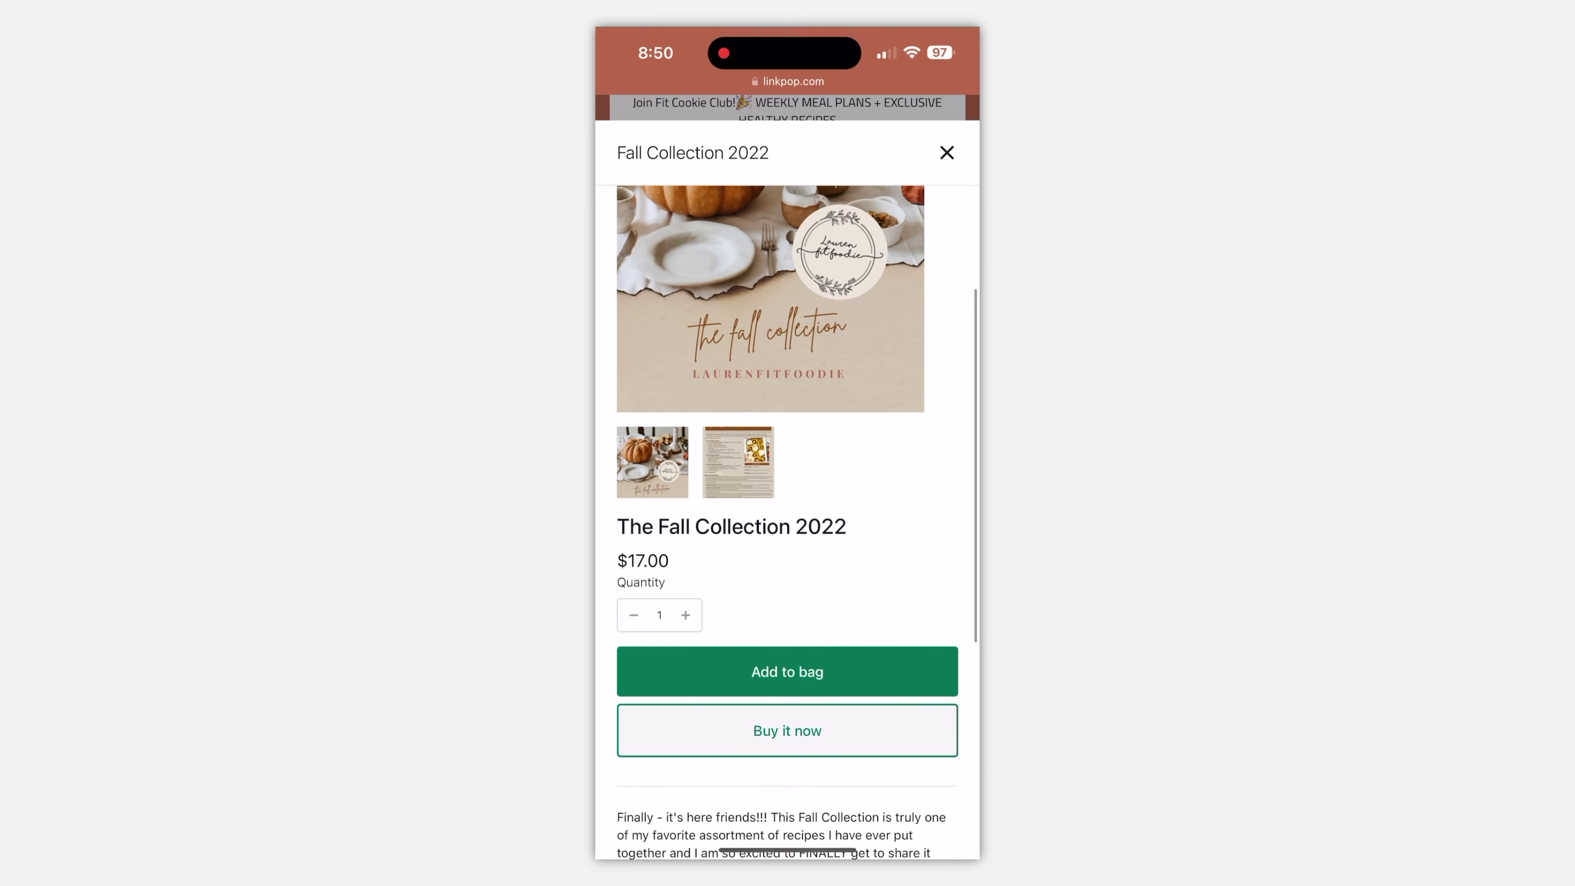
left_click(946, 152)
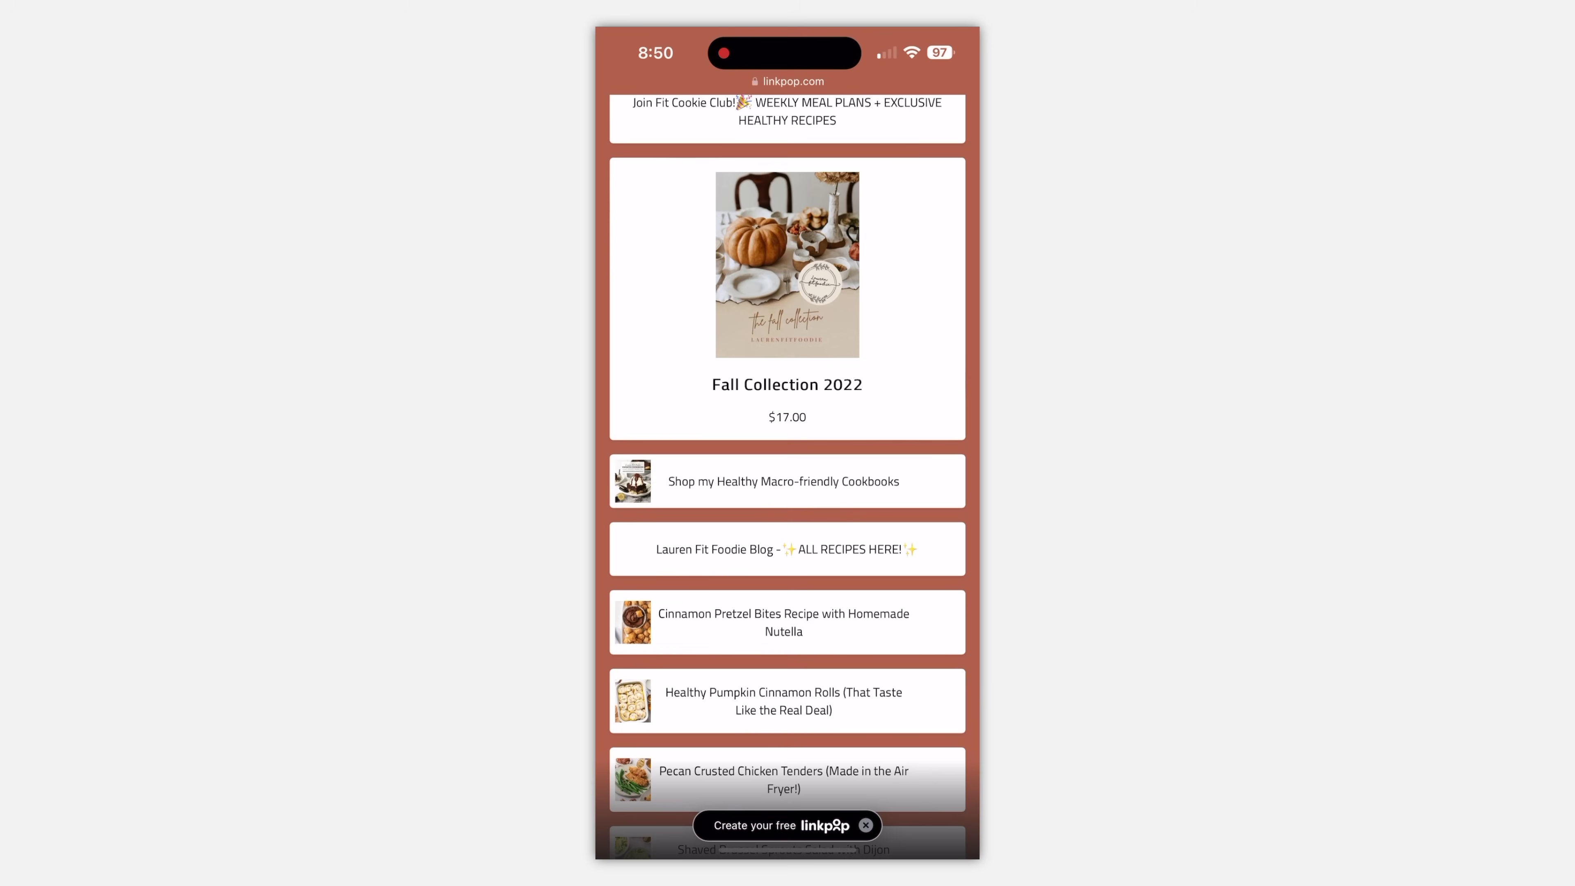
scroll(788, 434, "up", 5)
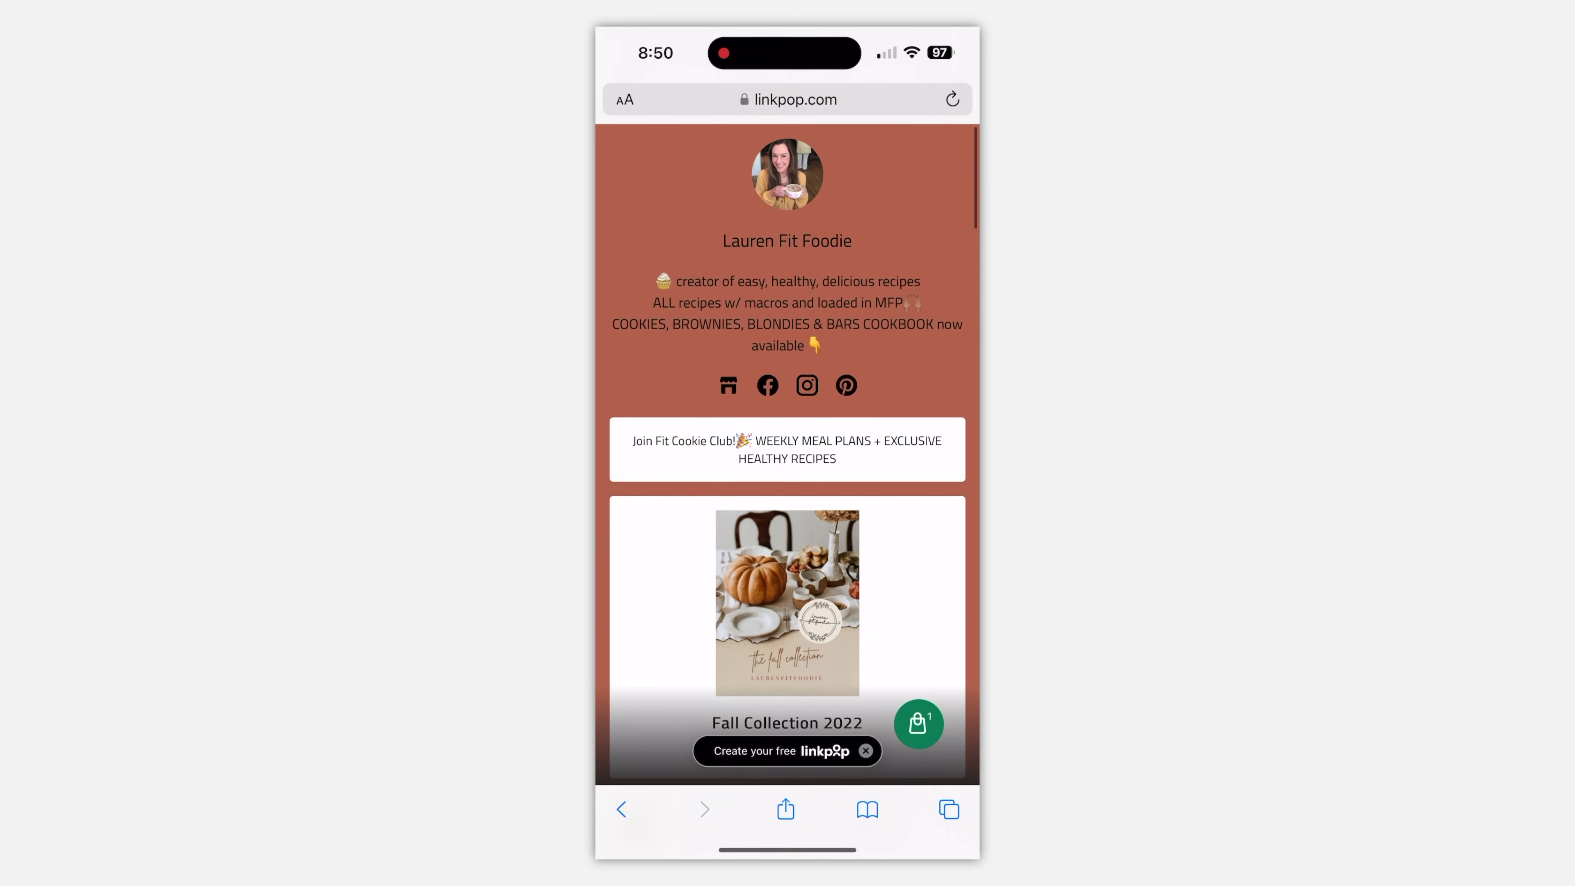
left_click(918, 723)
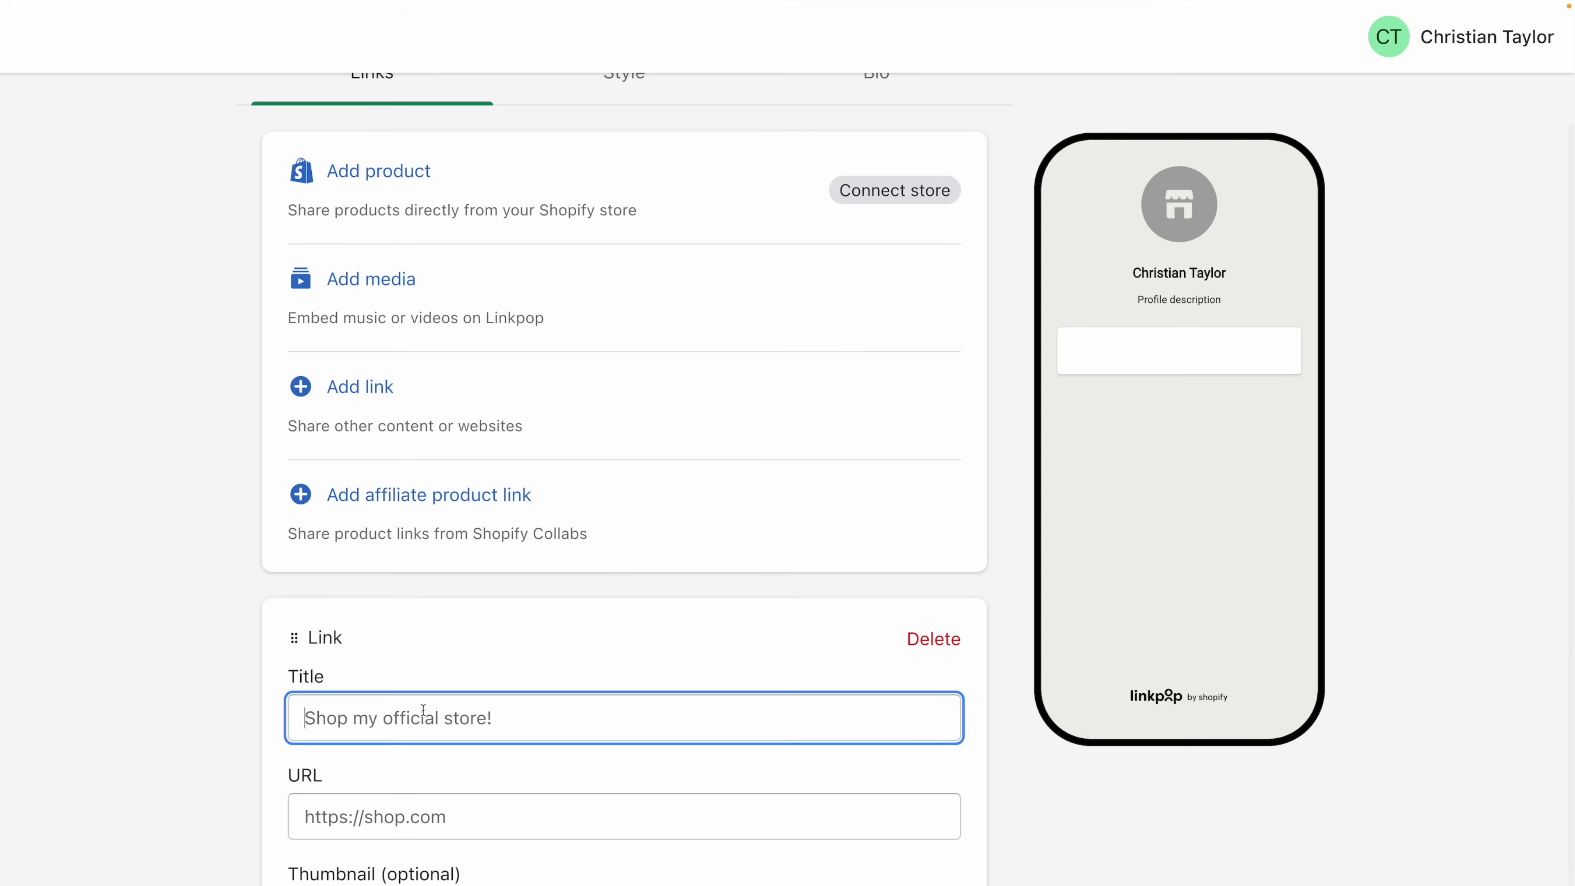
Enter 'My first' as a link title, then briefly highlight the $18 price for comparison
type("My first")
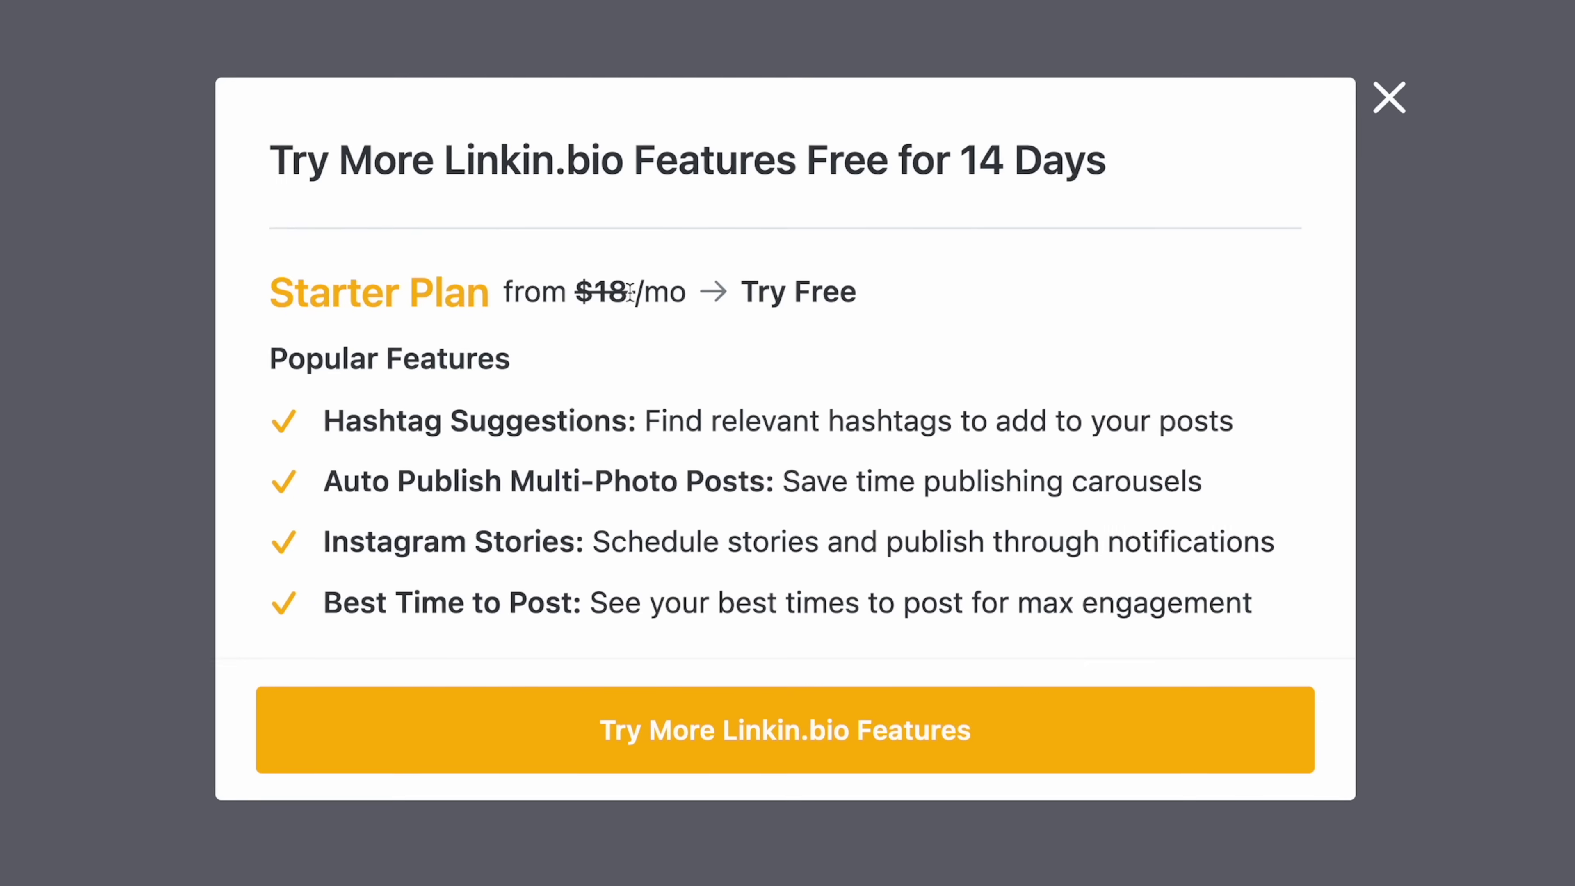
left_click_drag(625, 292, 580, 294)
left_click(629, 348)
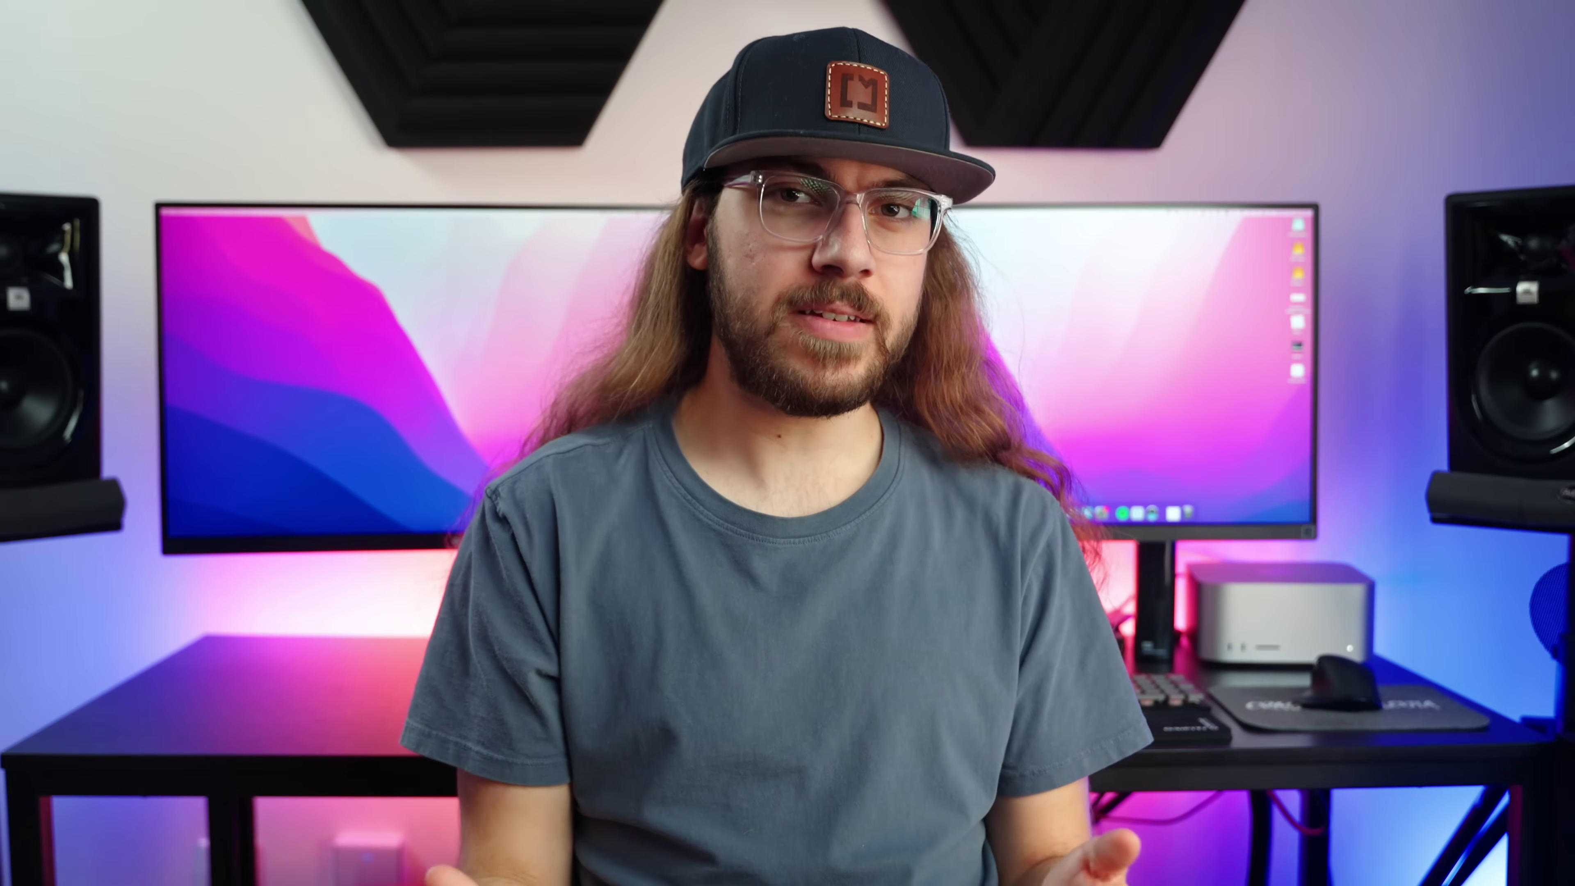